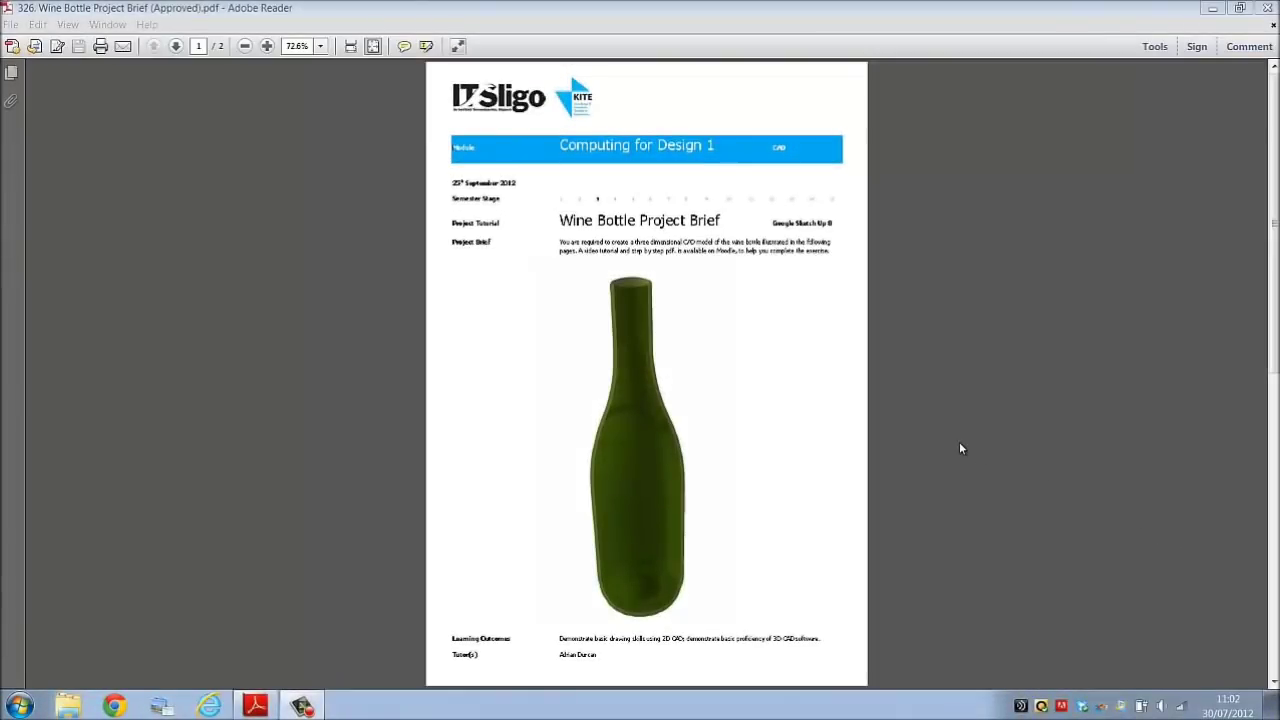
# Scroll to page 2 and rotate the view counterclockwise so the bottle drawings stand upright
pyautogui.moveTo(1274, 240); pyautogui.dragTo(1274, 552)
pyautogui.click(67, 24)
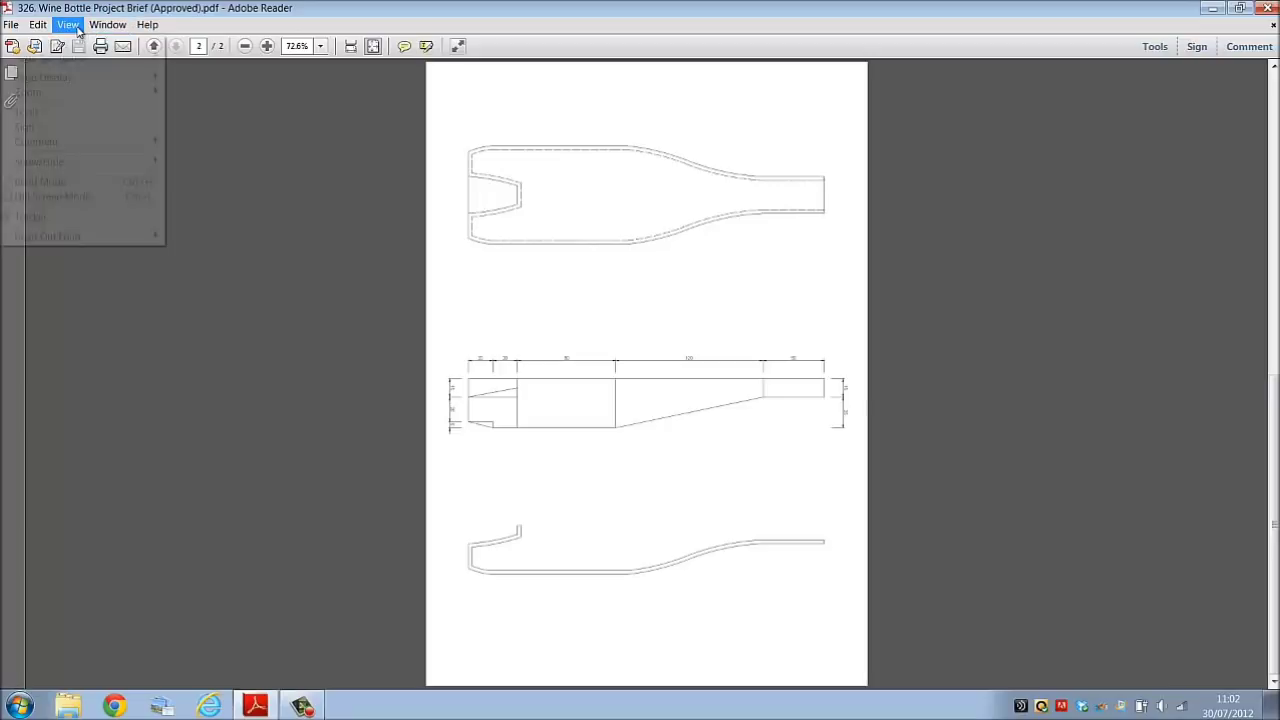
pyautogui.moveTo(80, 57)
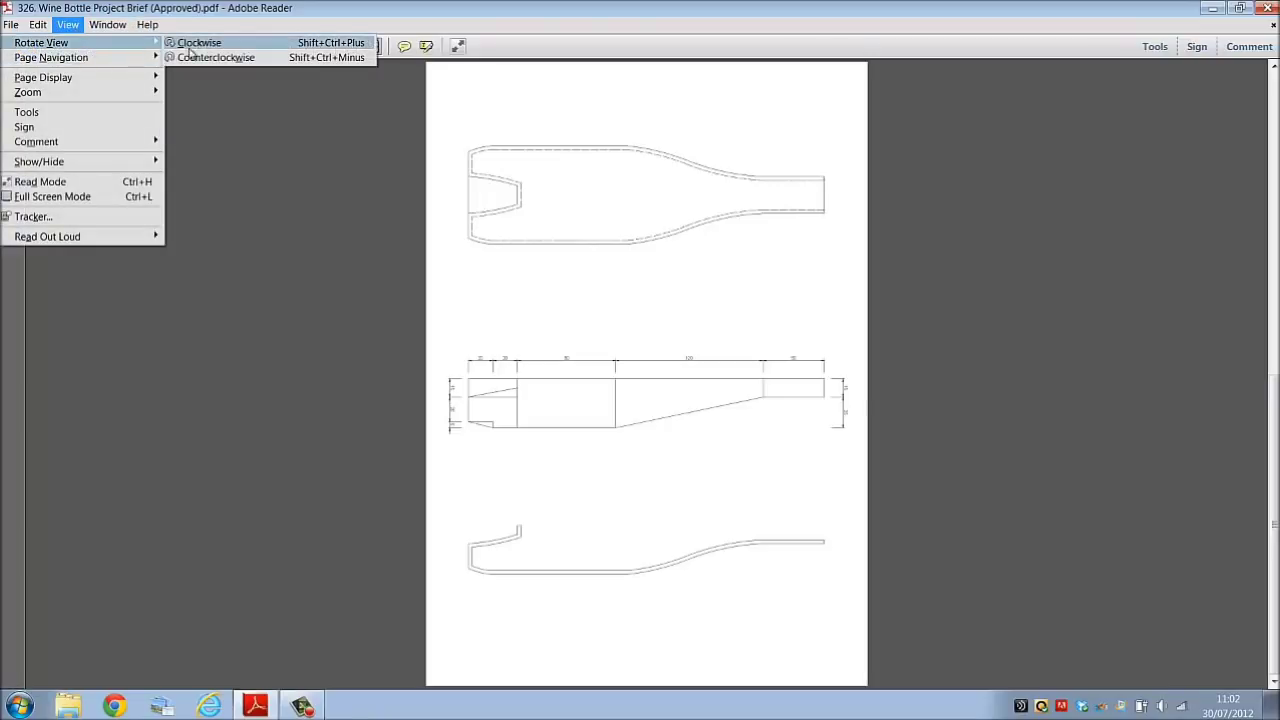
pyautogui.click(210, 57)
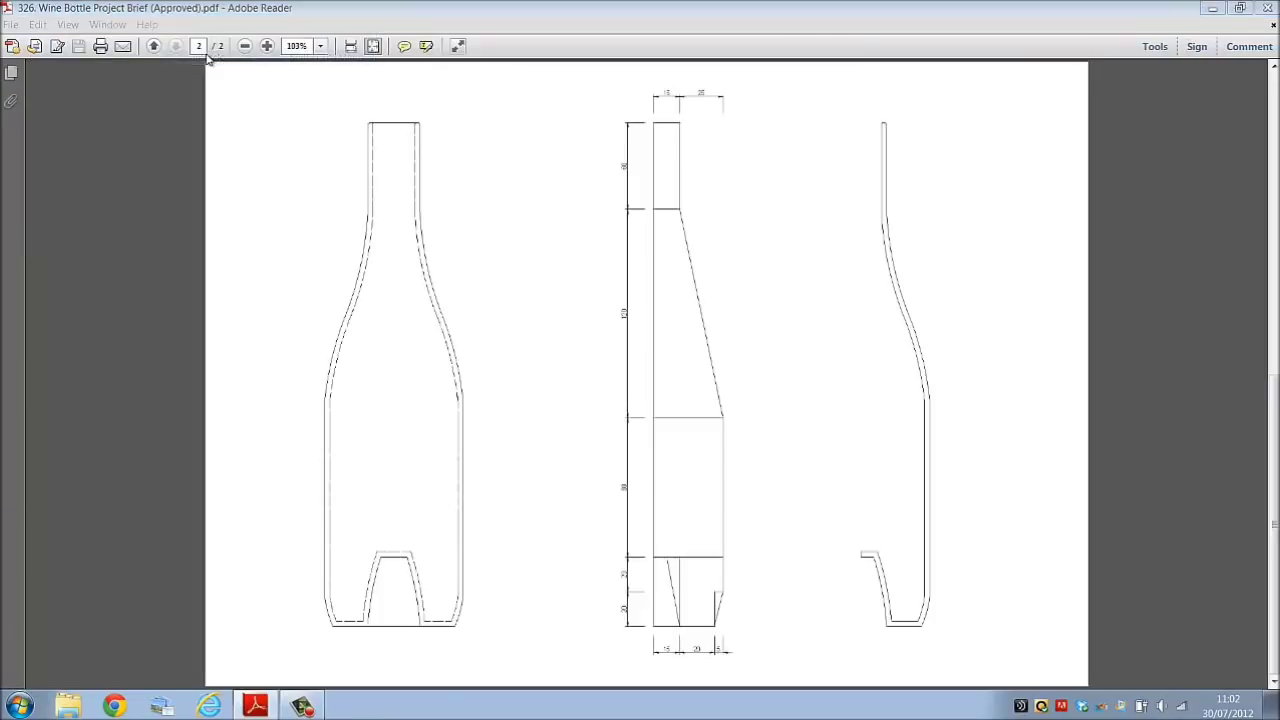
# Zoom the drawings to 144% and scroll down to the bottle bases
pyautogui.click(267, 46)
pyautogui.click(267, 46)
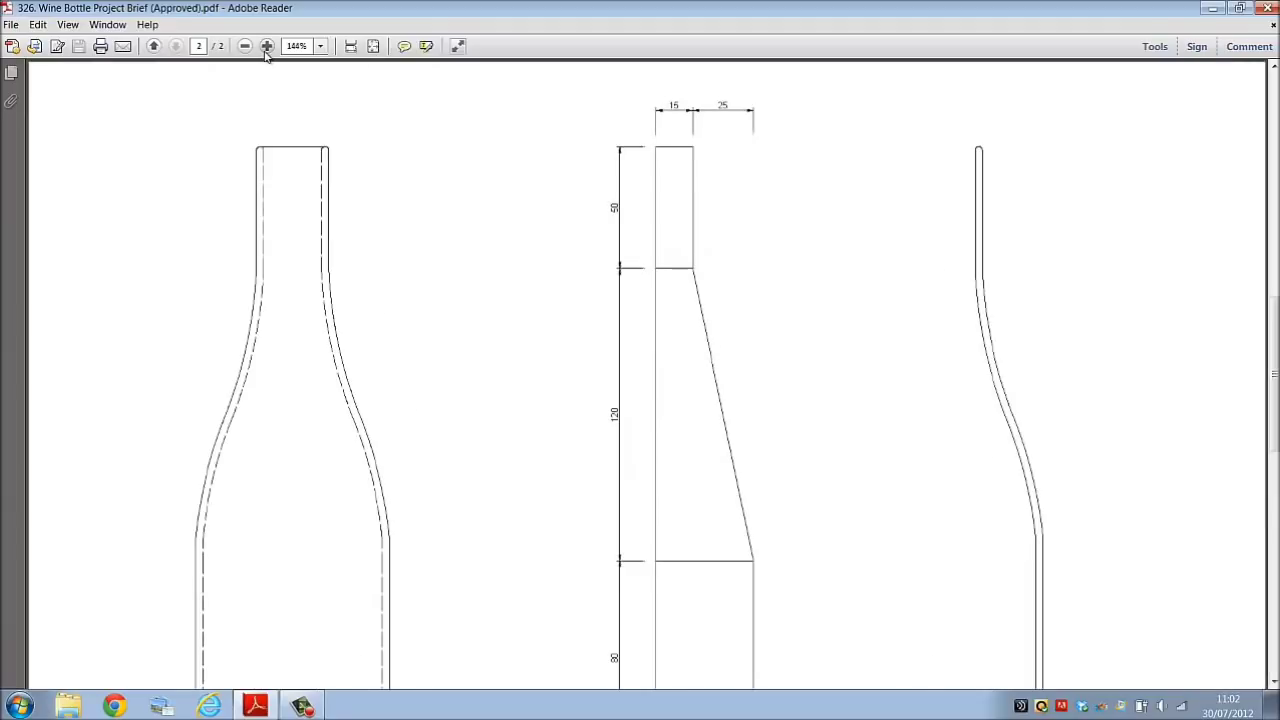
pyautogui.scroll(-3, 695, 185)
pyautogui.scroll(-4, 695, 185)
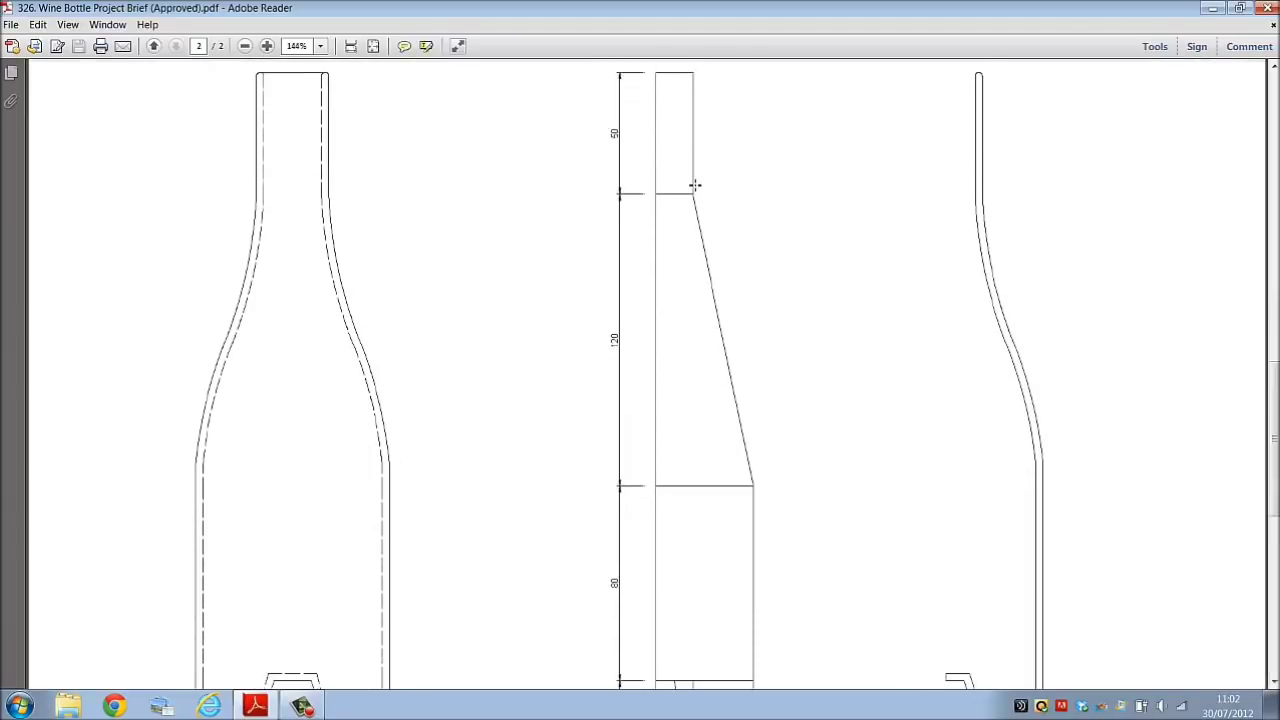
# Launch Google SketchUp 8 and start a model with the Product Design and Woodworking - Millimeters template
pyautogui.click(1208, 10)
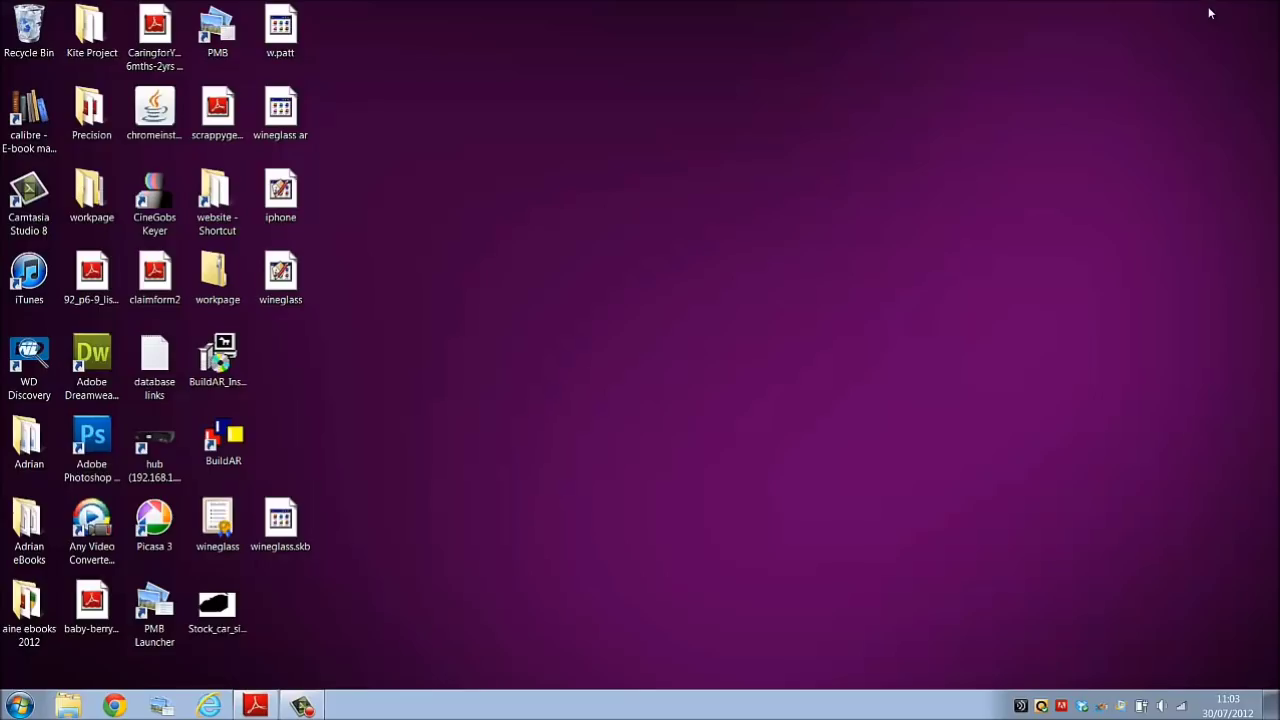
pyautogui.click(22, 705)
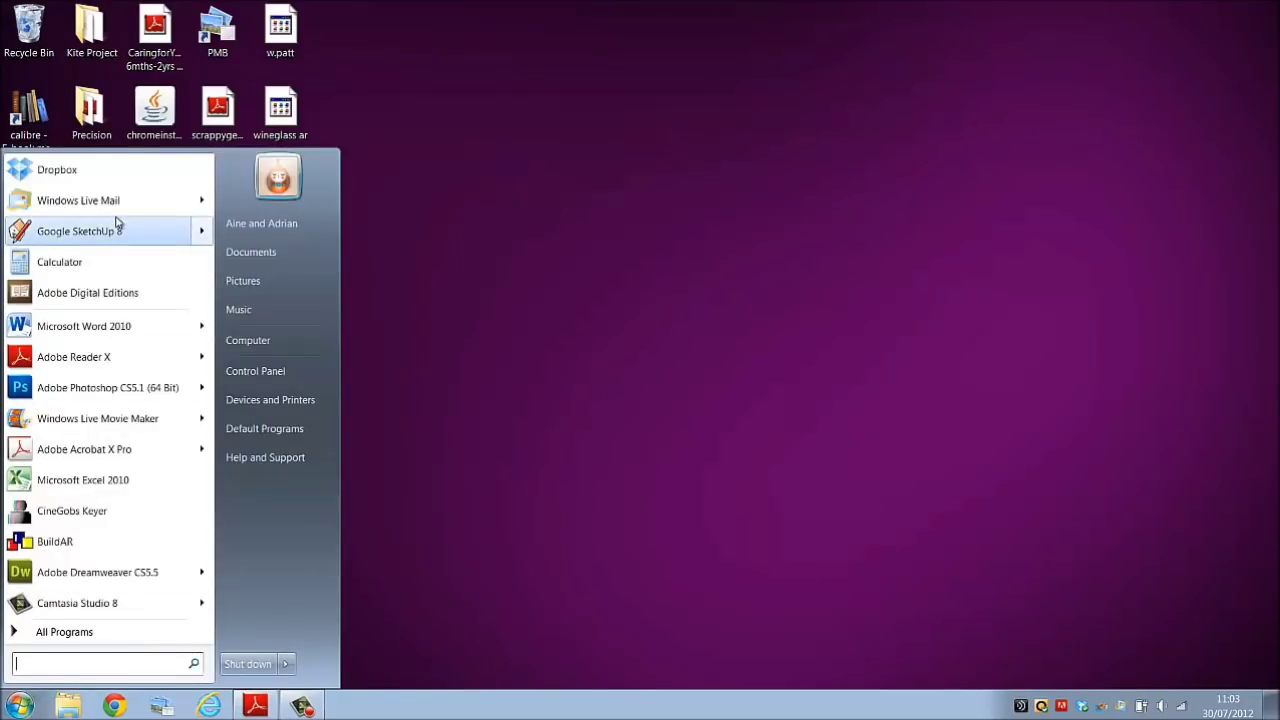
pyautogui.click(80, 231)
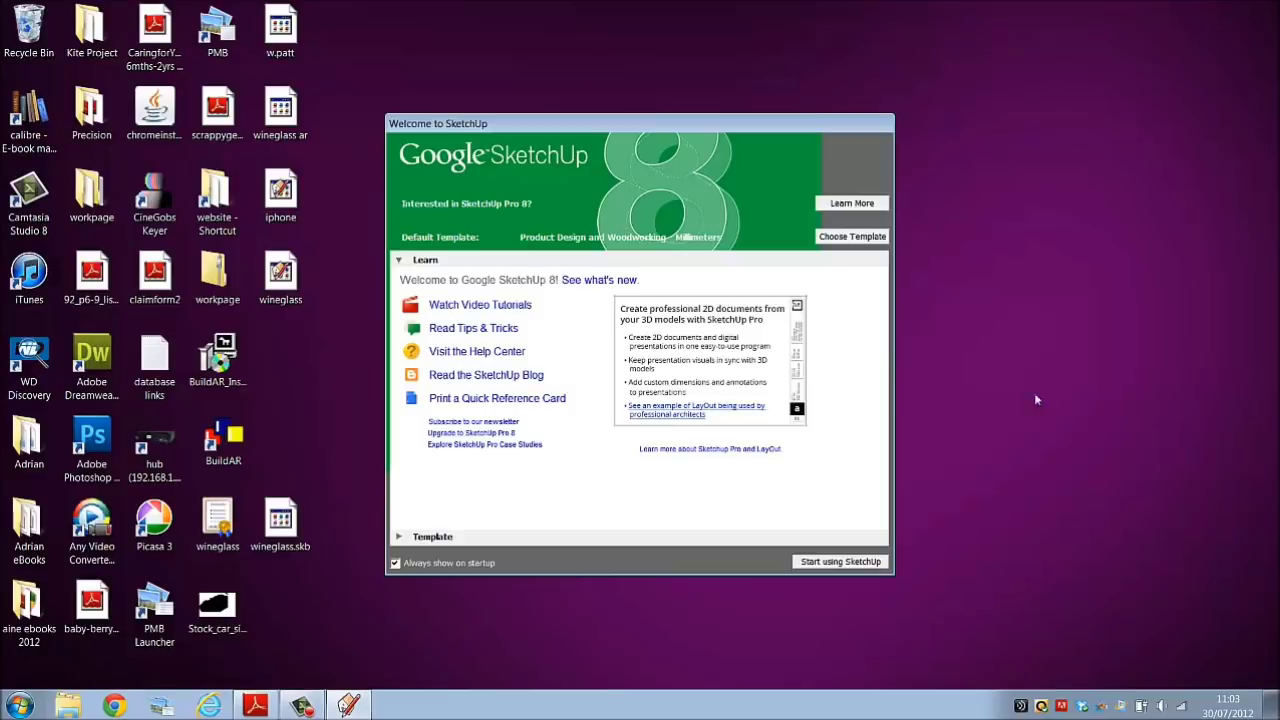
pyautogui.click(866, 243)
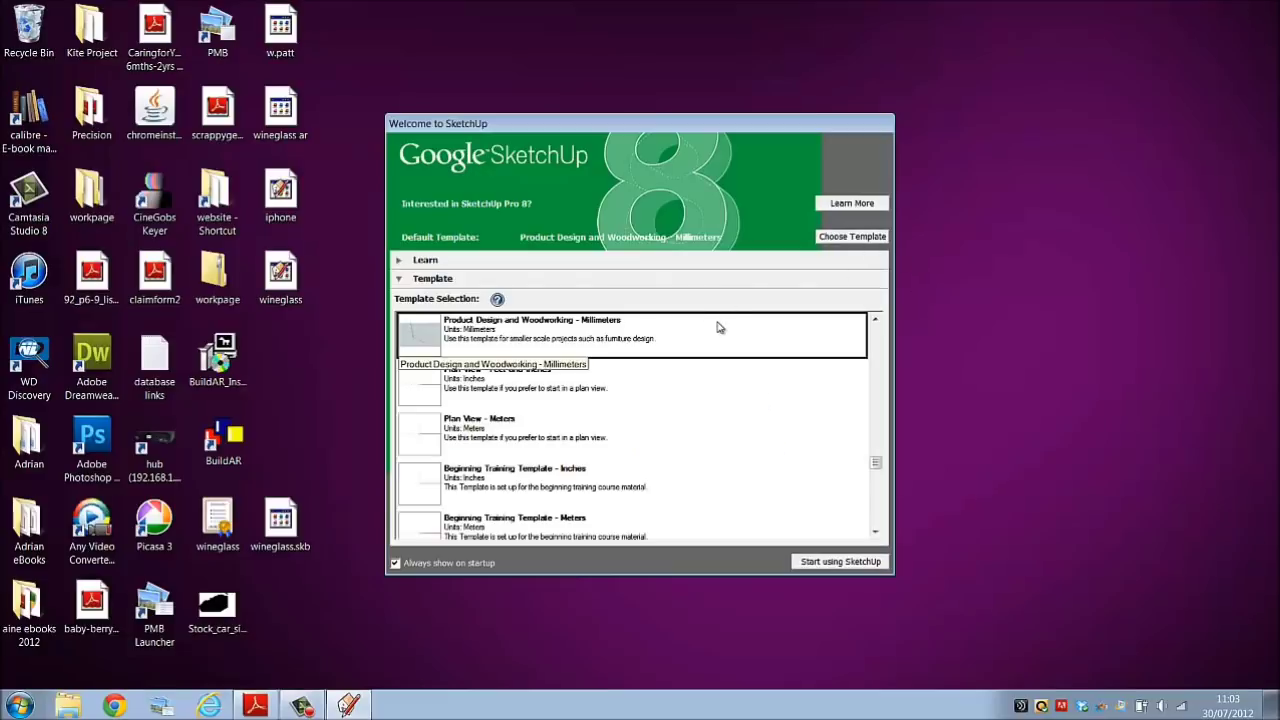
pyautogui.click(868, 563)
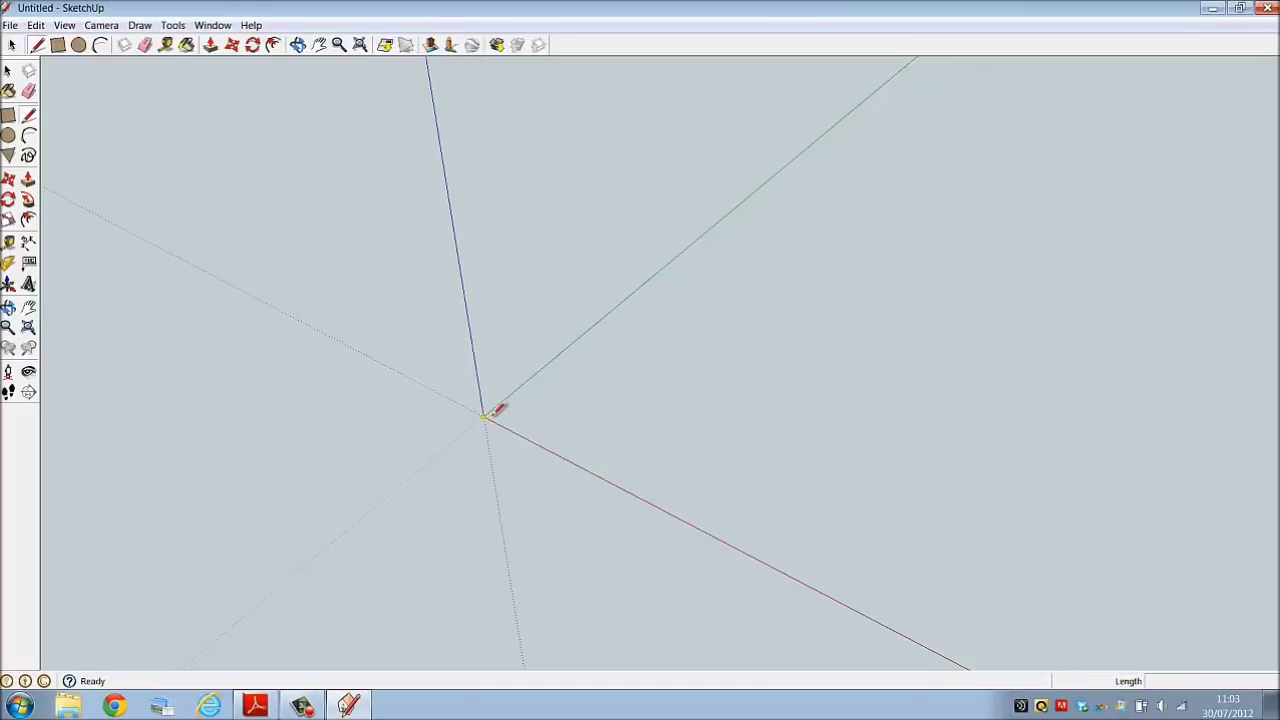
# Draw a 40 mm edge up the blue axis, 15 mm along red, and back down to the red axis
pyautogui.click(484, 416)
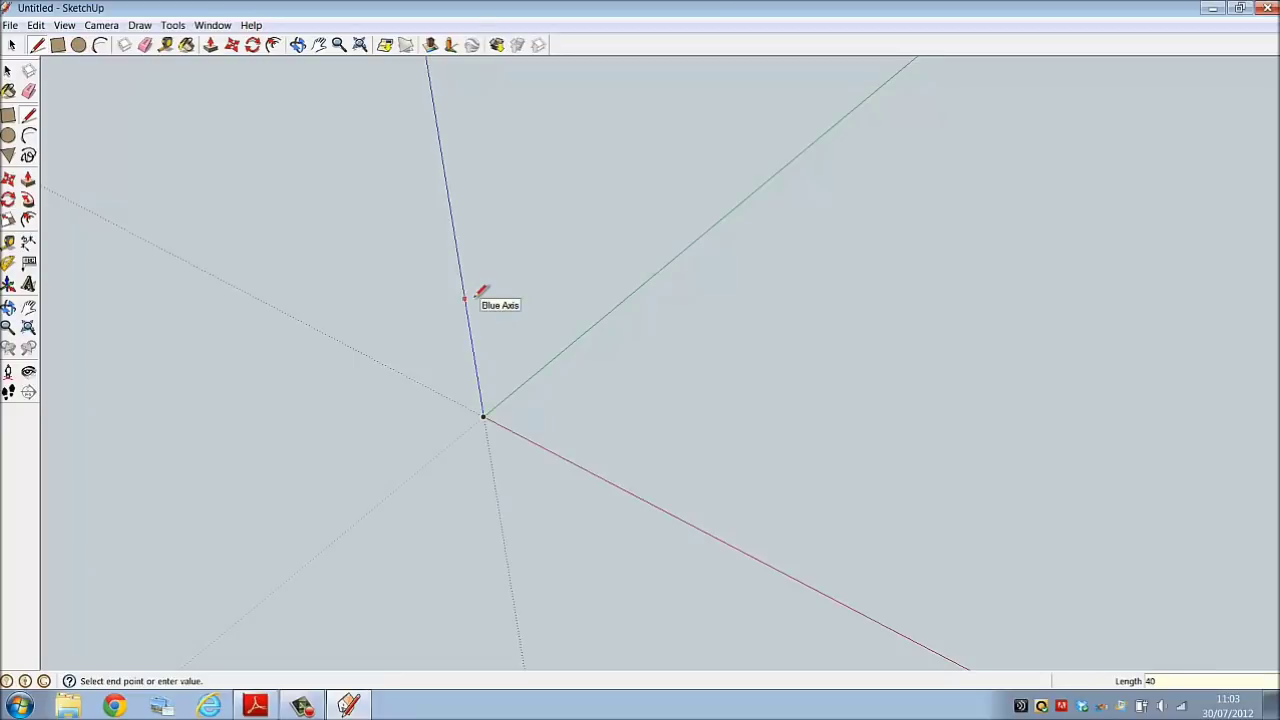
pyautogui.scroll(2, 490, 418)
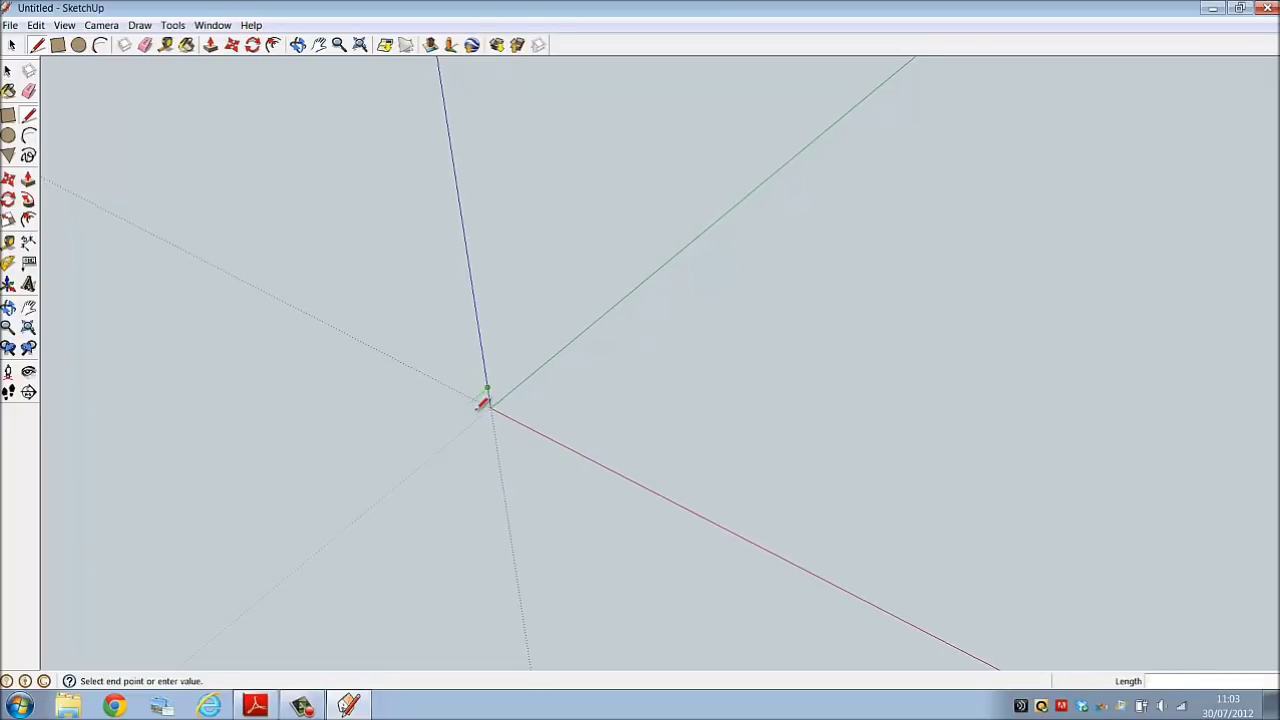
pyautogui.keyDown('shift'); pyautogui.moveTo(482, 403); pyautogui.dragTo(508, 403, button='middle'); pyautogui.keyUp('shift')
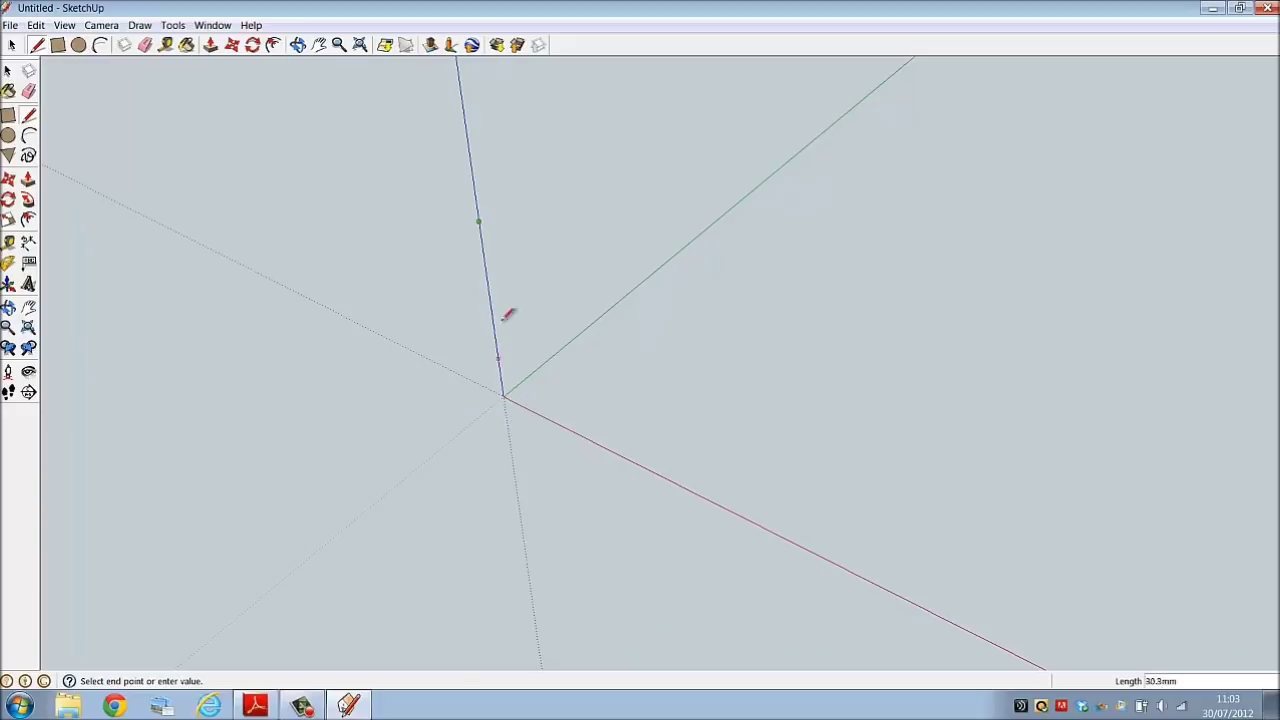
pyautogui.click(478, 221)
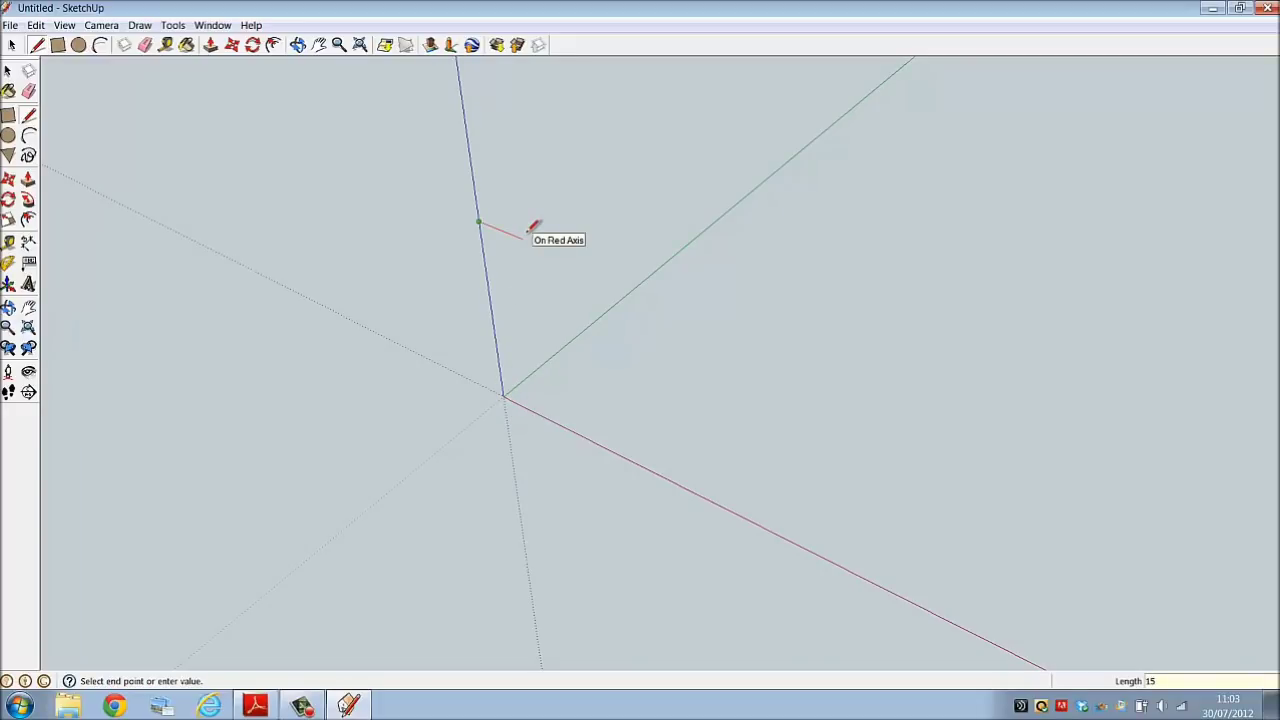
pyautogui.press('Return')
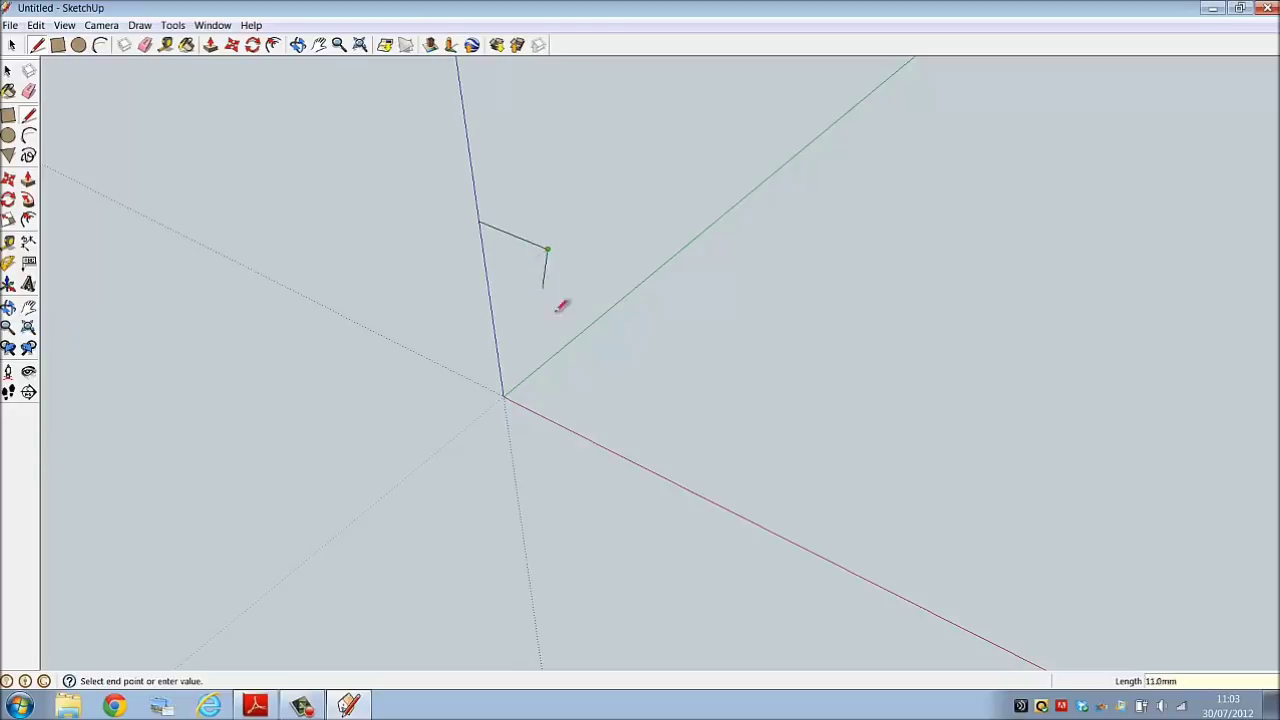
pyautogui.click(564, 424)
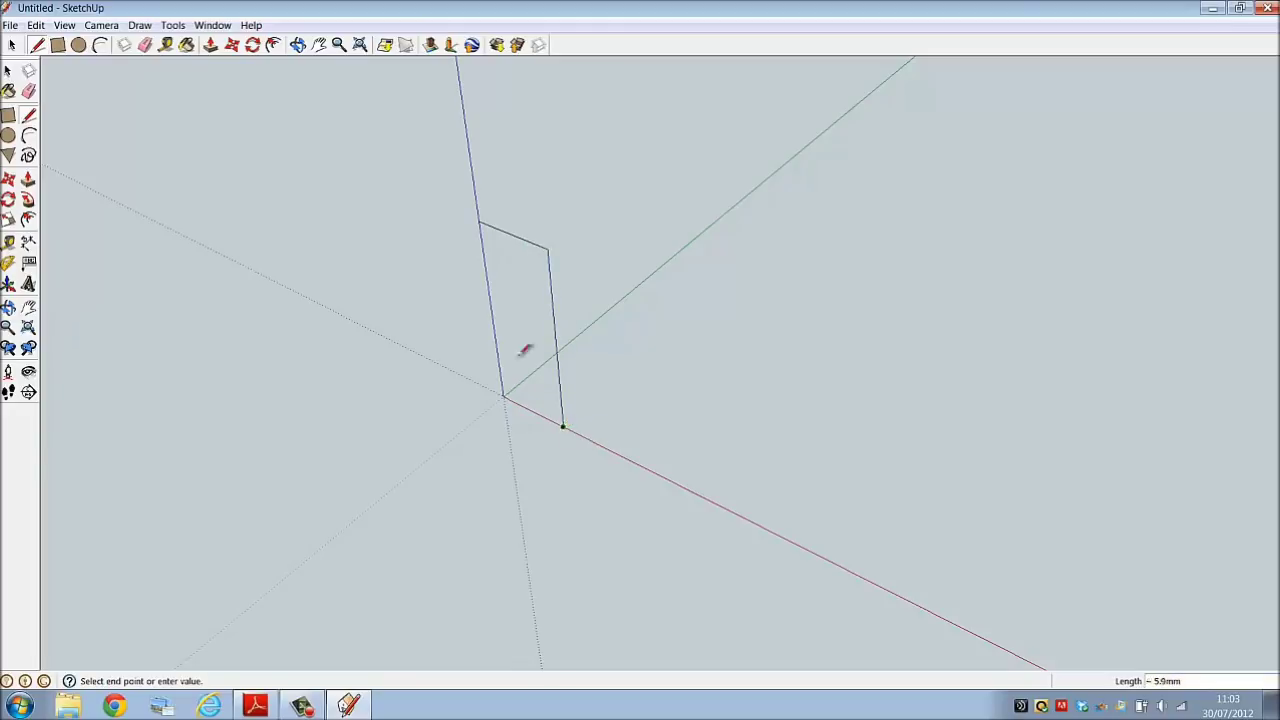
# Switch the camera to the standard Front view with Parallel Projection
pyautogui.click(101, 25)
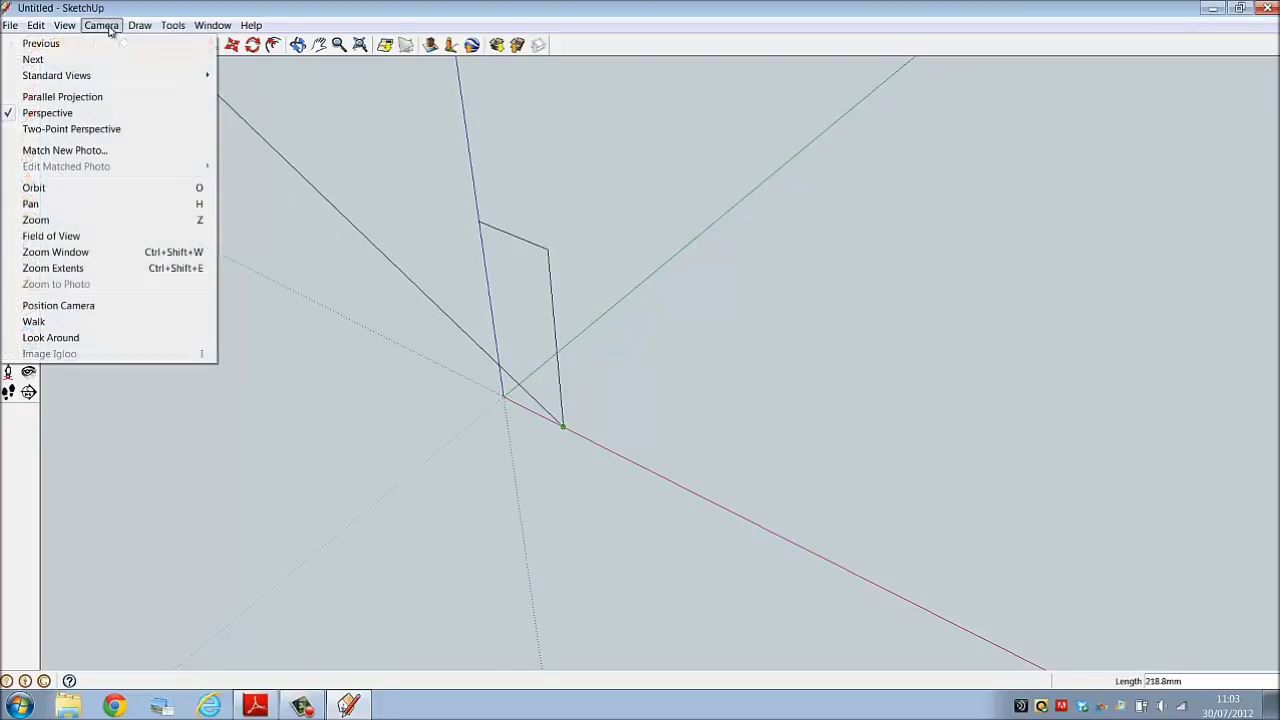
pyautogui.moveTo(103, 75)
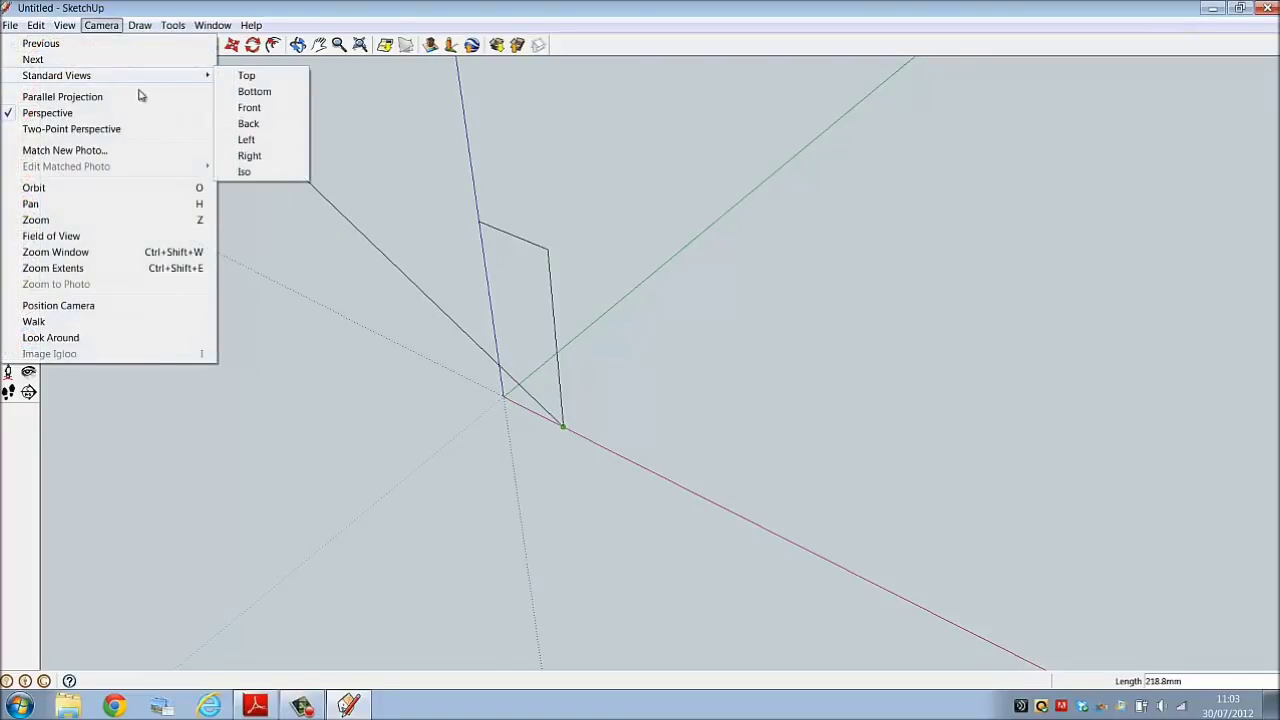
pyautogui.click(272, 108)
pyautogui.click(104, 27)
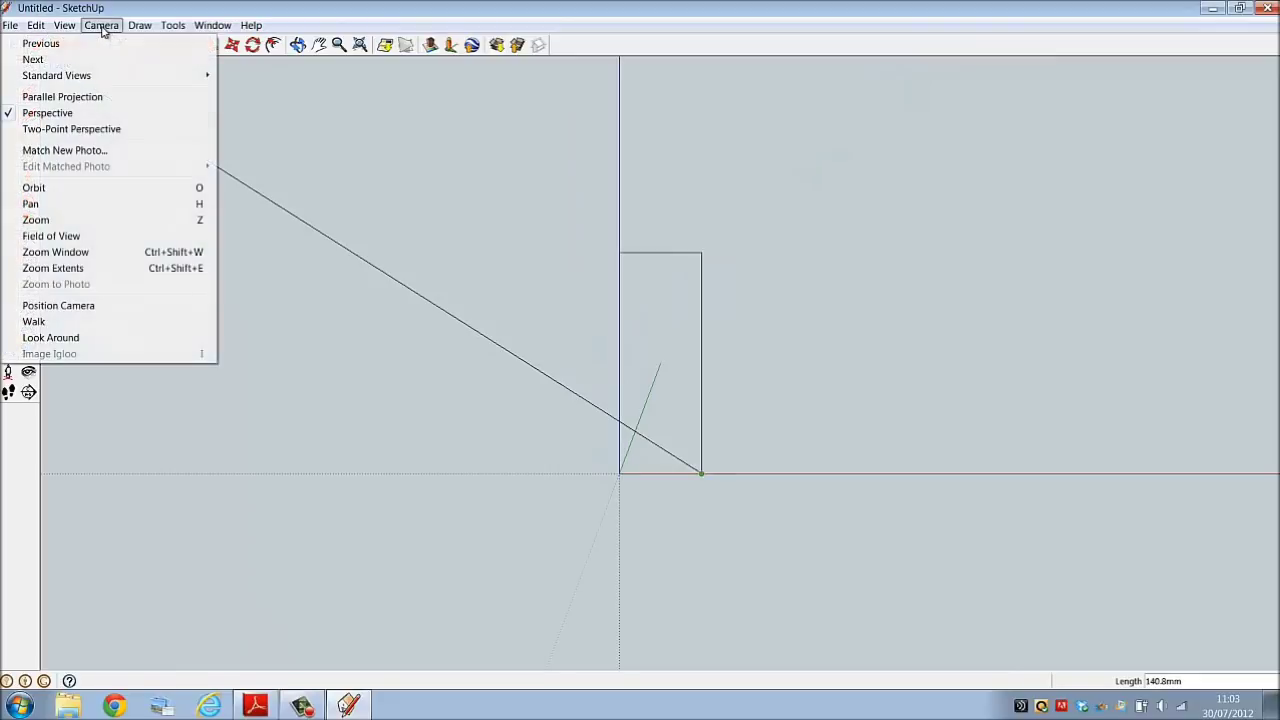
pyautogui.click(86, 95)
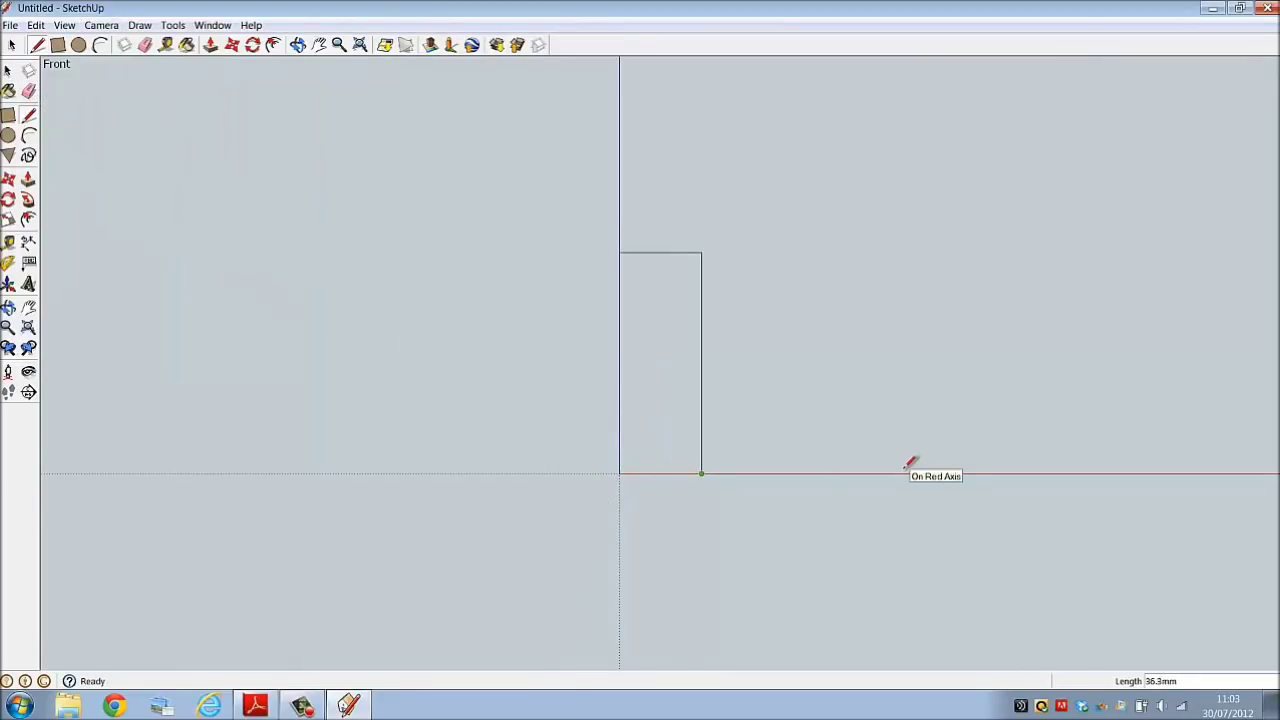
# Draw a closed triangle on the red axis and a vertical edge up to the rectangle's height
pyautogui.click(812, 472)
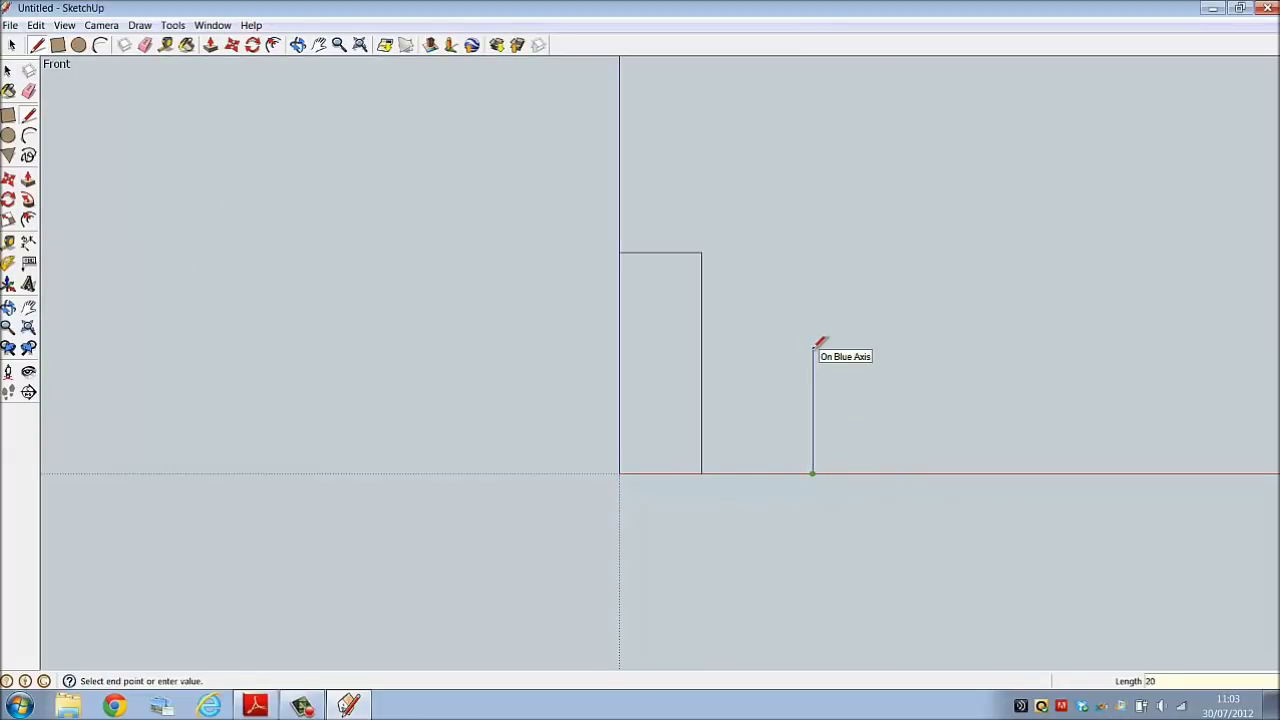
pyautogui.click(813, 363)
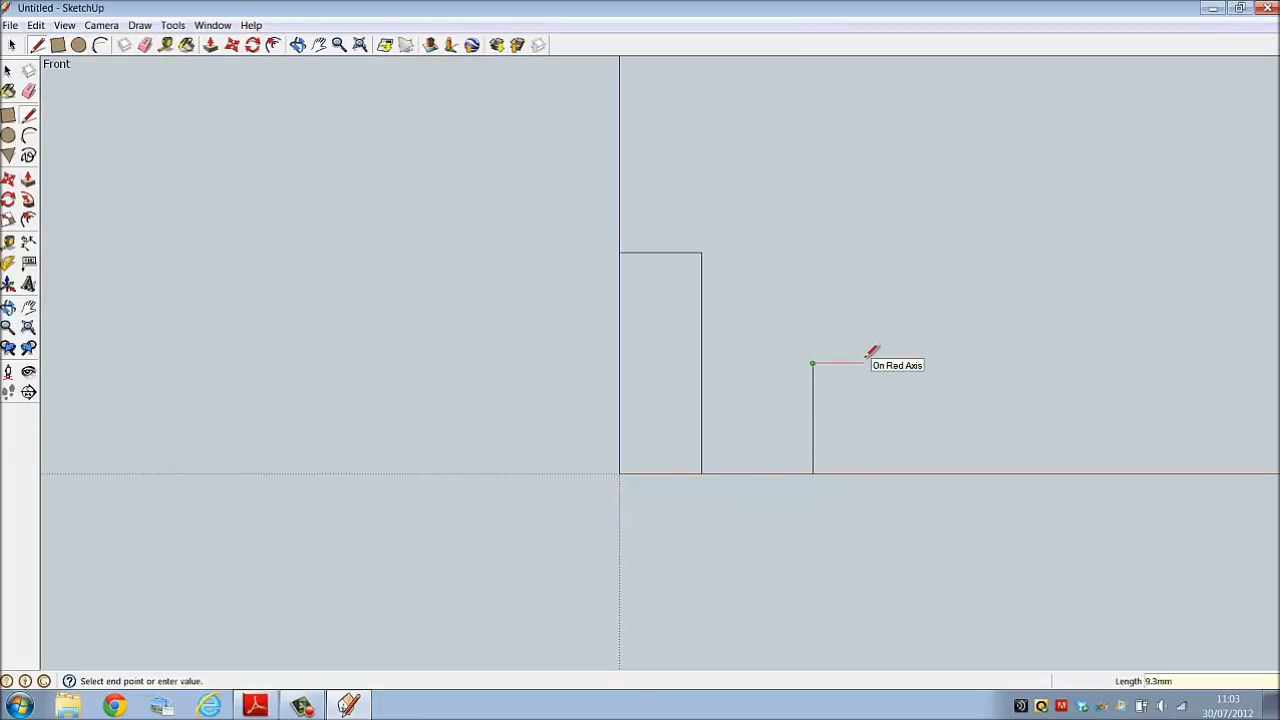
pyautogui.click(840, 363)
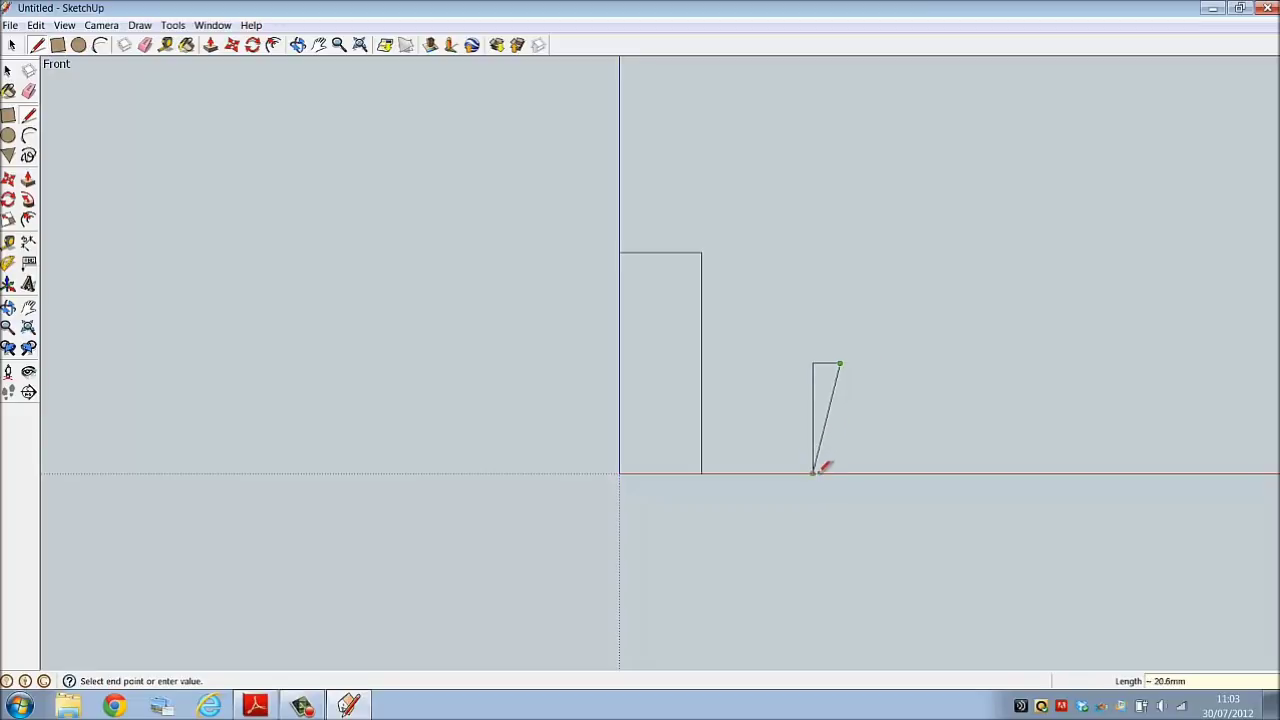
pyautogui.click(814, 471)
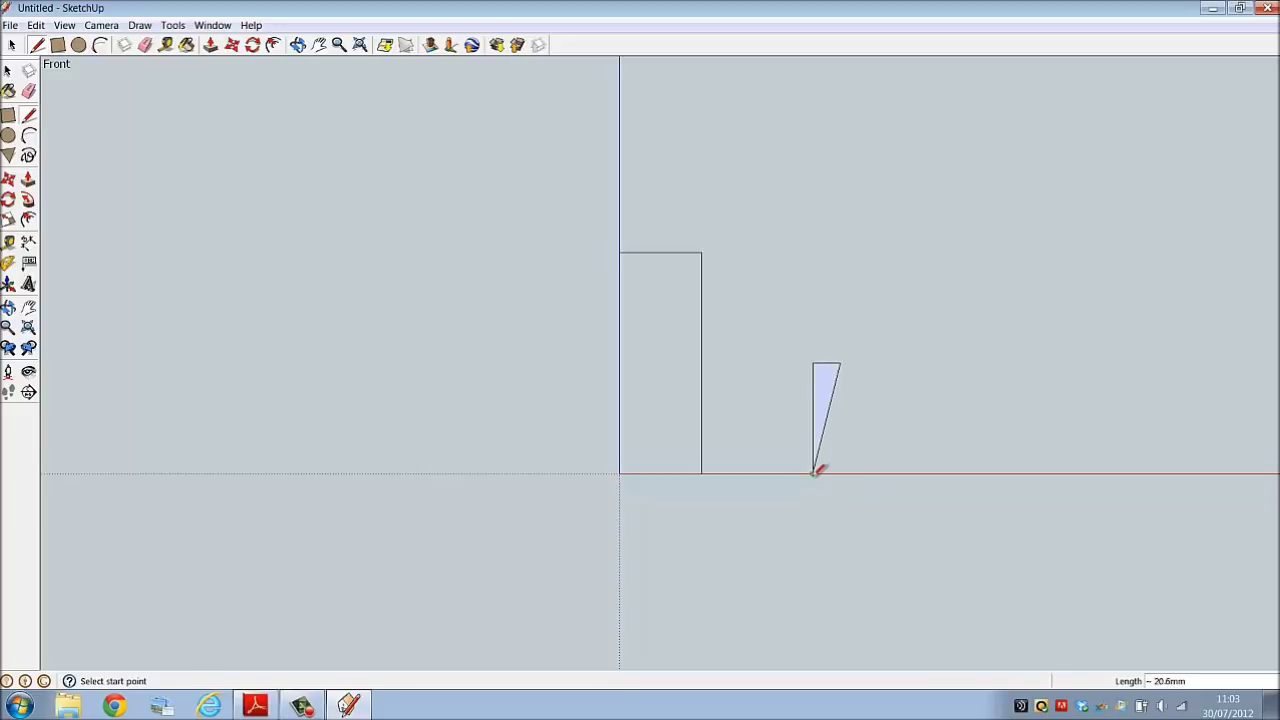
pyautogui.click(840, 364)
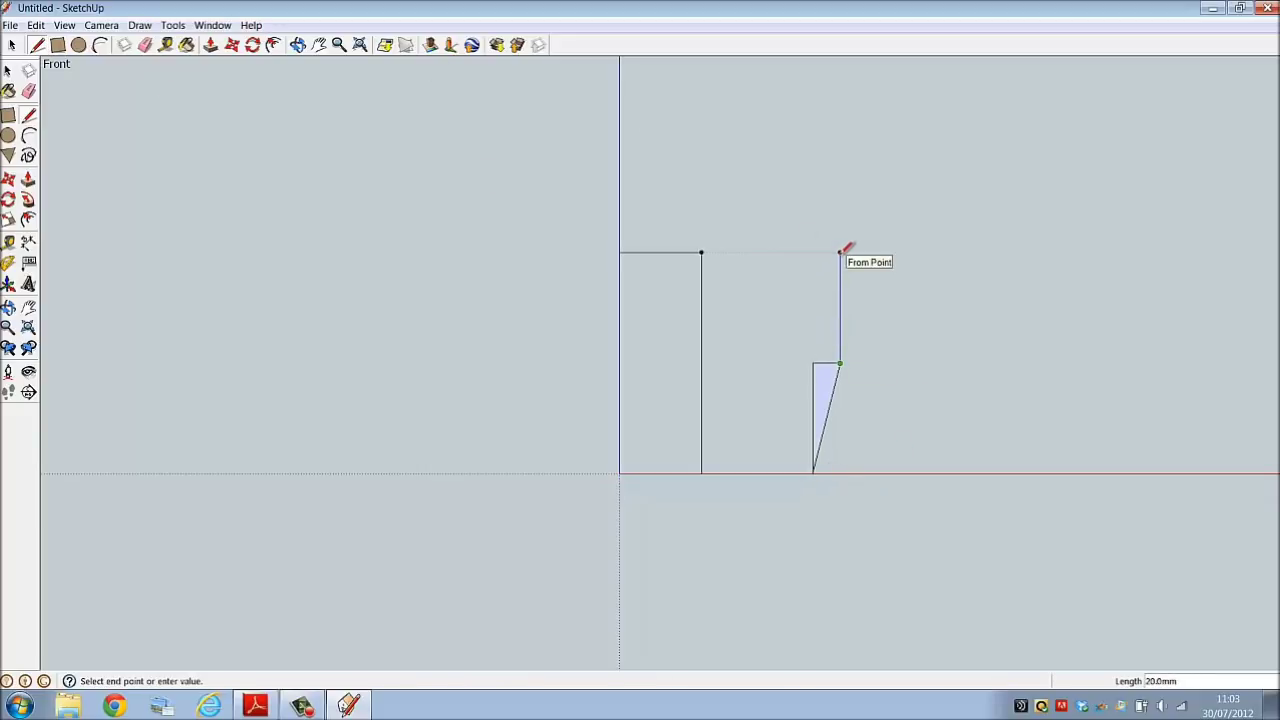
pyautogui.click(840, 252)
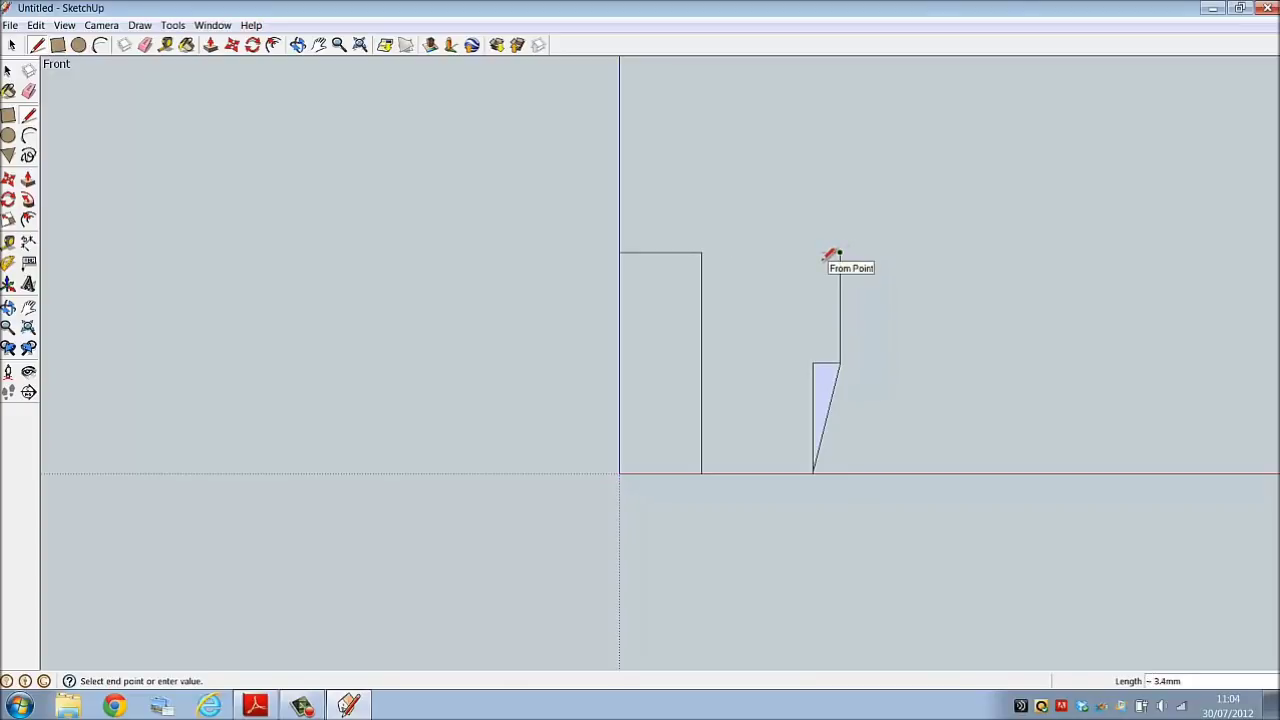
pyautogui.click(145, 44)
# Erase the triangle's top and left edges, leaving its slanted edge joined to the vertical line
pyautogui.moveTo(826, 362); pyautogui.dragTo(810, 392)
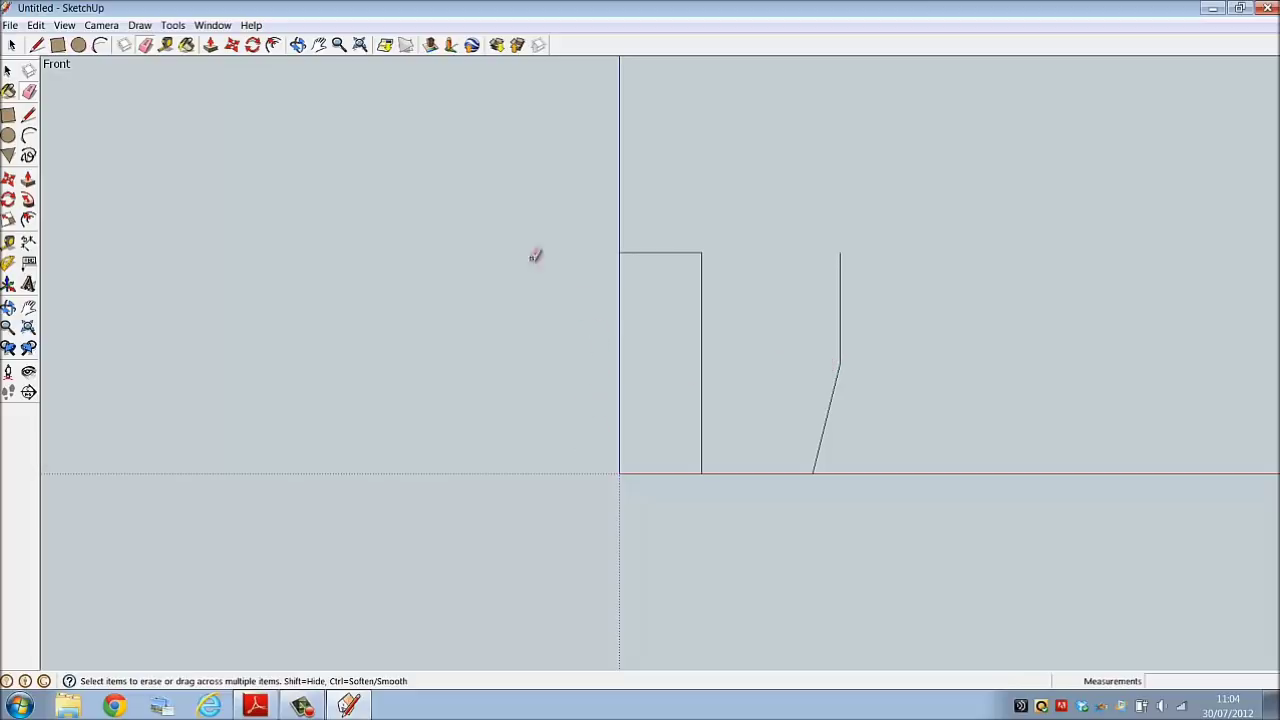
# Close the 40 × 80 mm body rectangle into a face with the Line tool
pyautogui.click(36, 46)
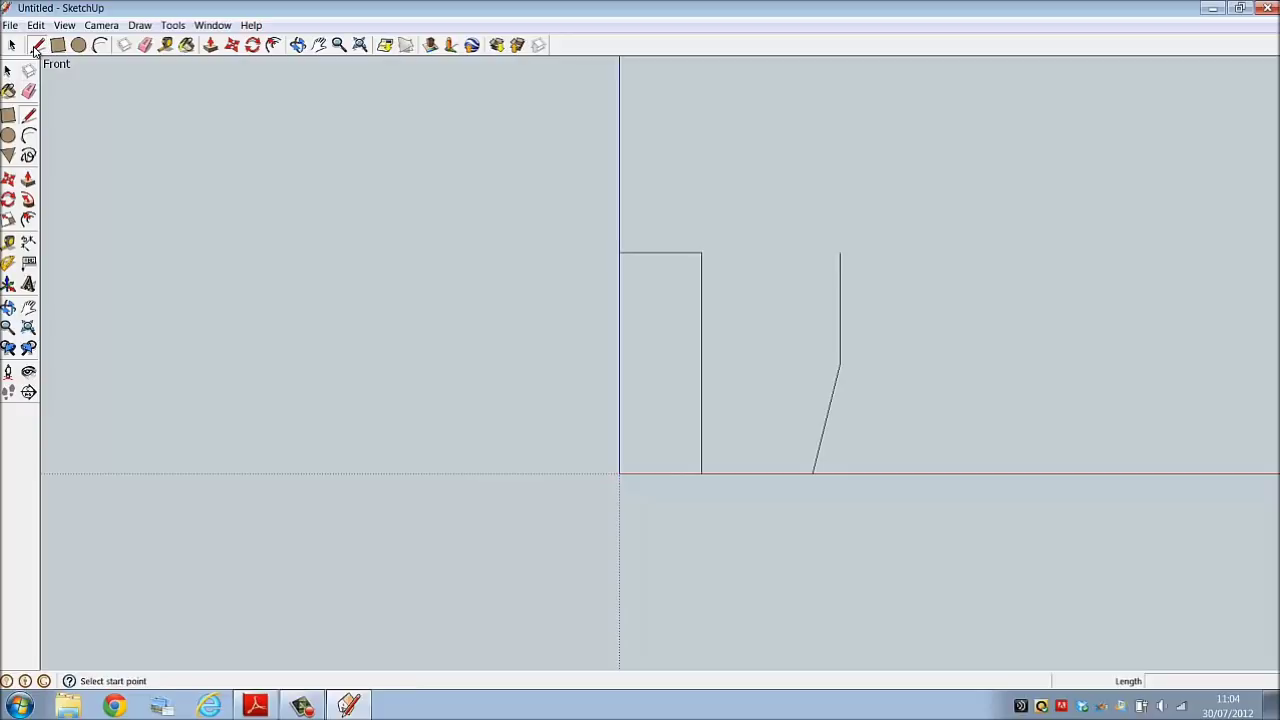
pyautogui.click(621, 471)
pyautogui.scroll(-2, 575, 578)
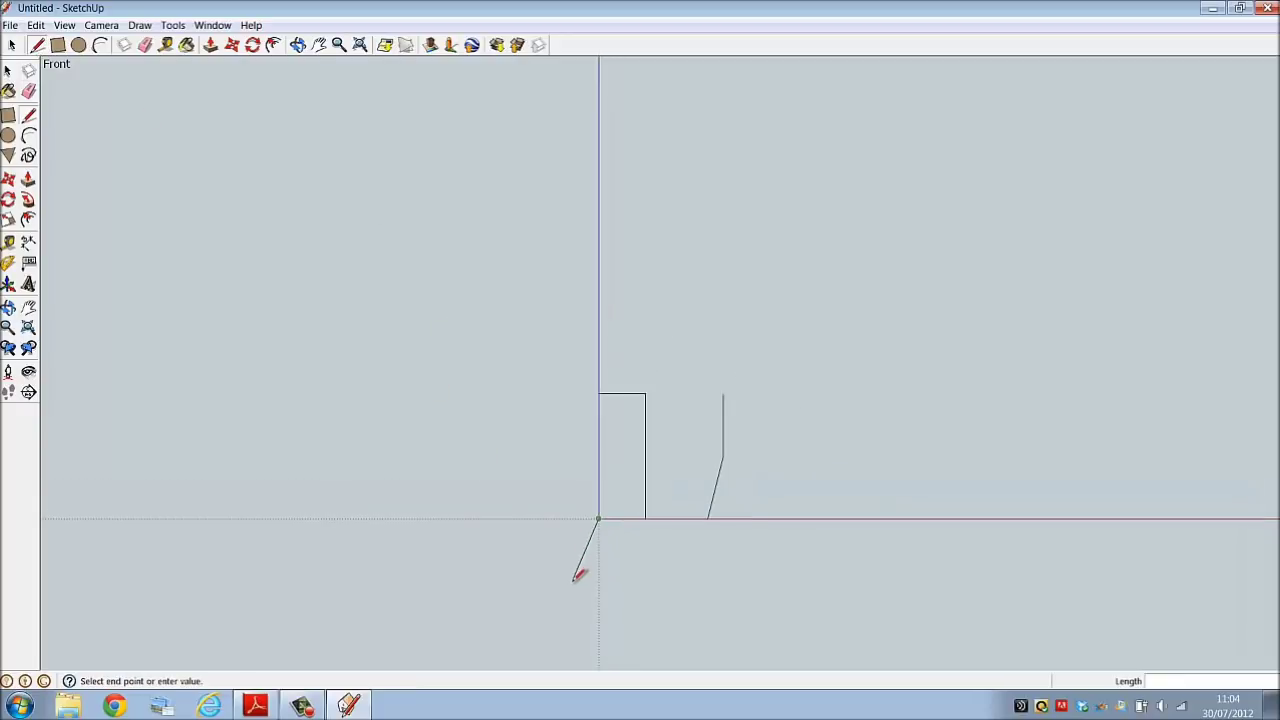
pyautogui.click(599, 145)
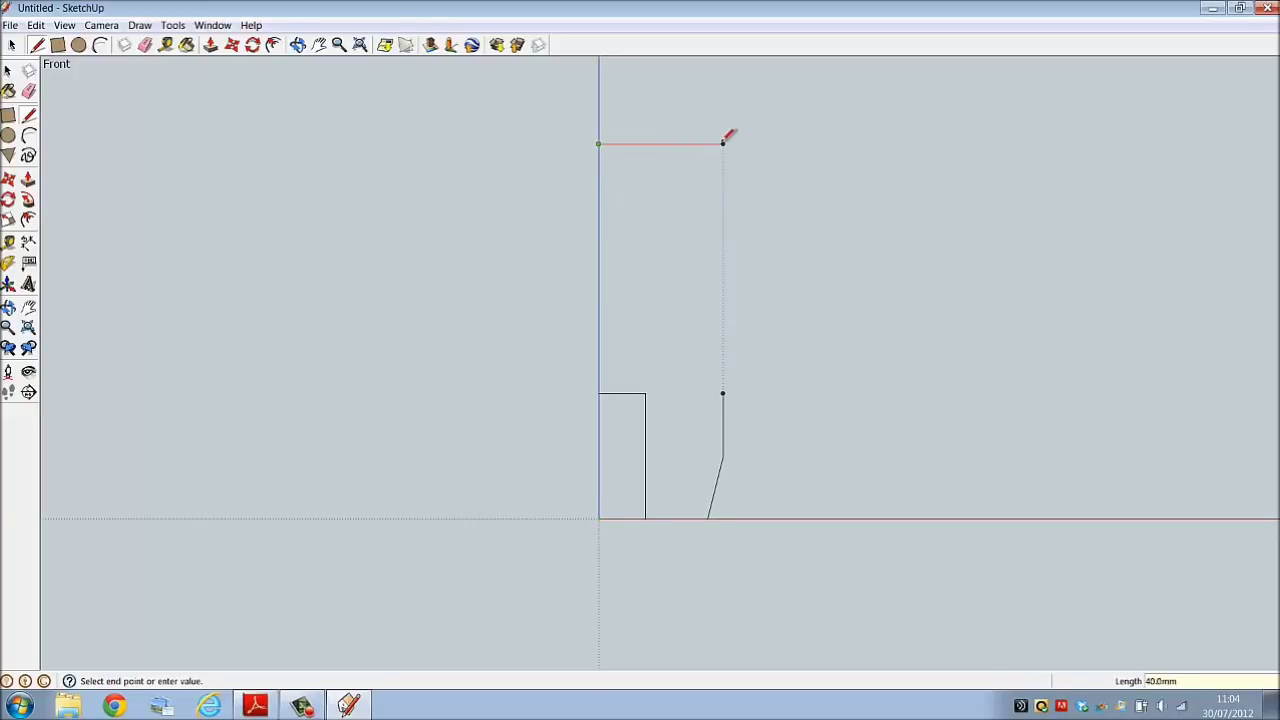
pyautogui.click(723, 144)
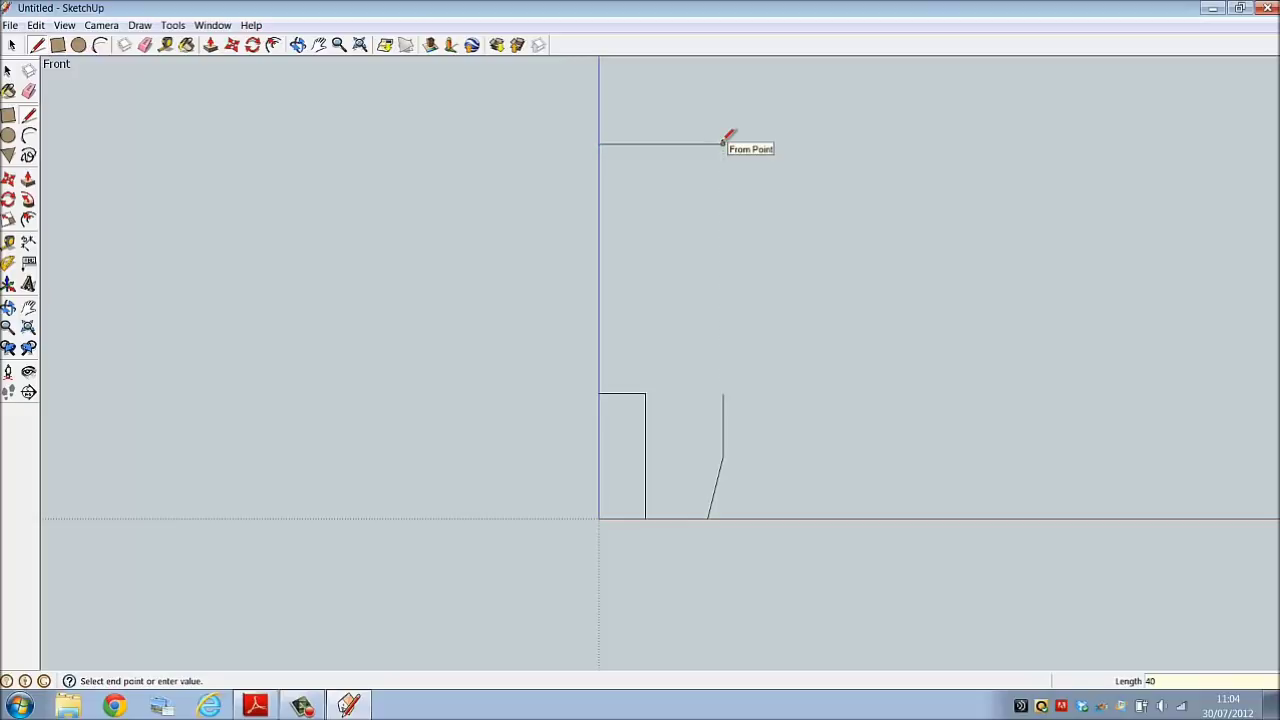
pyautogui.click(724, 392)
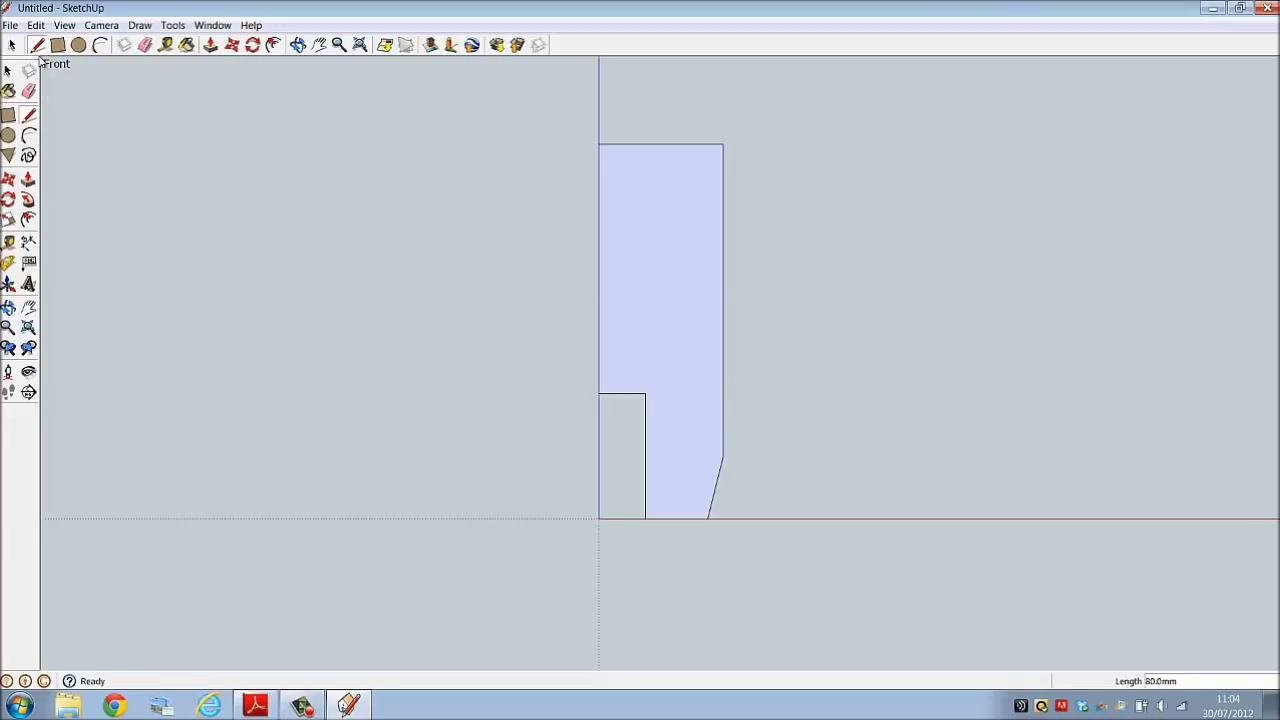
# Draw the shoulder: up the blue axis, 15 mm across, then slant back to the body corner
pyautogui.click(599, 518)
pyautogui.scroll(-3, 449, 655)
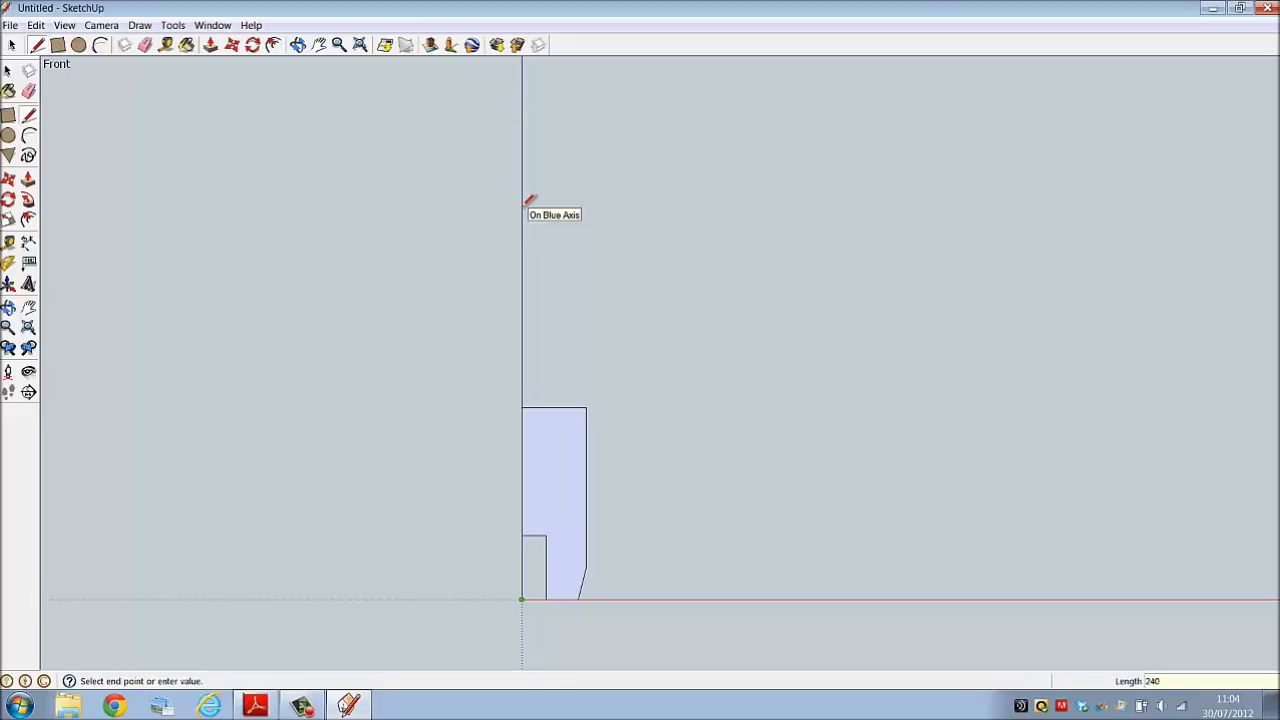
pyautogui.click(523, 210)
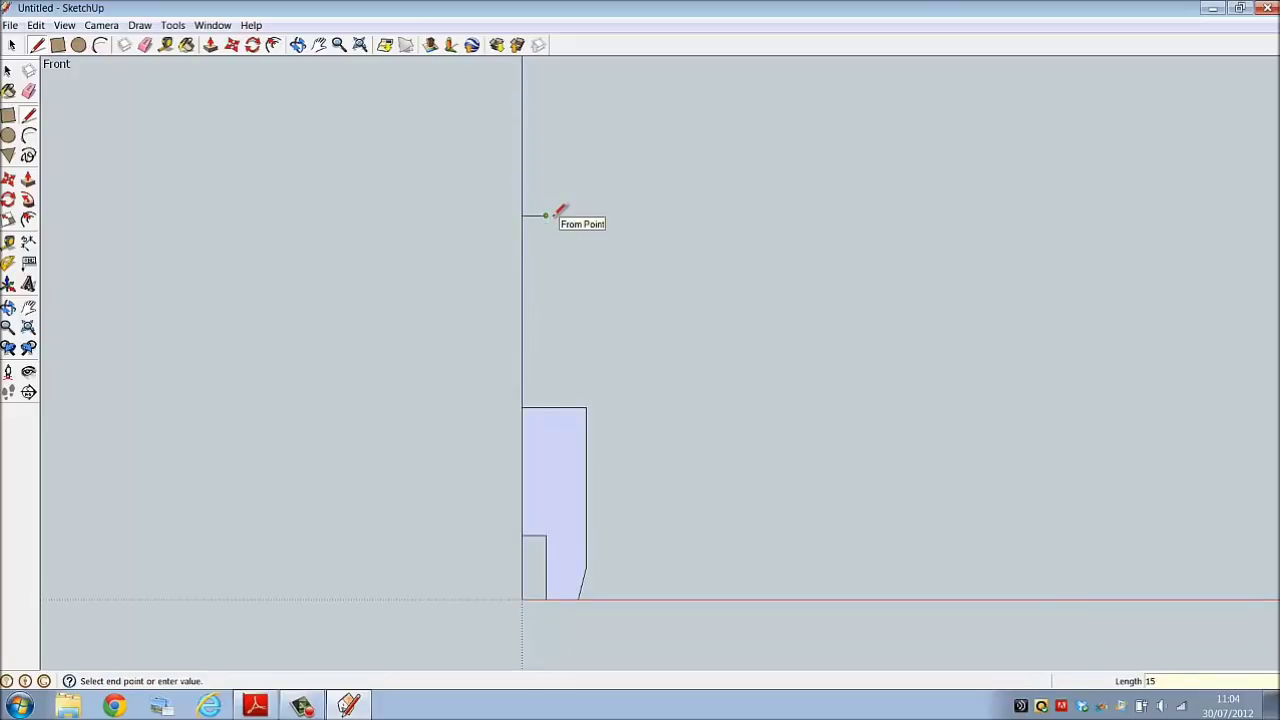
pyautogui.click(547, 215)
pyautogui.click(586, 408)
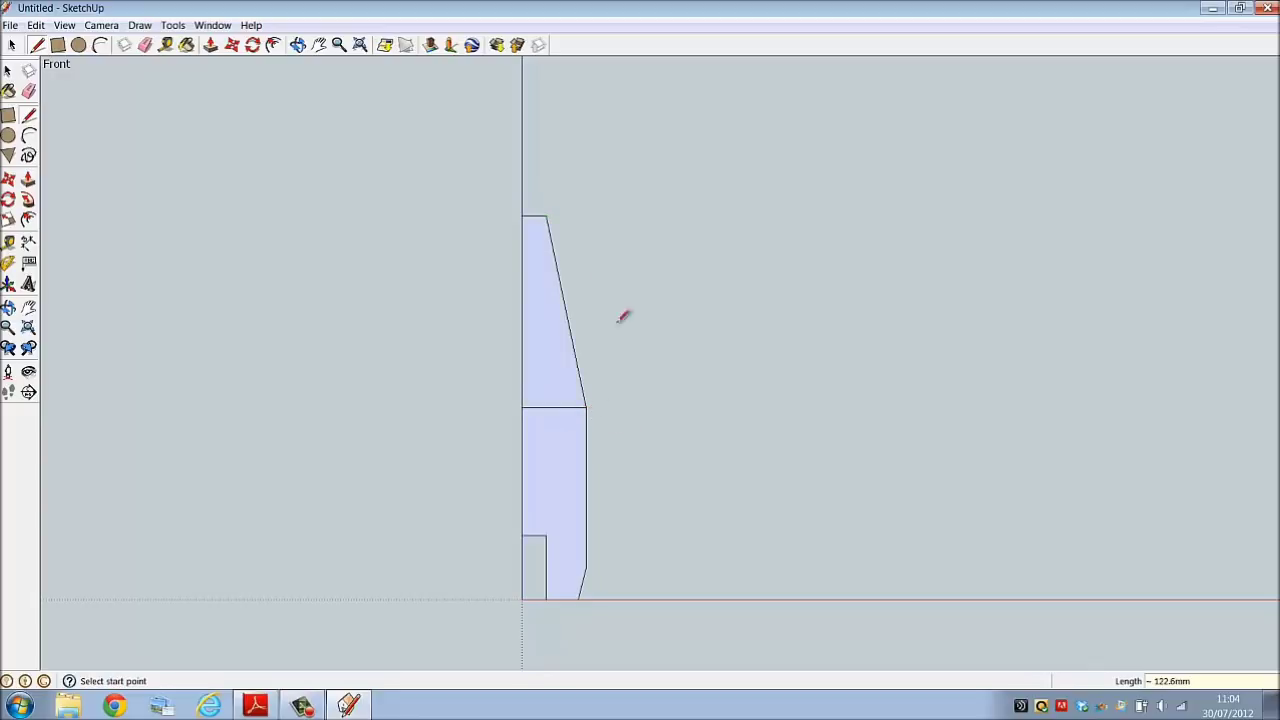
pyautogui.click(145, 44)
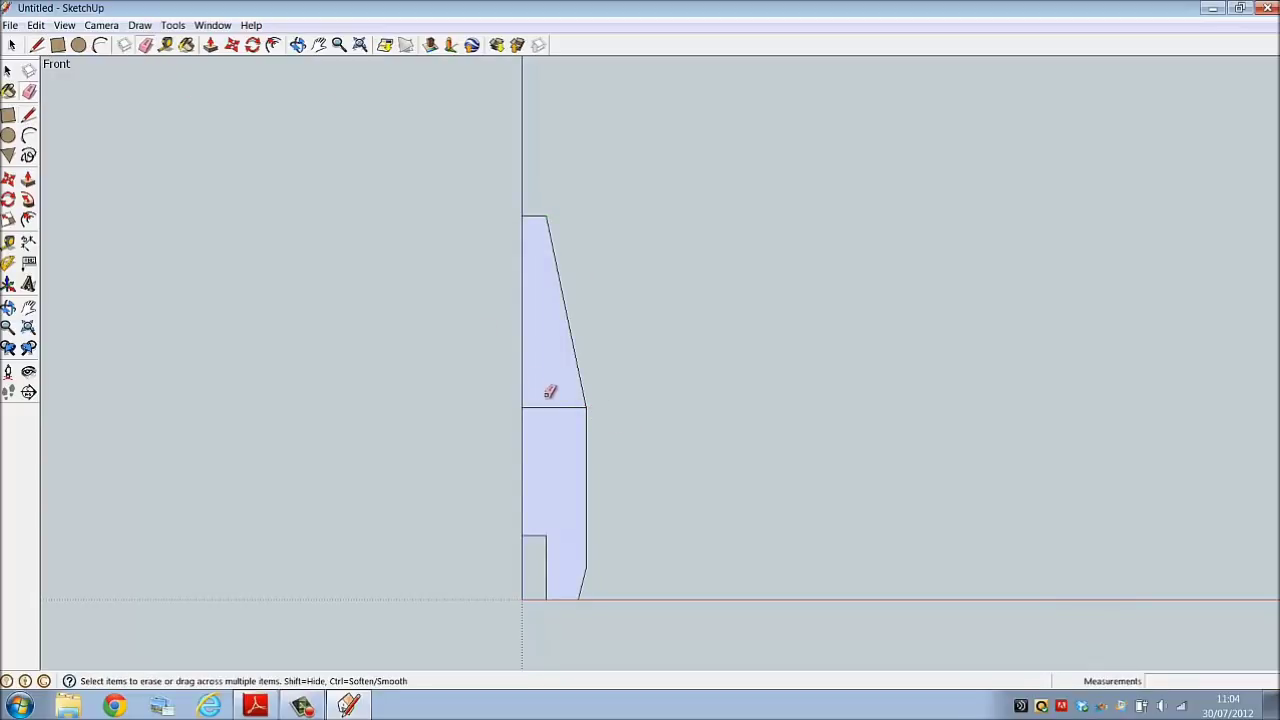
# Erase the edge dividing the body and shoulder so they form one face
pyautogui.moveTo(549, 392); pyautogui.dragTo(557, 415)
pyautogui.scroll(-2, 545, 408)
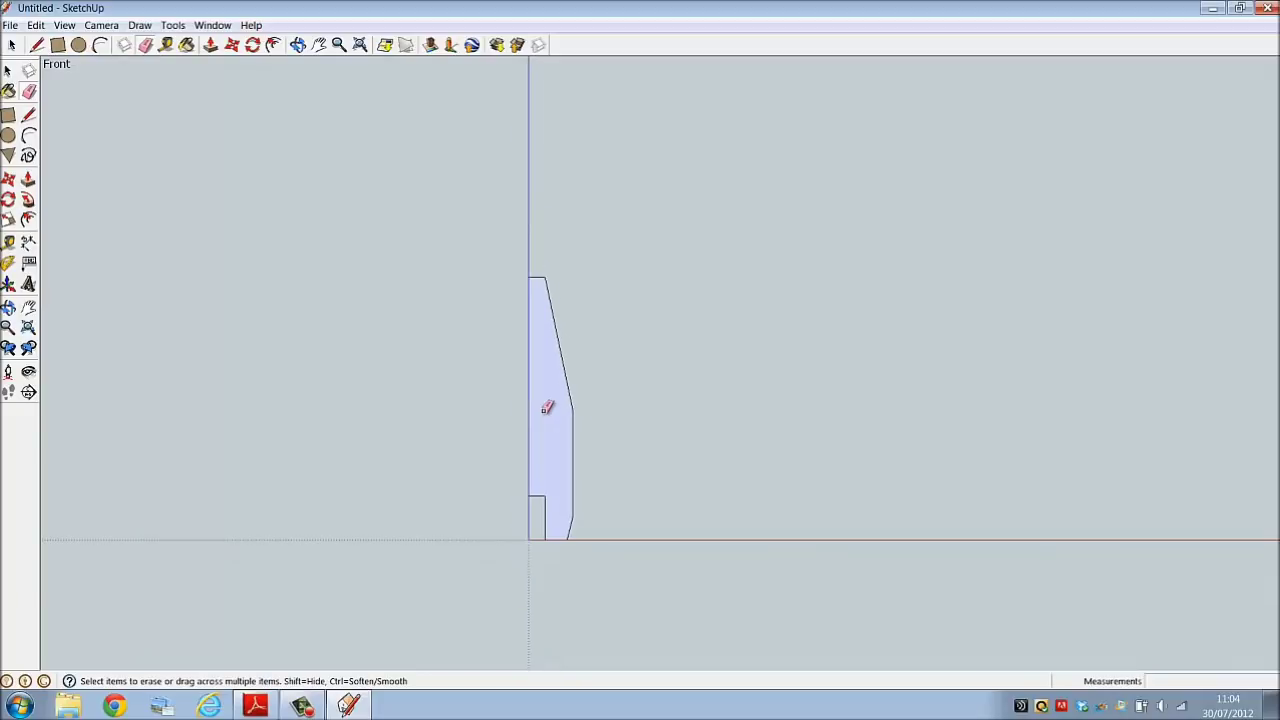
pyautogui.scroll(4, 556, 213)
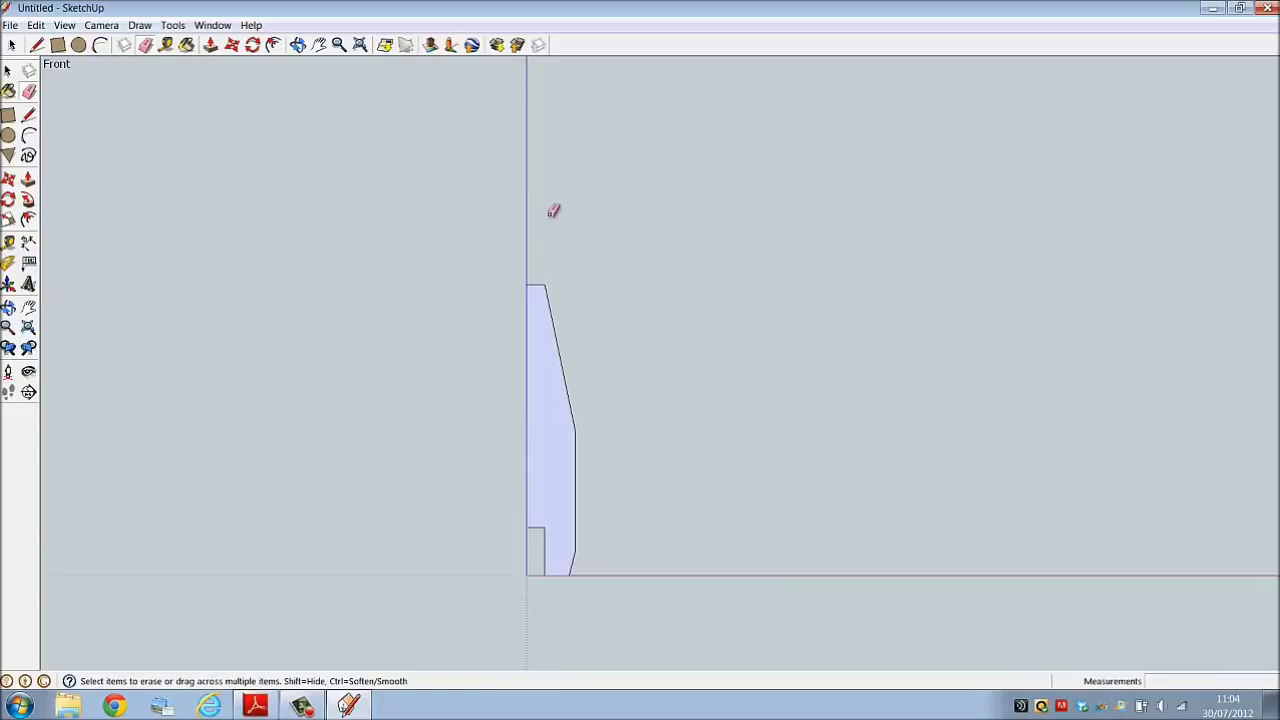
# Draw a 50 mm tall, 15 mm wide neck rectangle on top of the shoulder
pyautogui.click(36, 44)
pyautogui.click(530, 370)
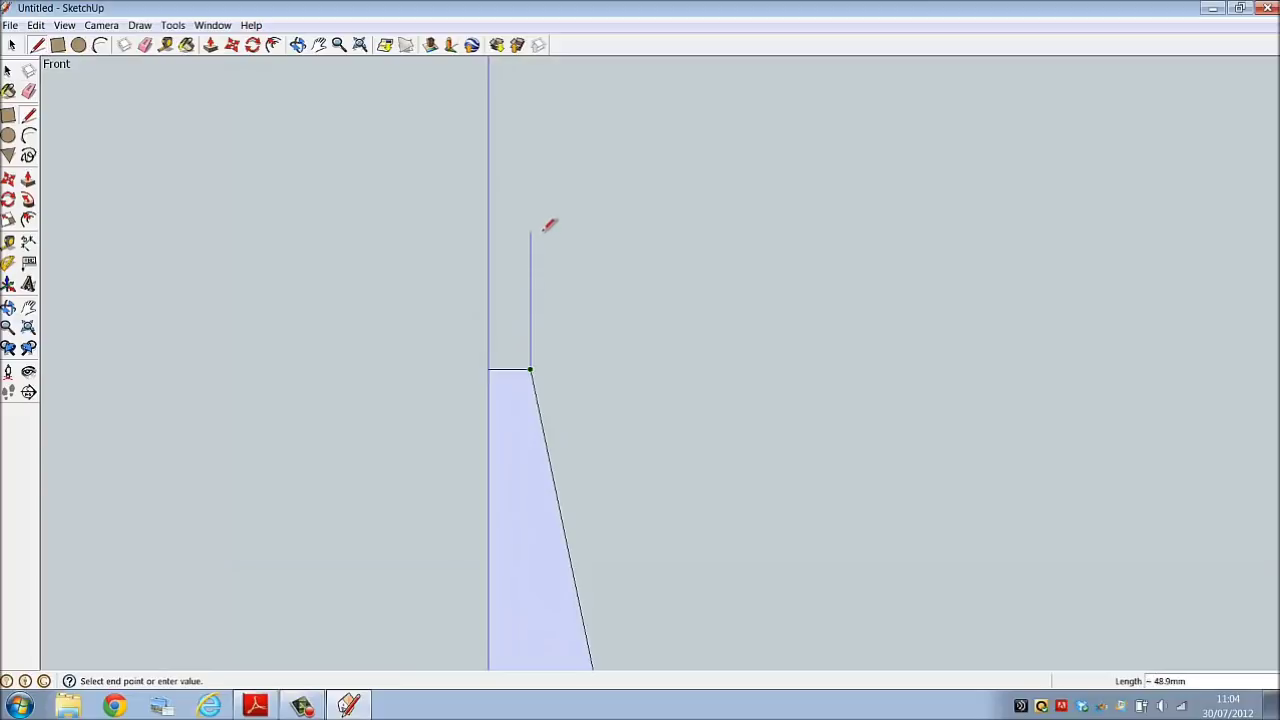
pyautogui.write('50')
pyautogui.press('Return')
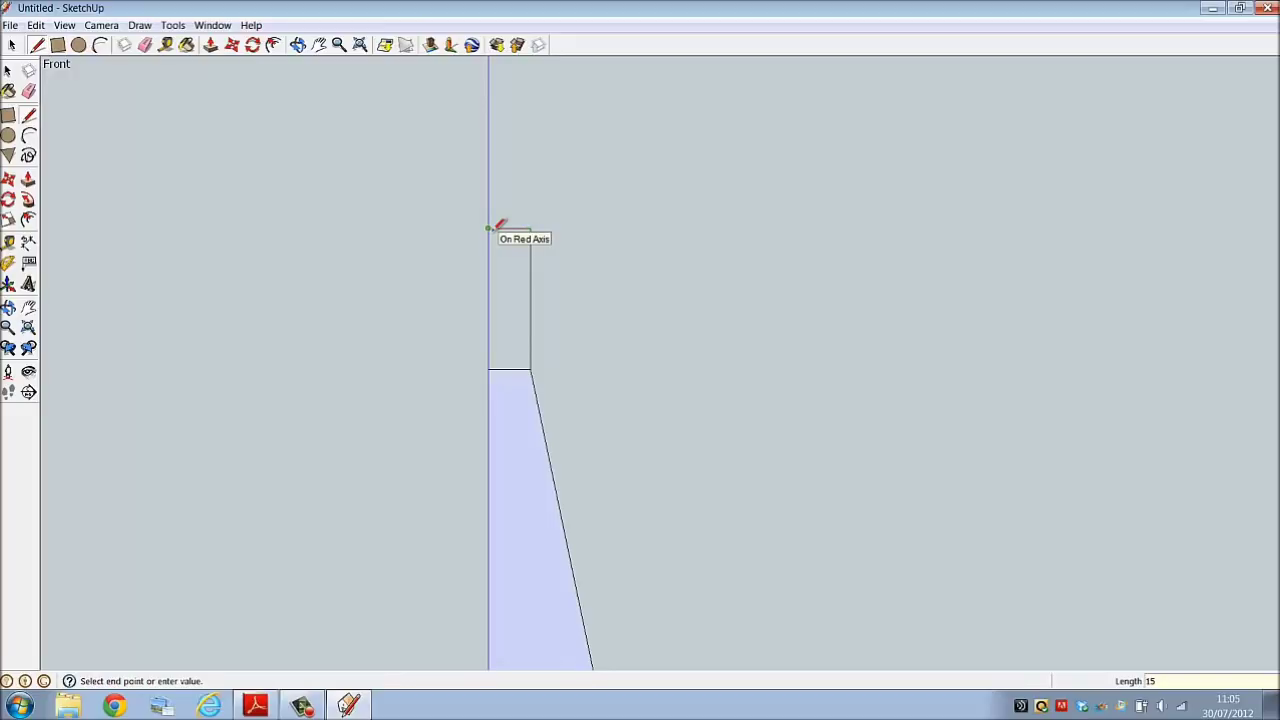
pyautogui.press('Return')
pyautogui.click(489, 369)
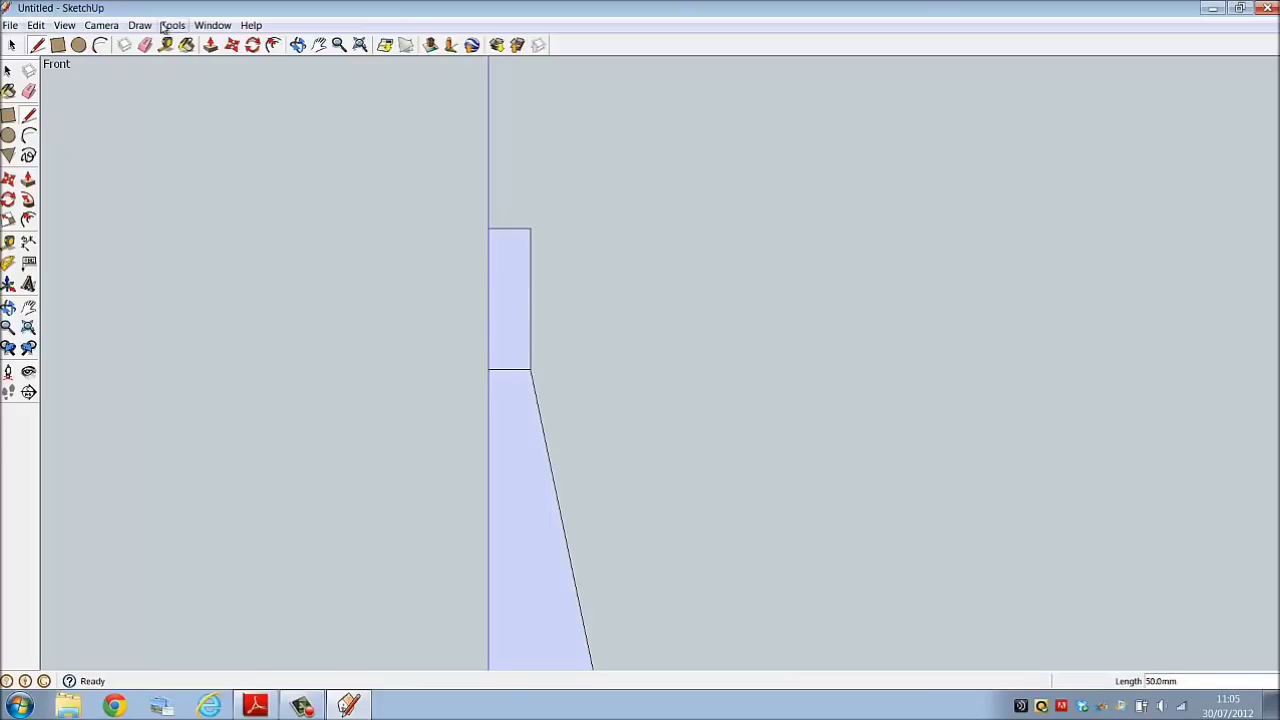
pyautogui.press('l')
pyautogui.scroll(-2, 478, 181)
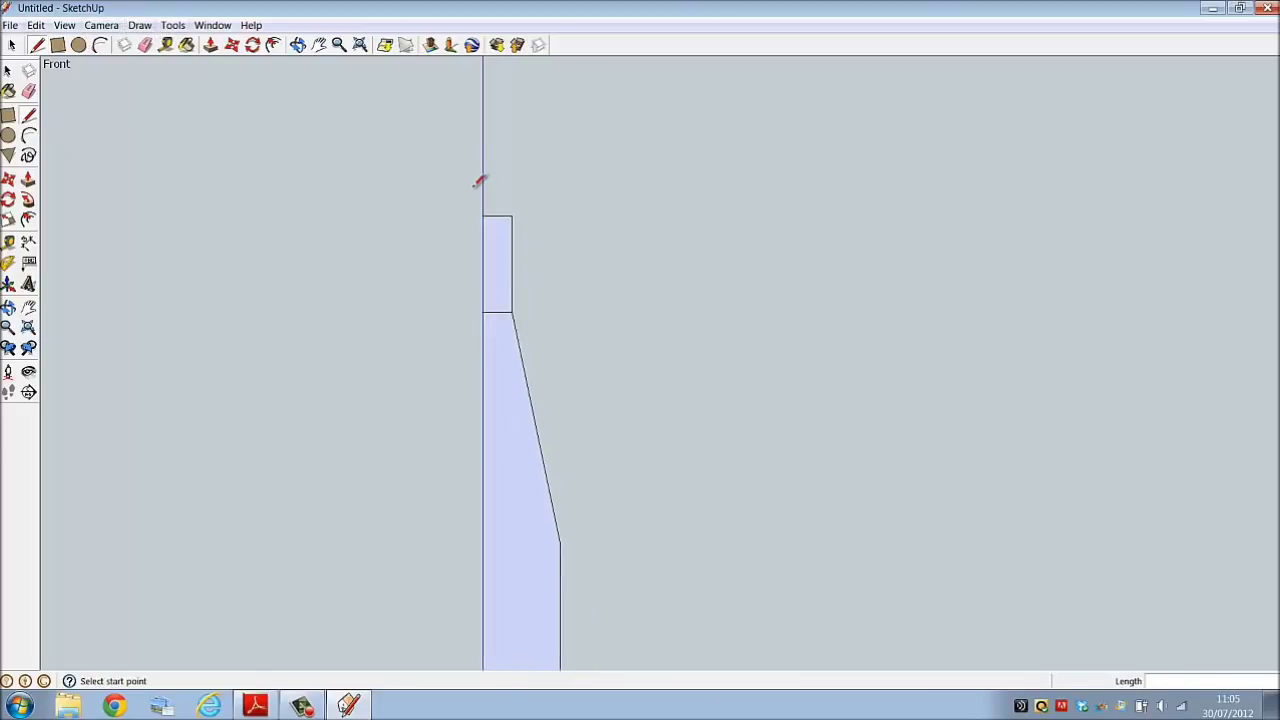
pyautogui.scroll(-3, 478, 181)
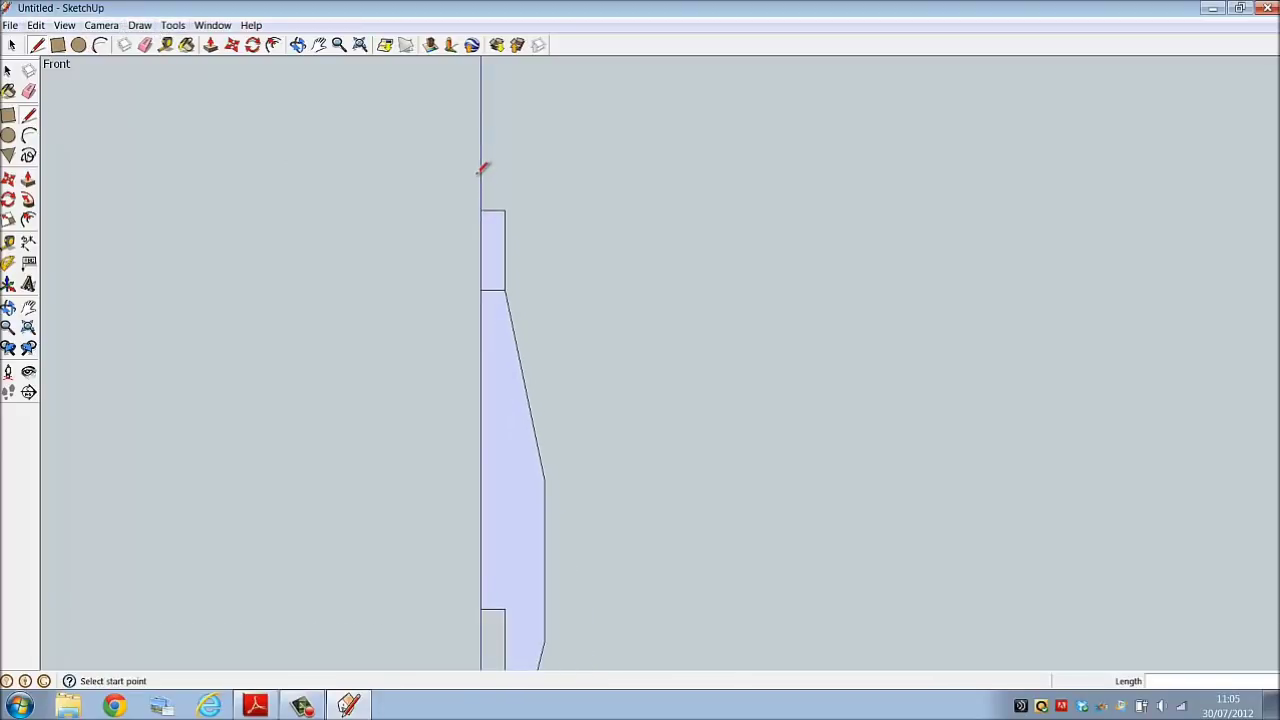
pyautogui.click(100, 25)
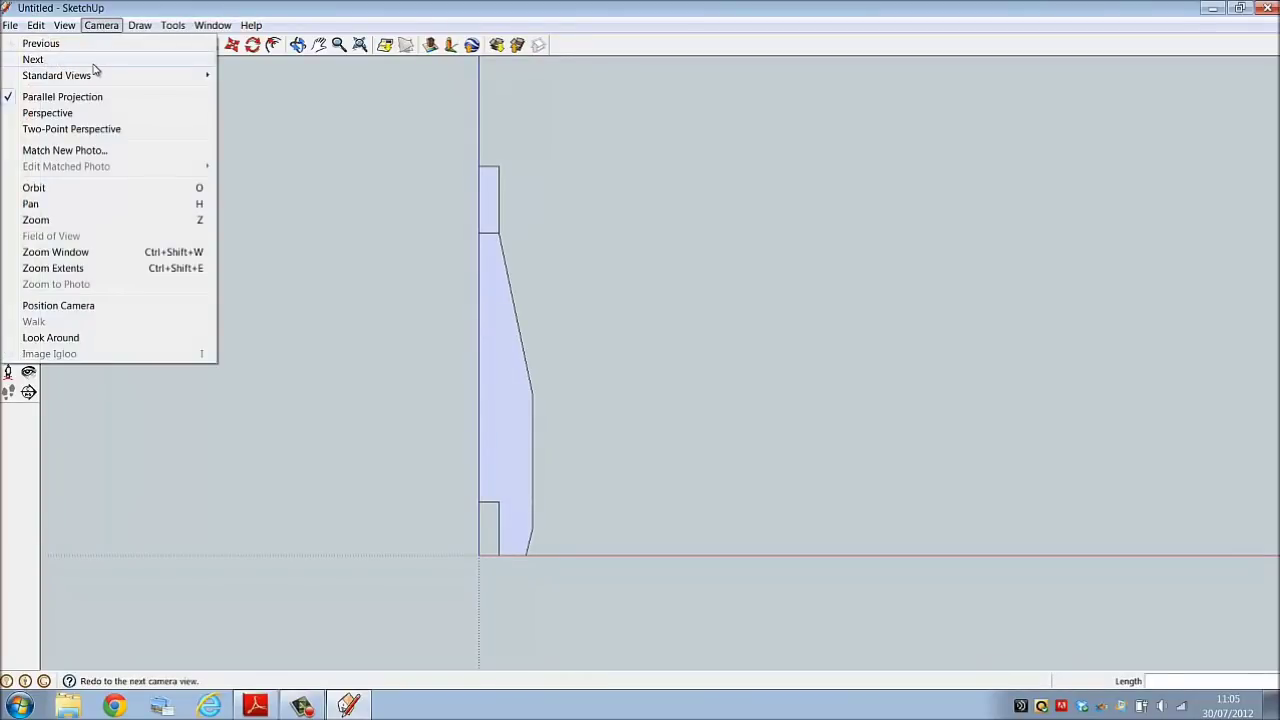
# Hide the axes, erase the stray bottom line and the neck's base edge, then show the axes again
pyautogui.moveTo(64, 25)
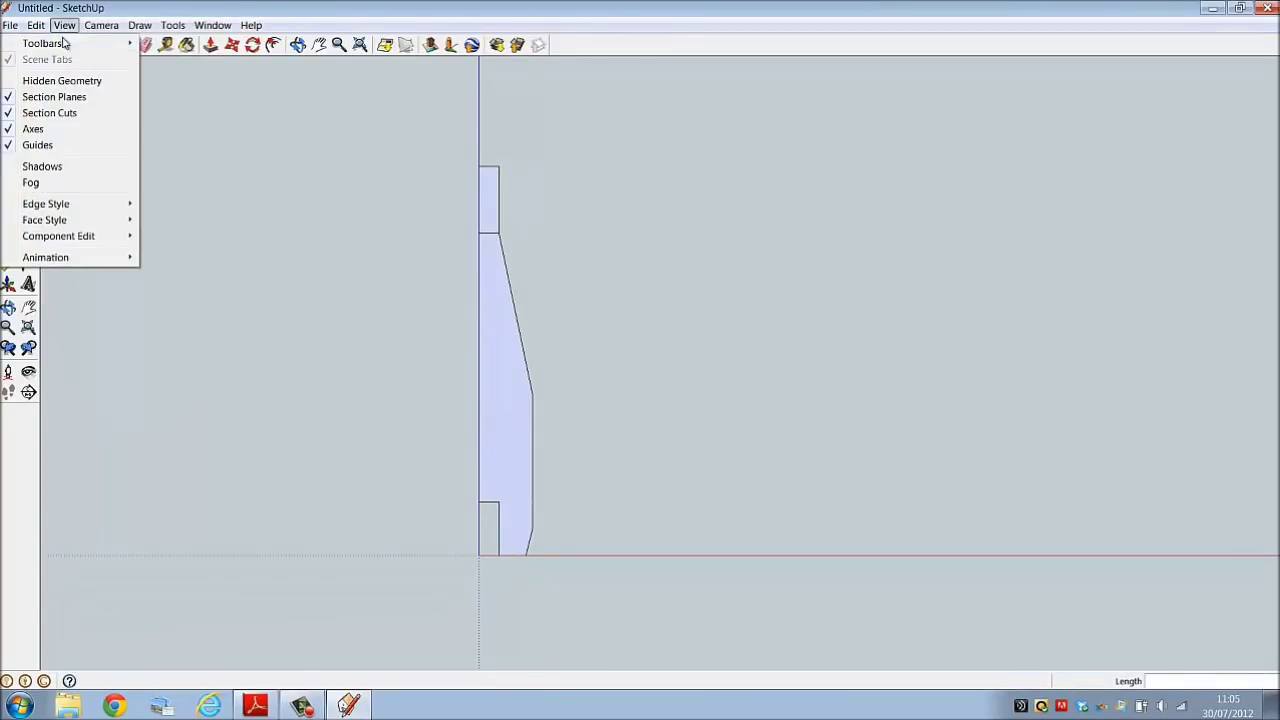
pyautogui.click(50, 135)
pyautogui.click(145, 44)
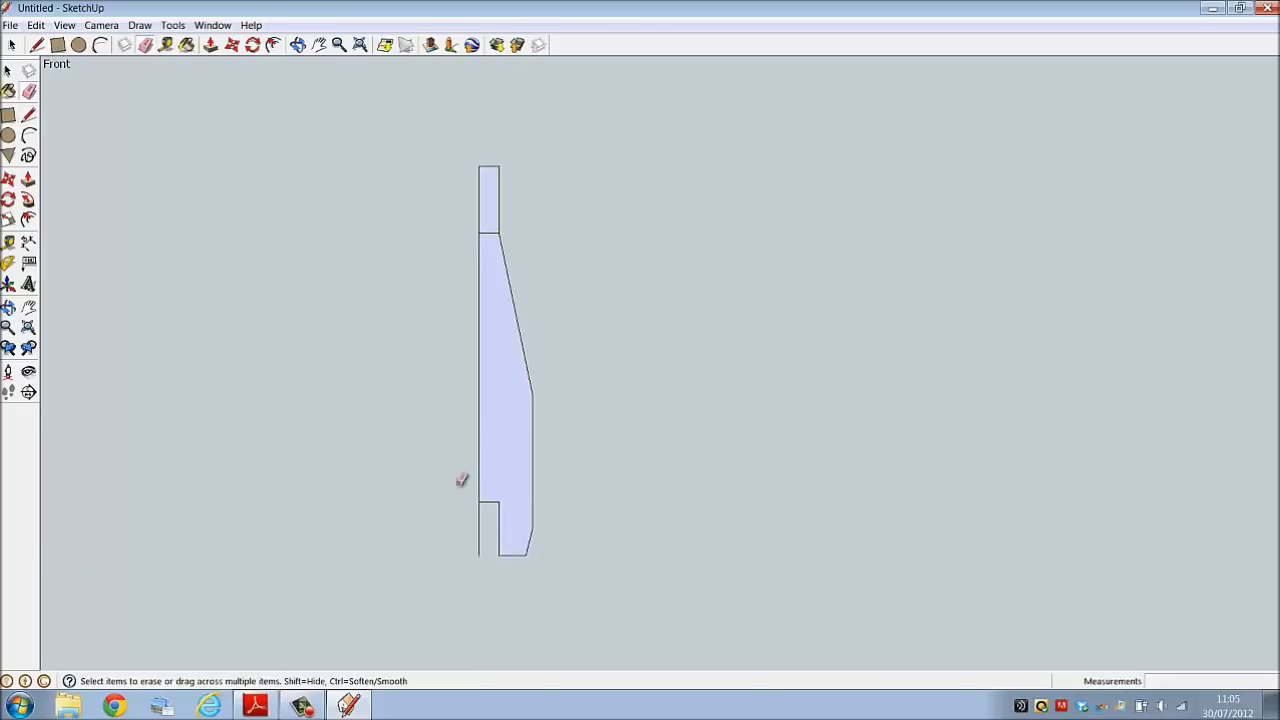
pyautogui.click(479, 521)
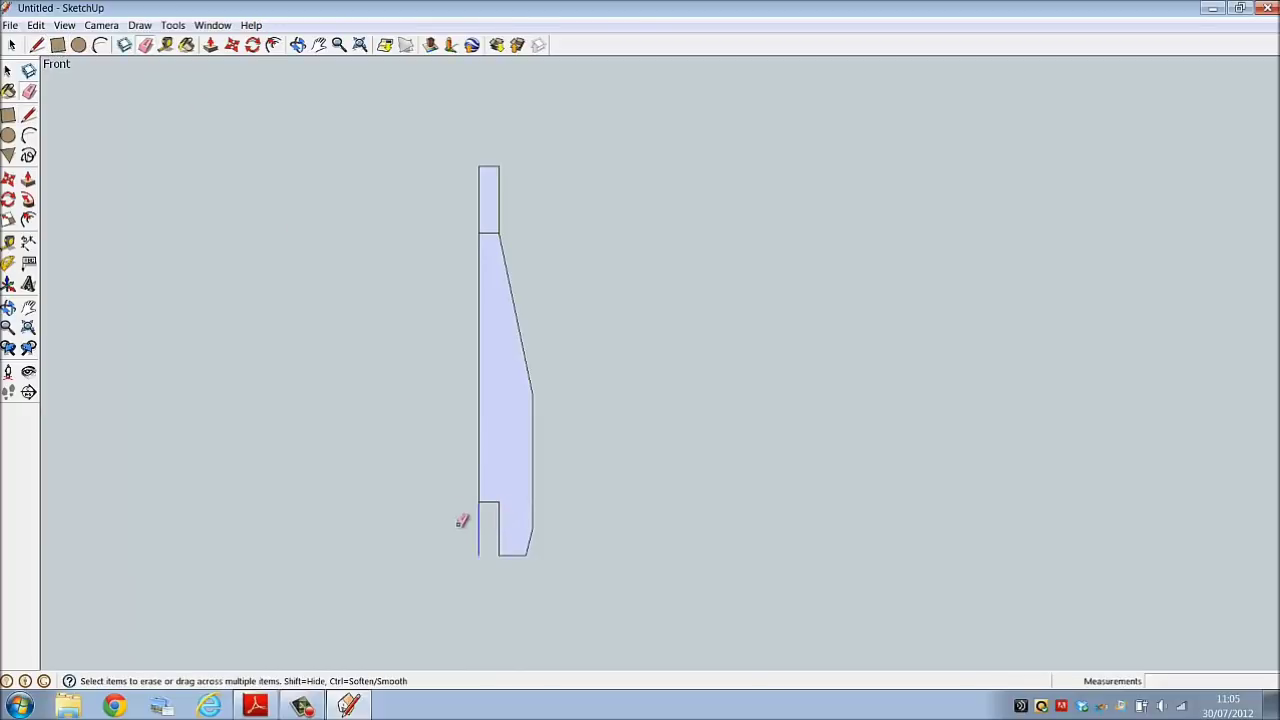
pyautogui.click(489, 232)
pyautogui.click(68, 25)
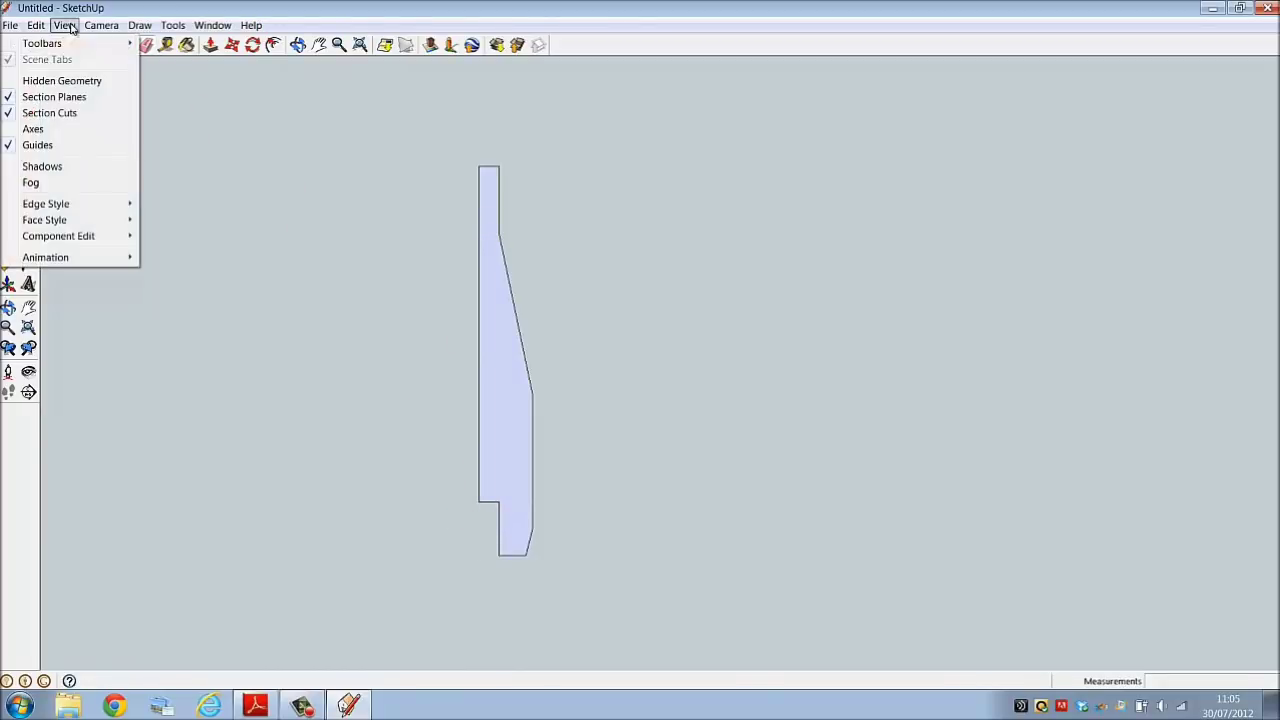
pyautogui.click(40, 129)
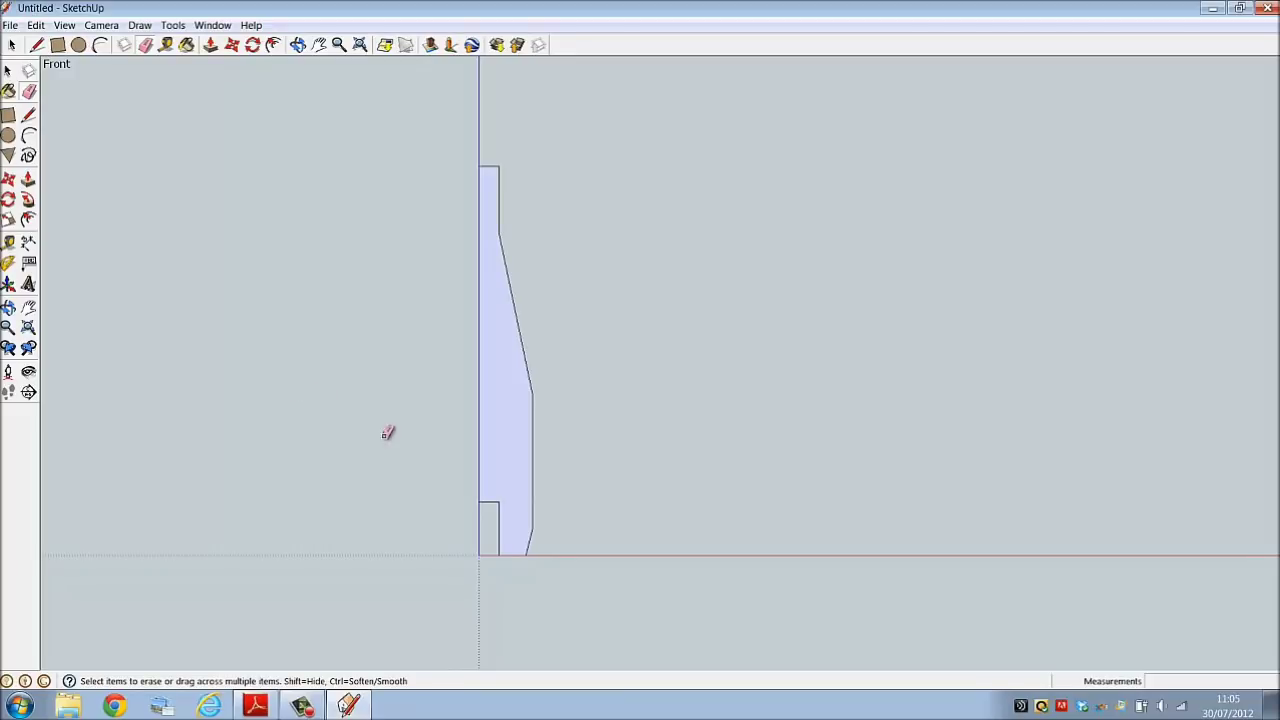
# Draw two bulge-3 arcs along the shoulder: top corner to midpoint, then midpoint to bottom corner
pyautogui.scroll(3, 563, 231)
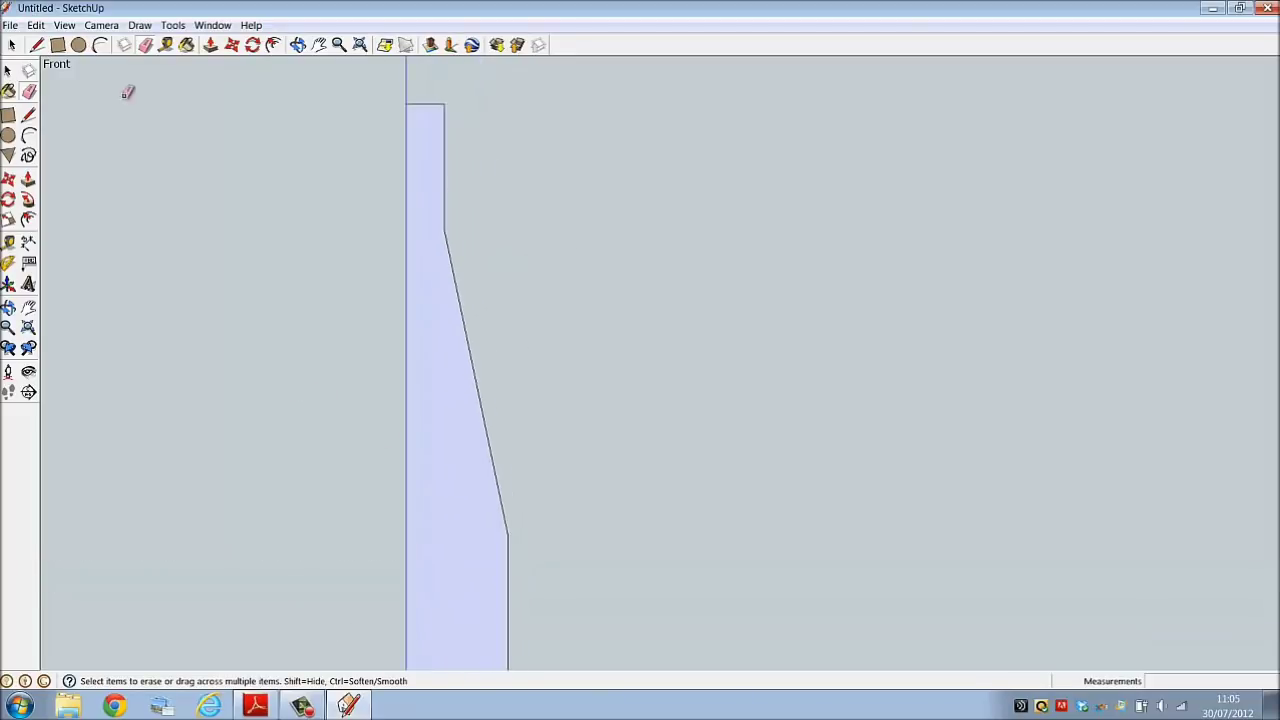
pyautogui.click(101, 46)
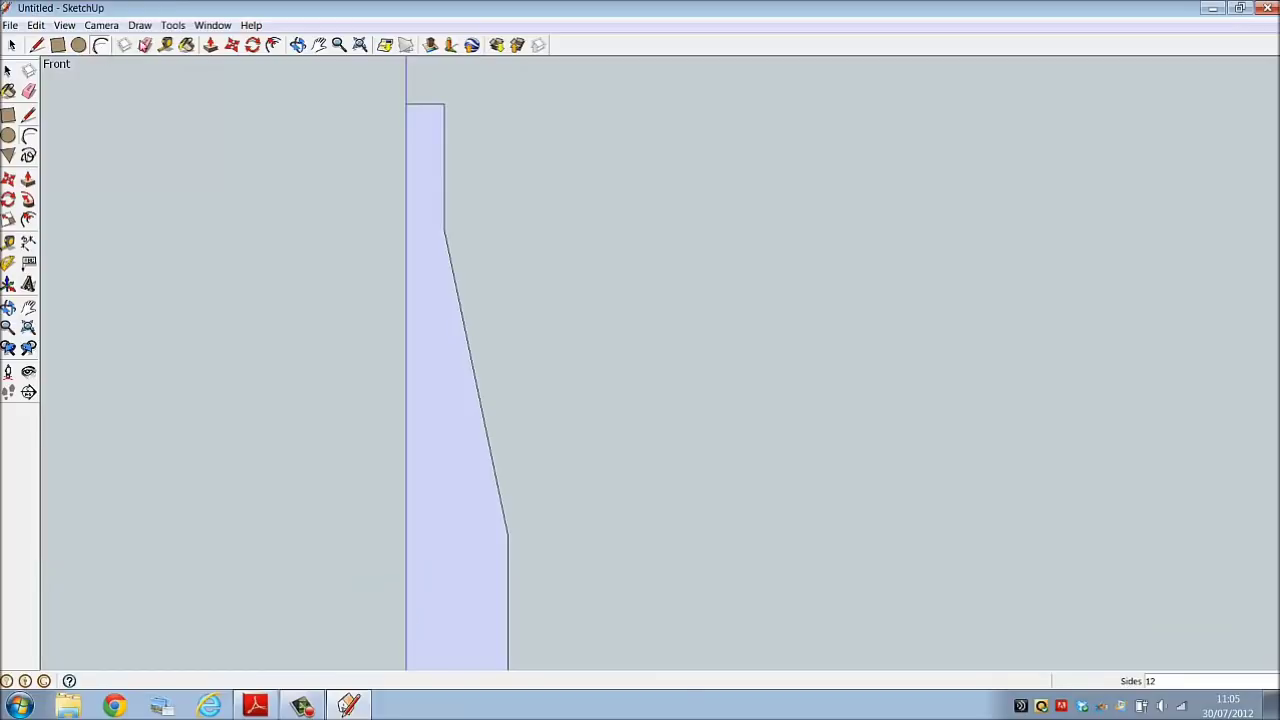
pyautogui.click(445, 229)
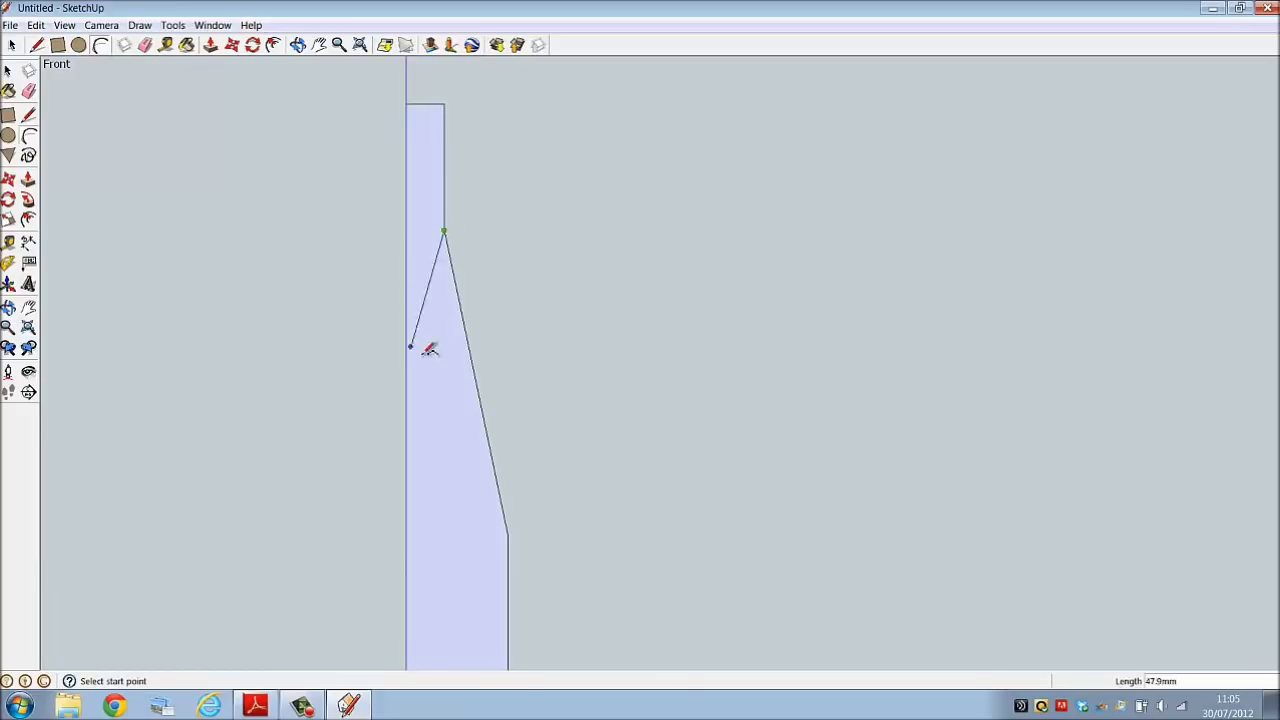
pyautogui.click(477, 379)
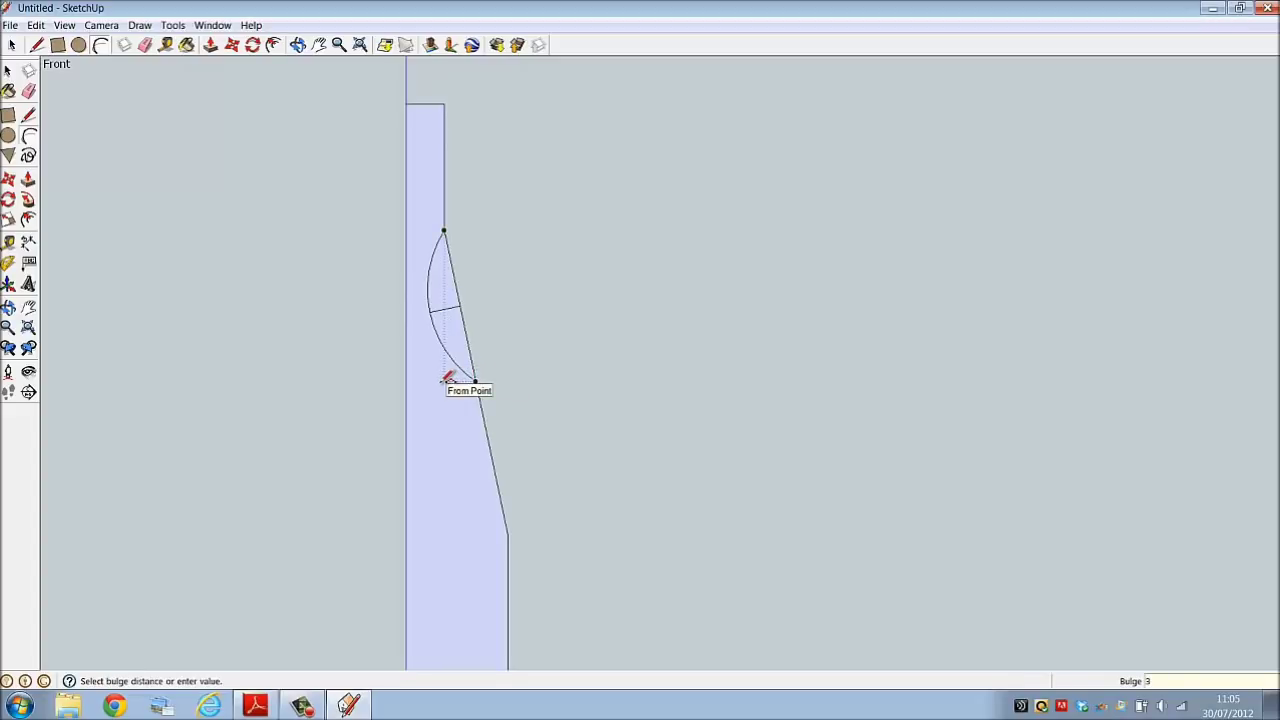
pyautogui.press('Return')
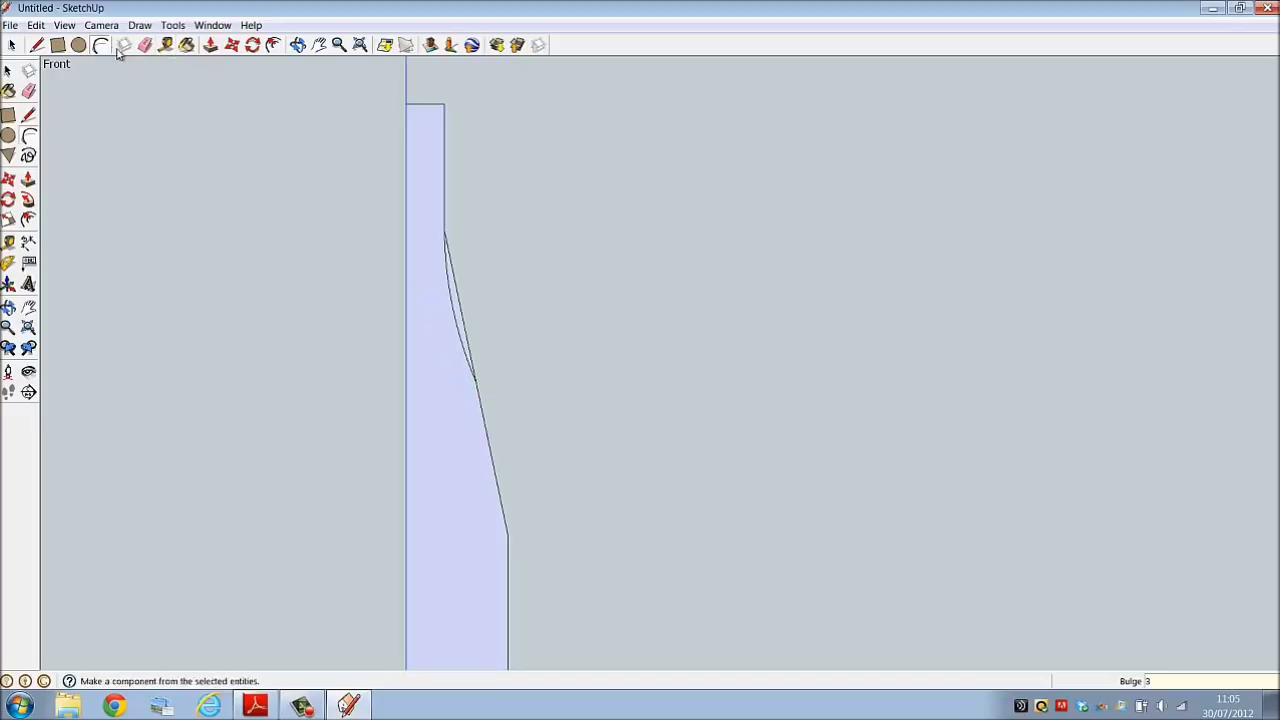
pyautogui.click(475, 380)
pyautogui.click(509, 530)
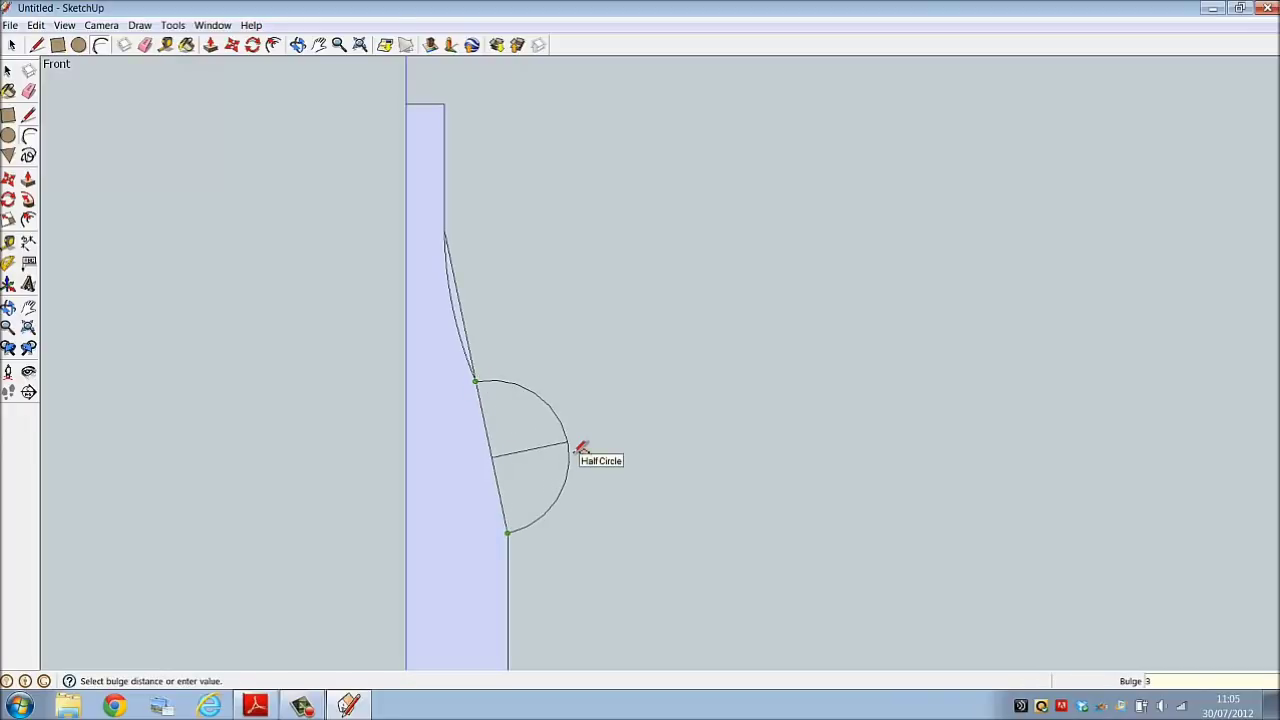
pyautogui.press('Return')
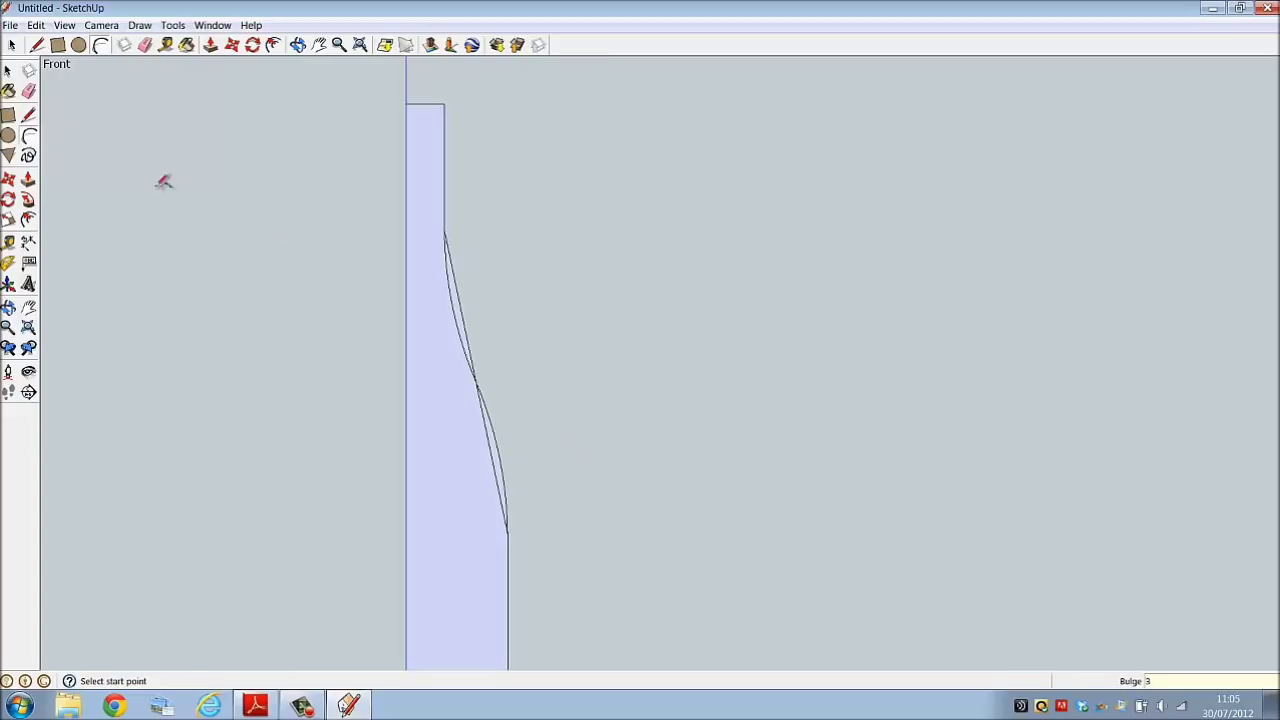
pyautogui.click(29, 91)
pyautogui.scroll(2, 500, 306)
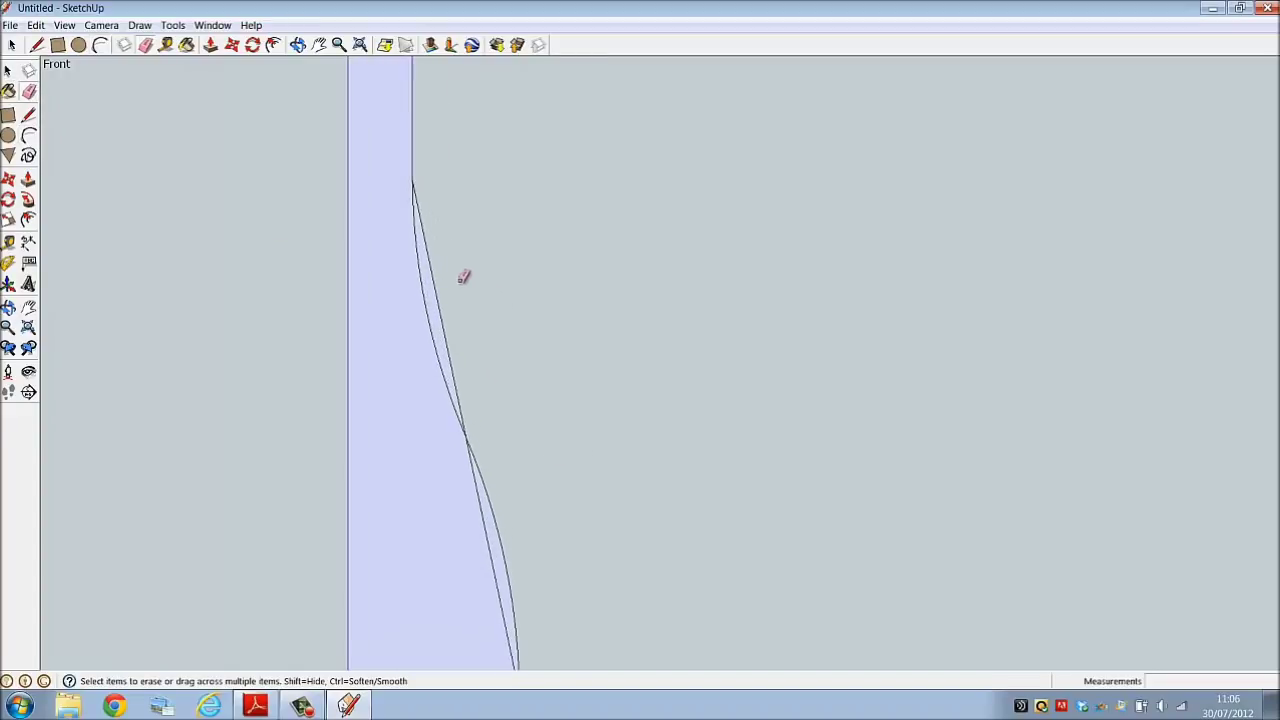
pyautogui.click(437, 294)
pyautogui.click(486, 546)
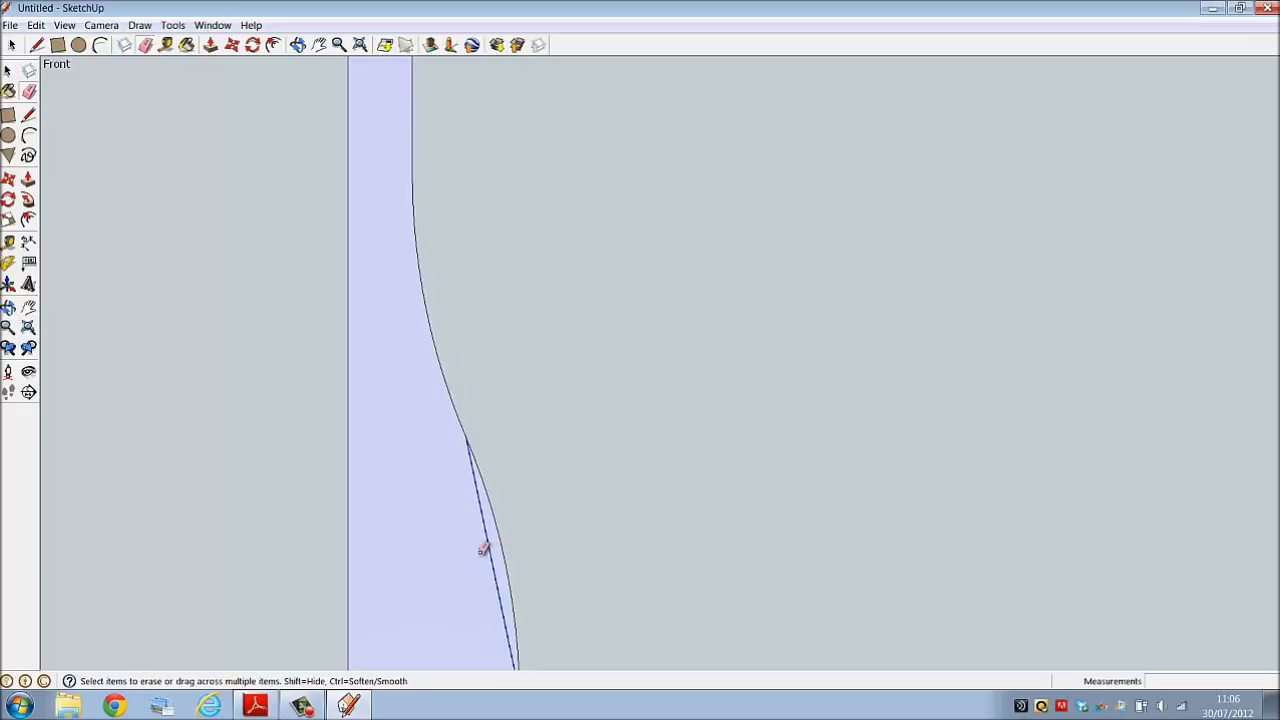
pyautogui.scroll(-3, 464, 351)
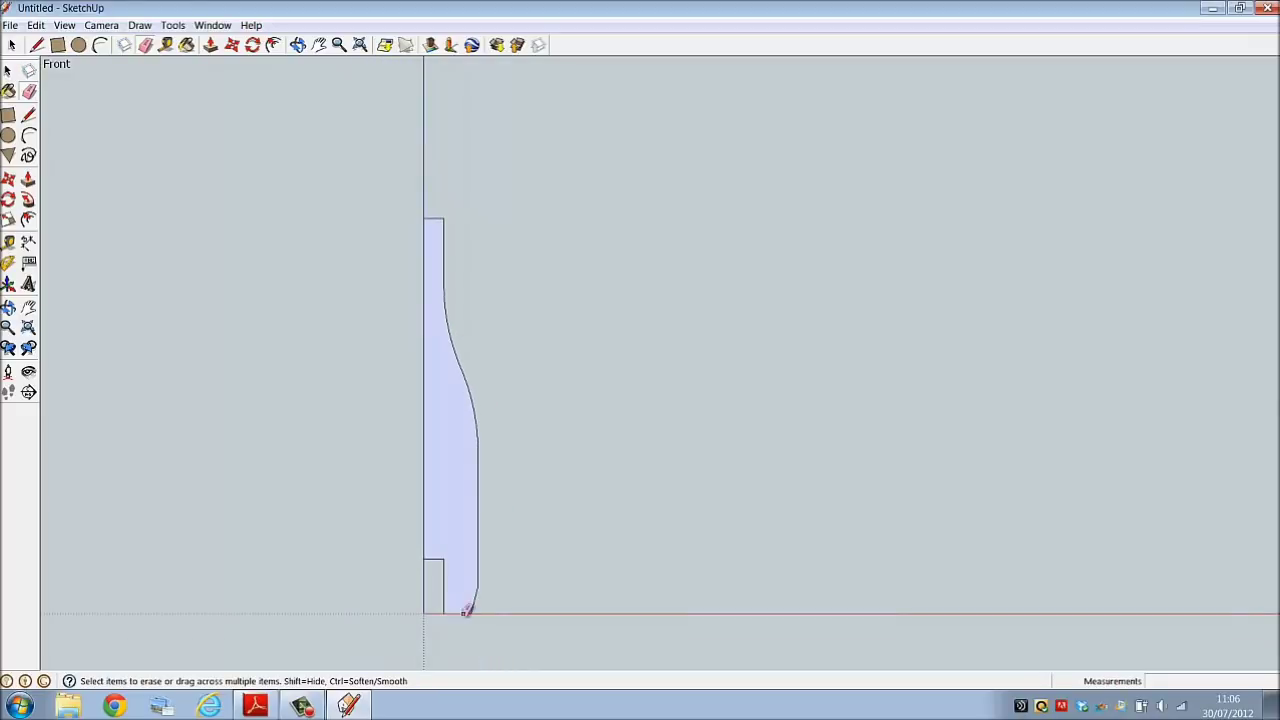
pyautogui.scroll(1, 463, 606)
pyautogui.scroll(1, 458, 623)
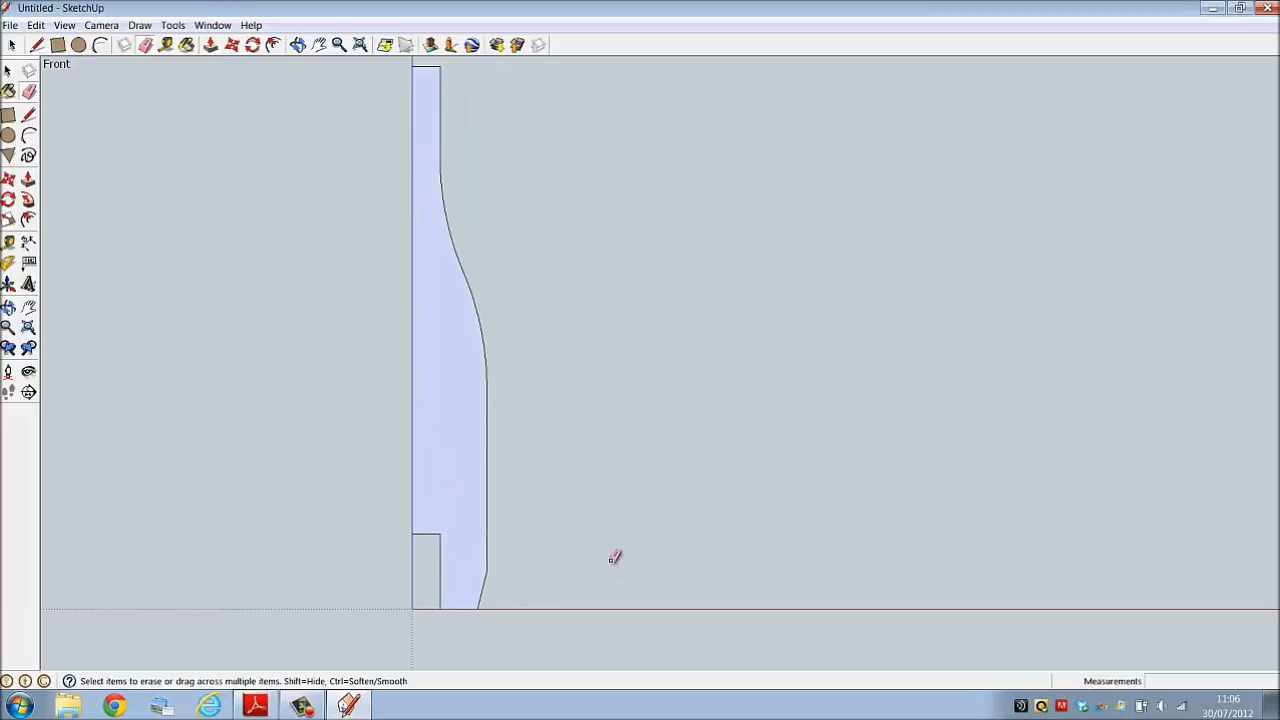
# Replace the lower slanted edge with a bulge-1 arc and erase the straight line
pyautogui.scroll(5, 474, 614)
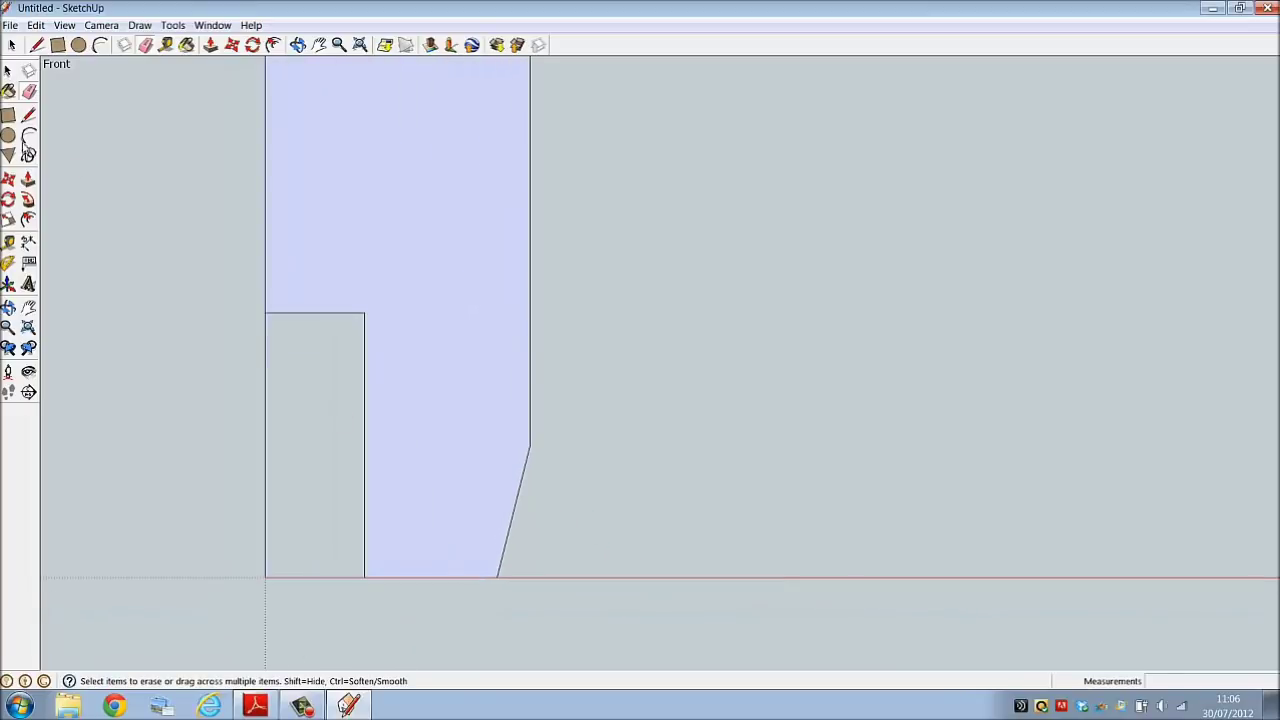
pyautogui.click(40, 46)
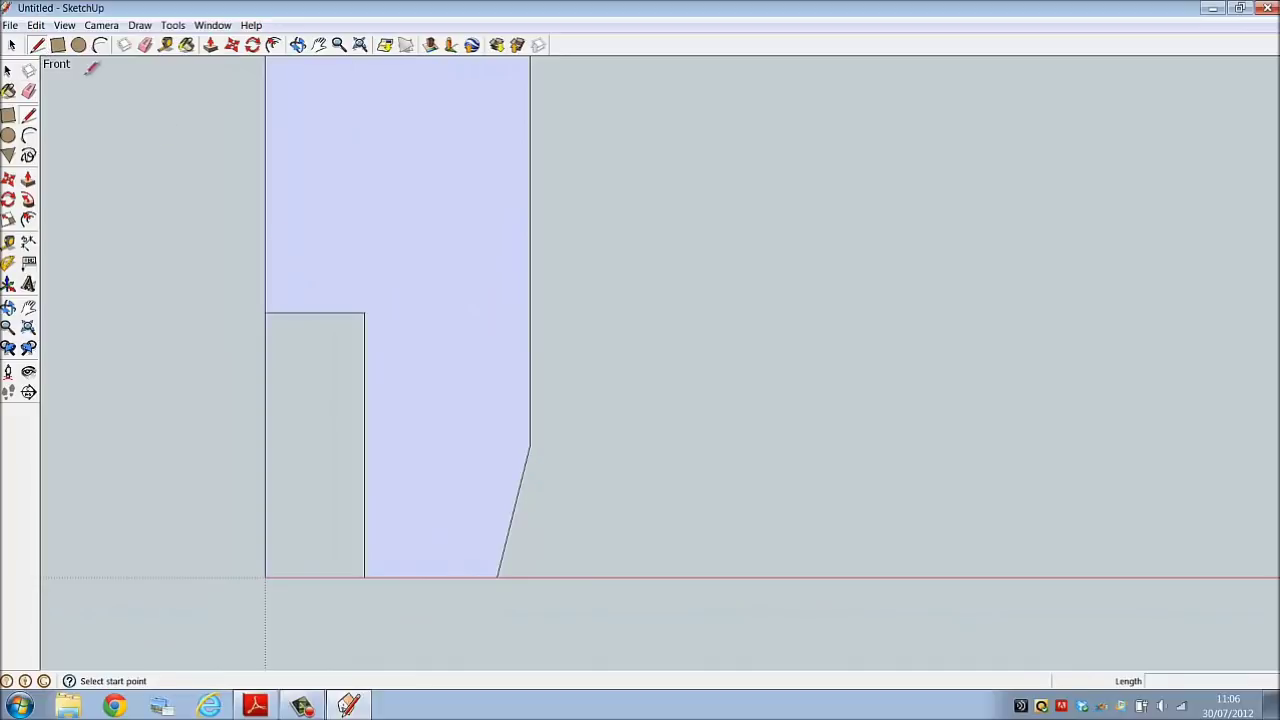
pyautogui.click(100, 45)
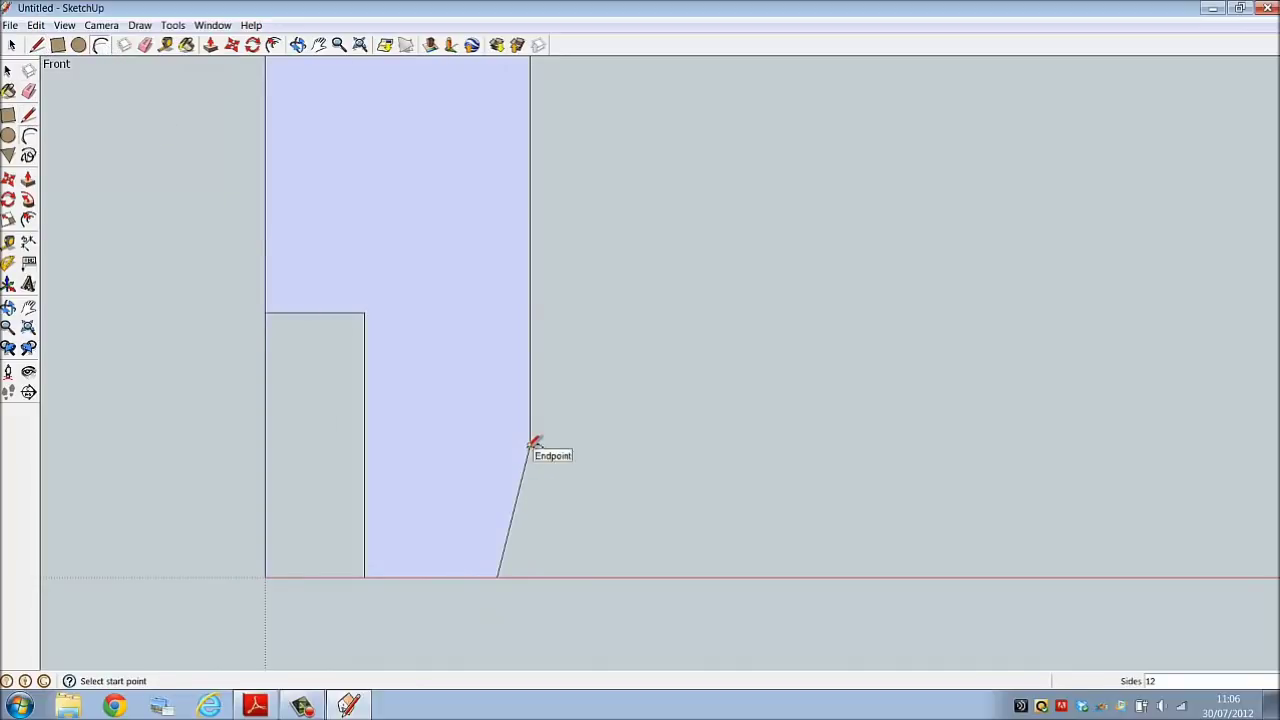
pyautogui.click(530, 445)
pyautogui.click(498, 577)
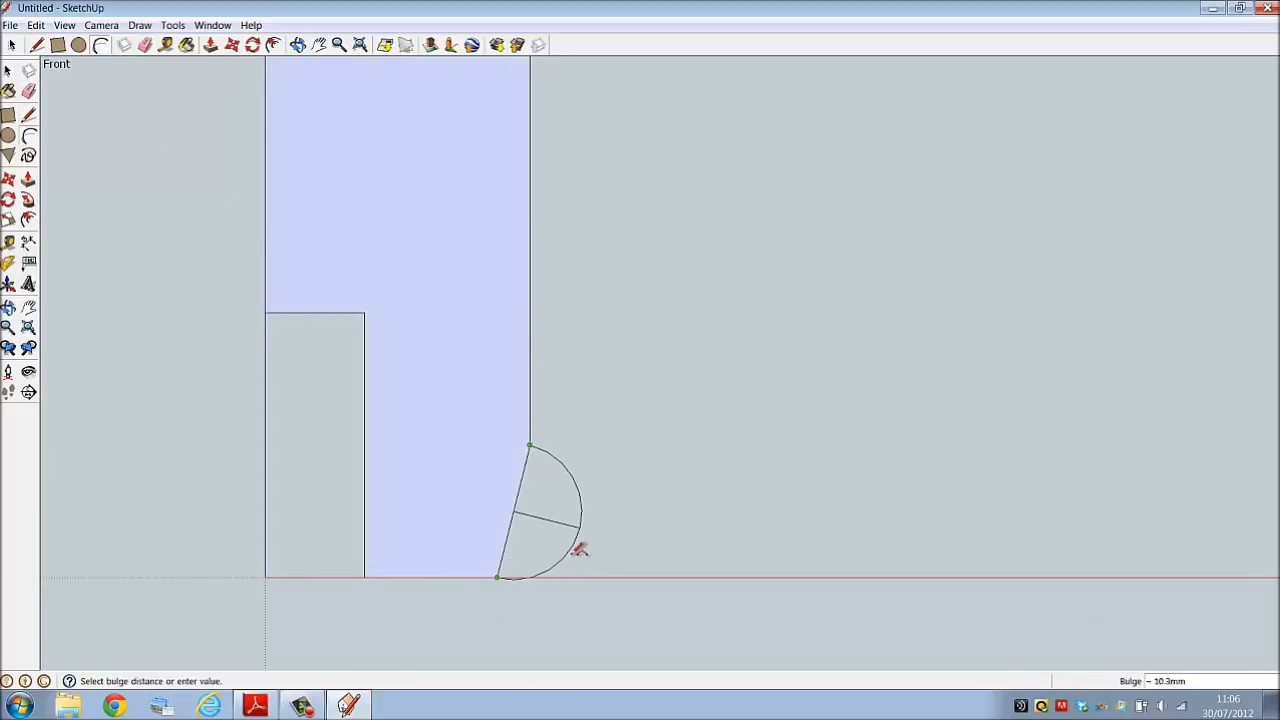
pyautogui.press('Return')
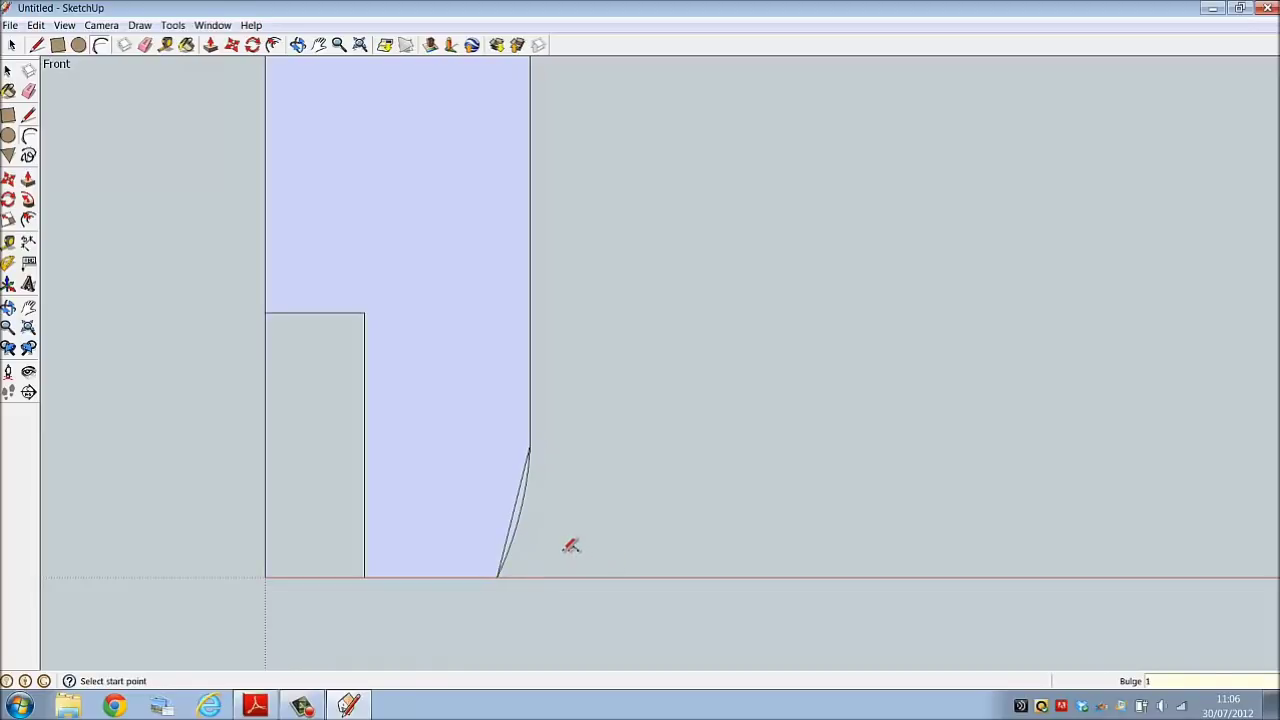
pyautogui.click(28, 91)
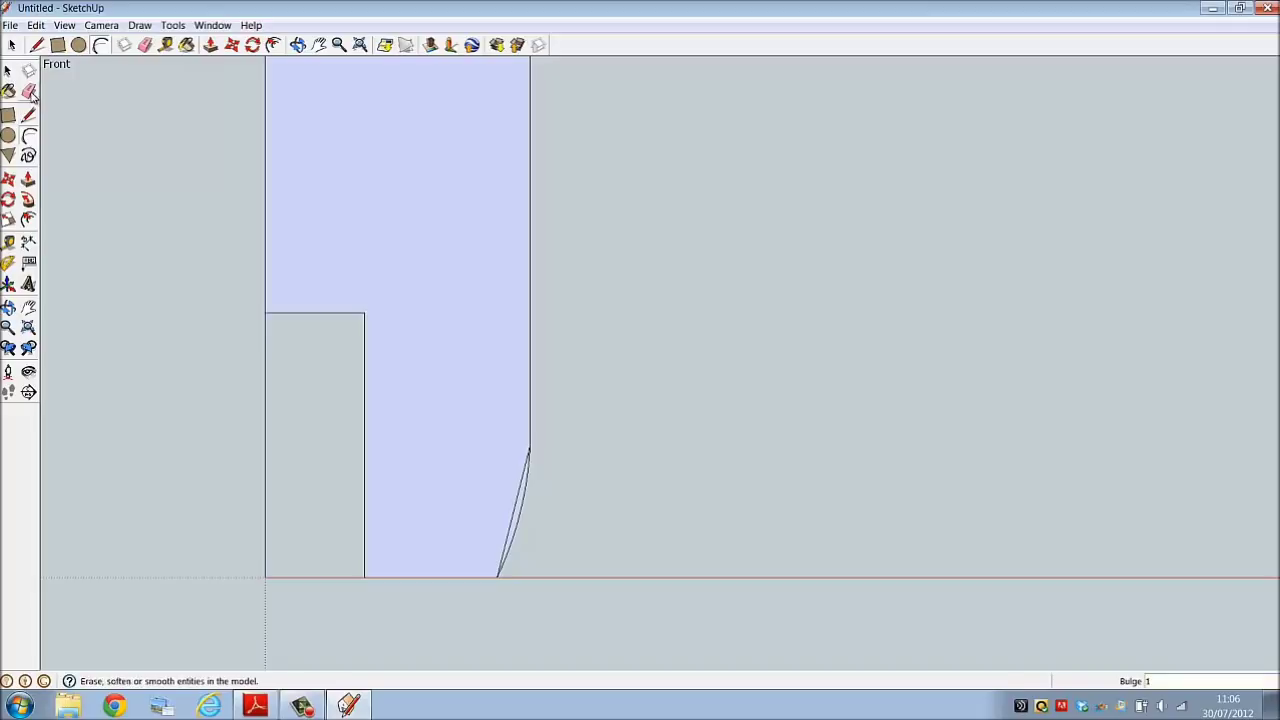
pyautogui.click(517, 509)
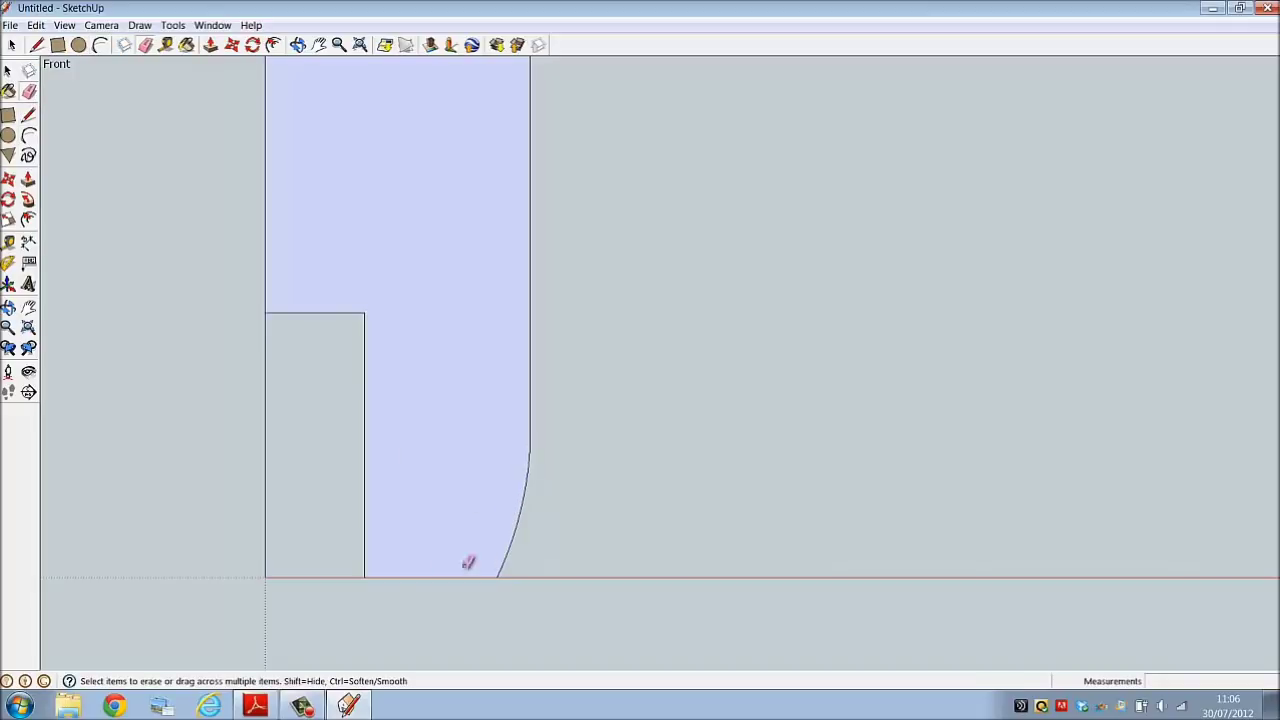
# Draw a slanted line across the base notch and erase the notch's old right and corner edges
pyautogui.click(37, 45)
pyautogui.click(364, 575)
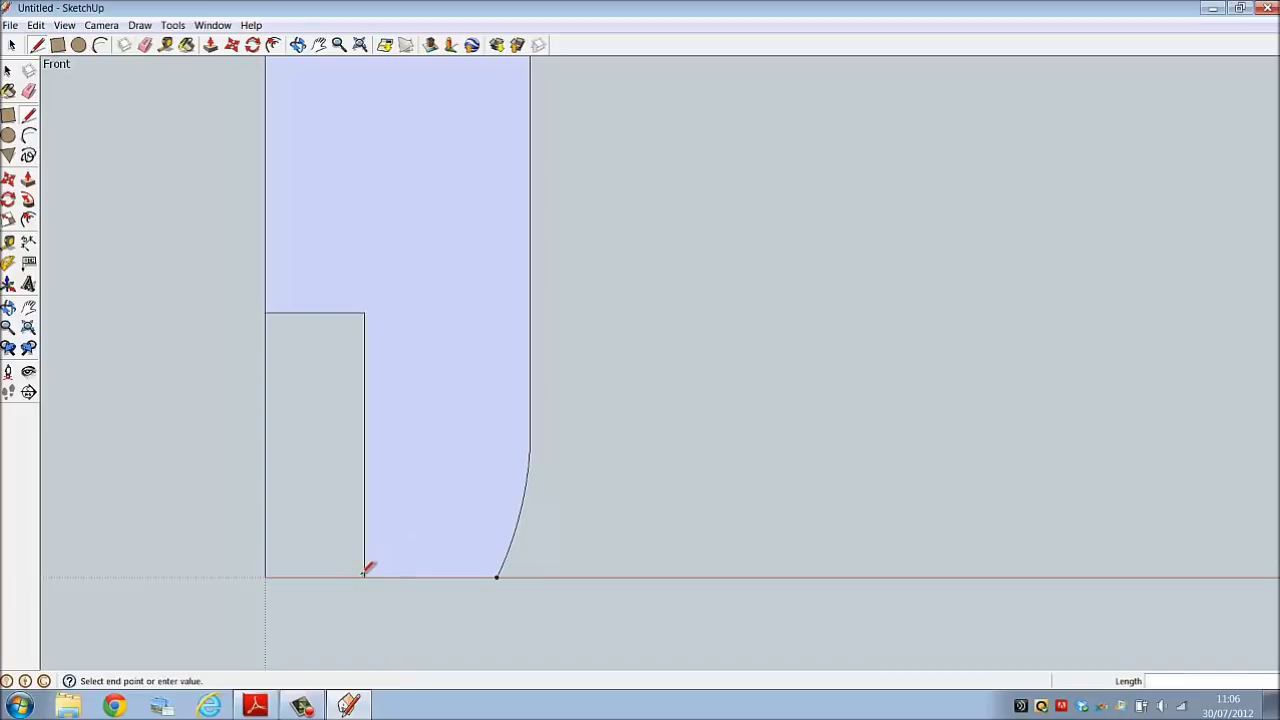
pyautogui.click(365, 572)
pyautogui.click(364, 575)
pyautogui.click(317, 312)
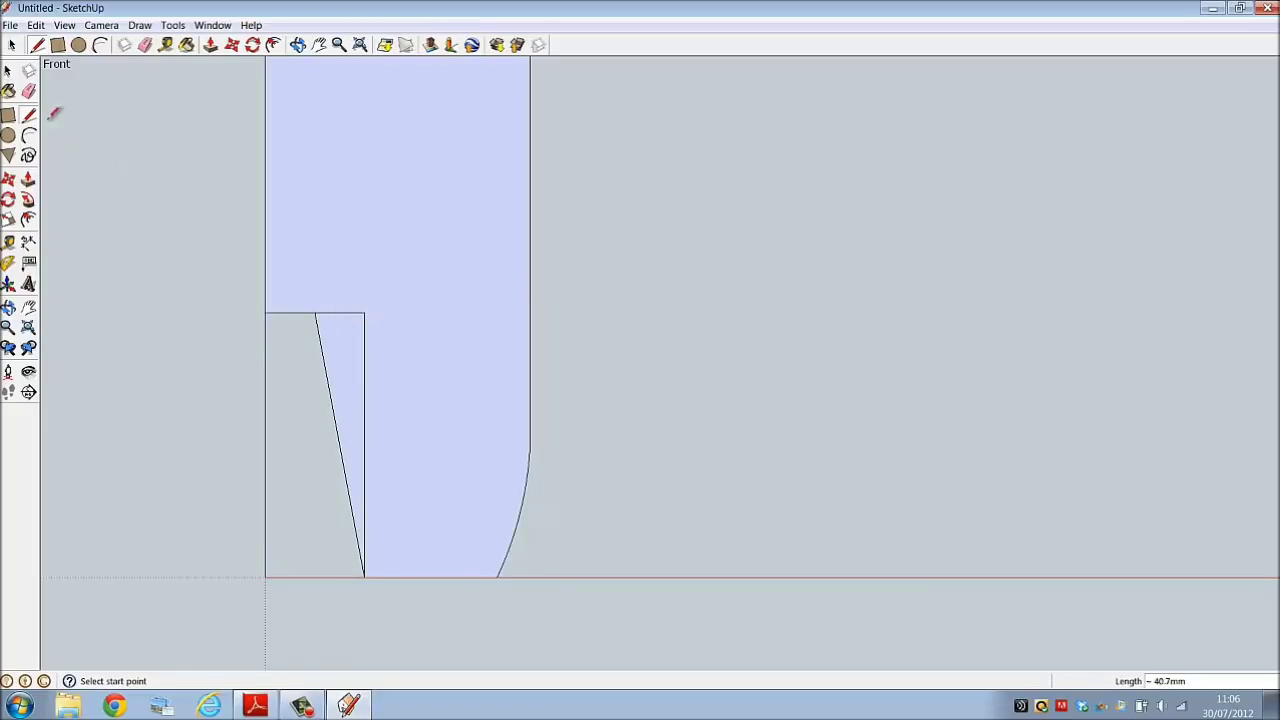
pyautogui.click(145, 44)
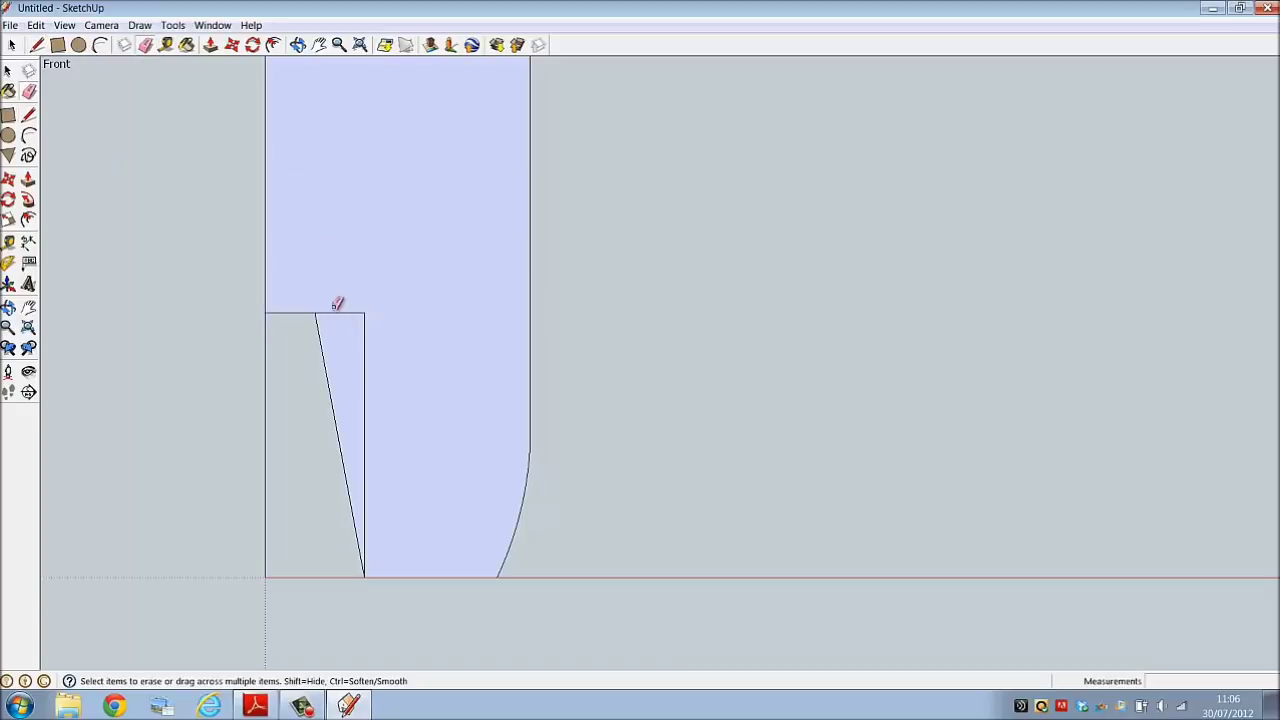
pyautogui.moveTo(337, 302); pyautogui.dragTo(379, 380)
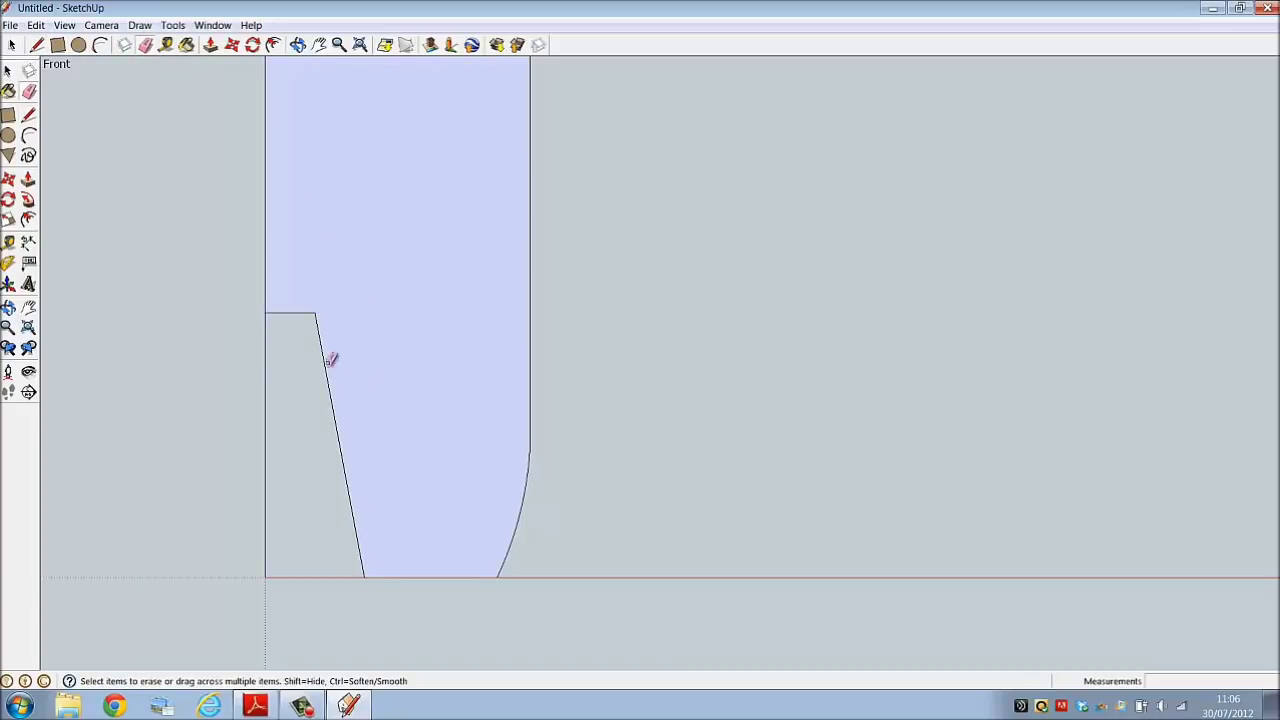
# Replace the slanted edge with a shallow arc and erase the straight line
pyautogui.click(100, 44)
pyautogui.click(365, 576)
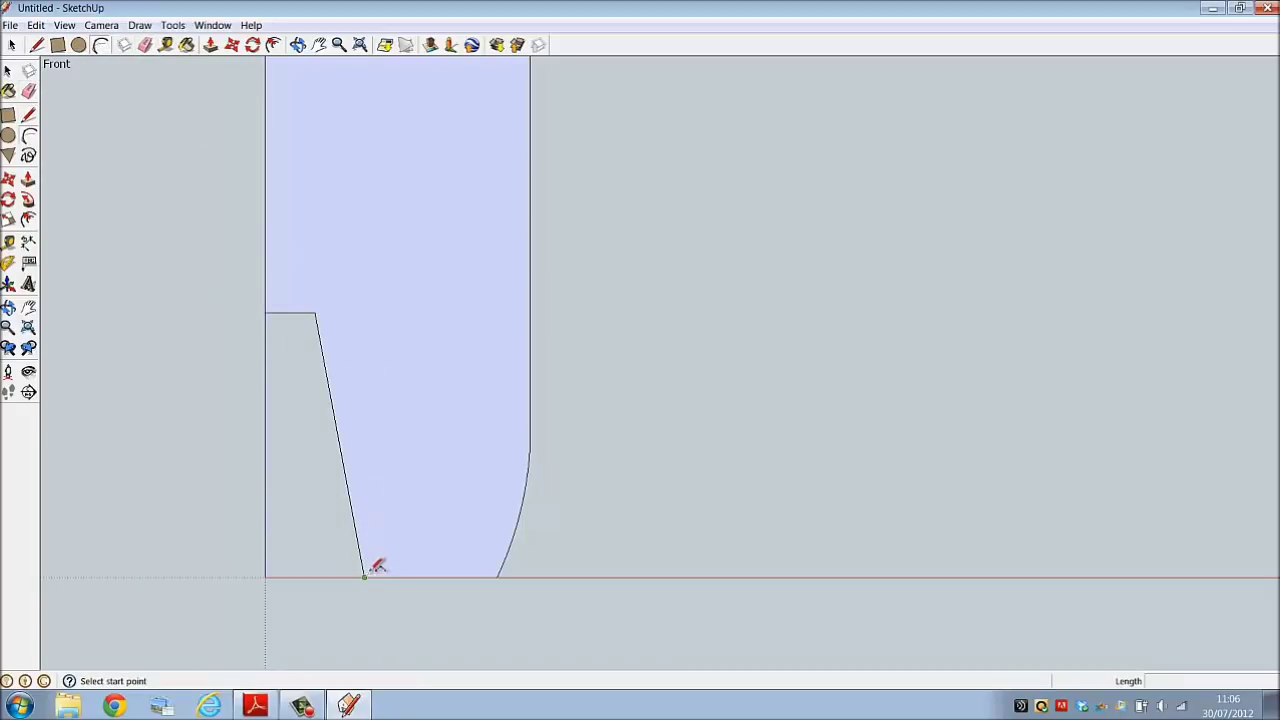
pyautogui.click(315, 313)
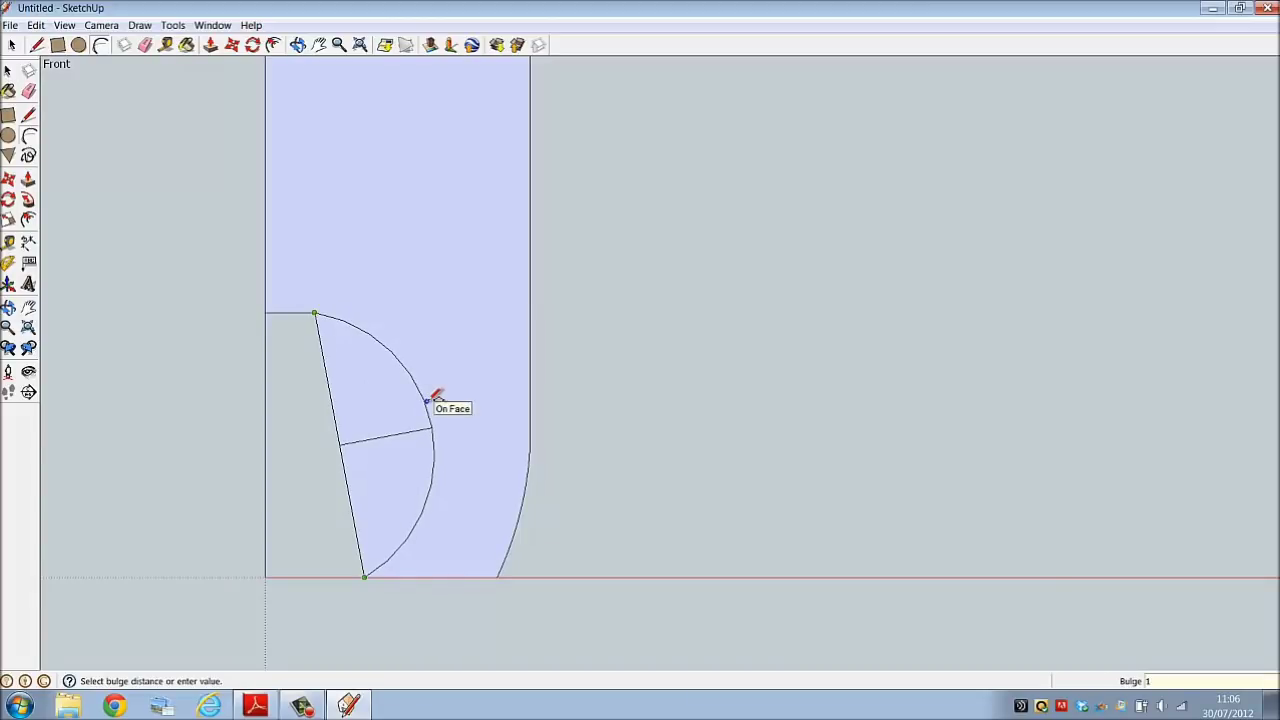
pyautogui.click(437, 396)
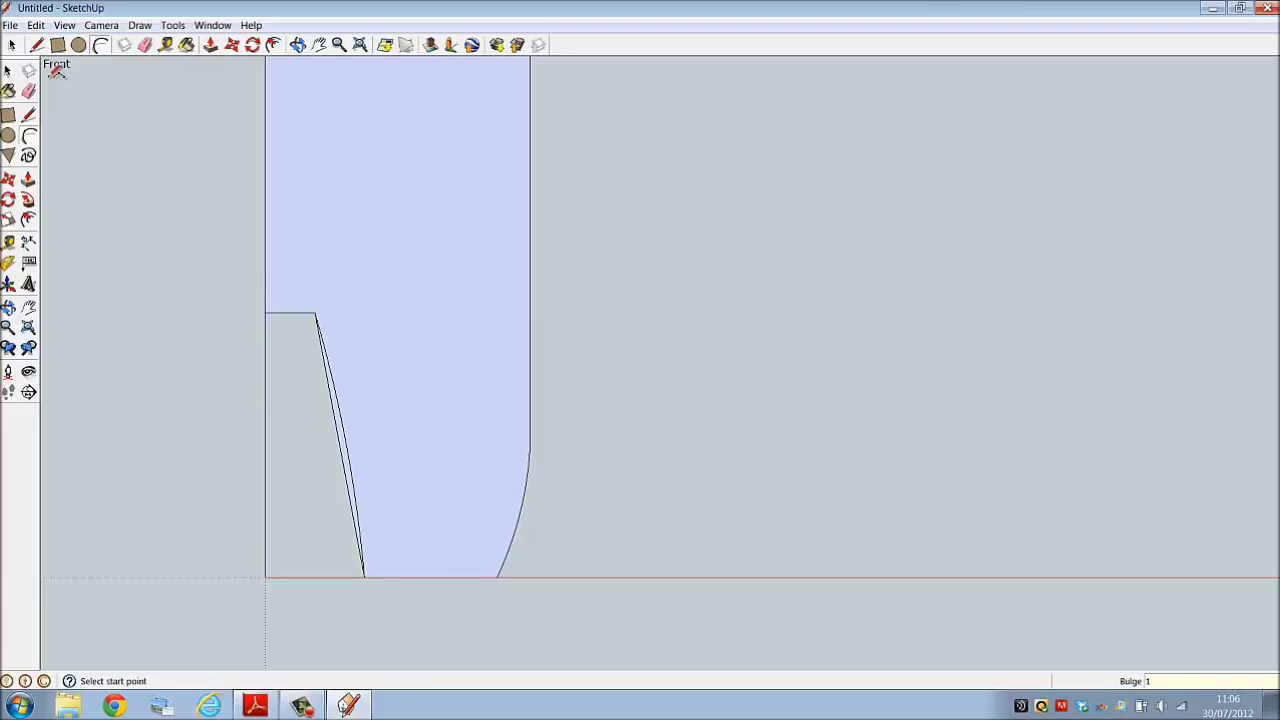
pyautogui.click(145, 45)
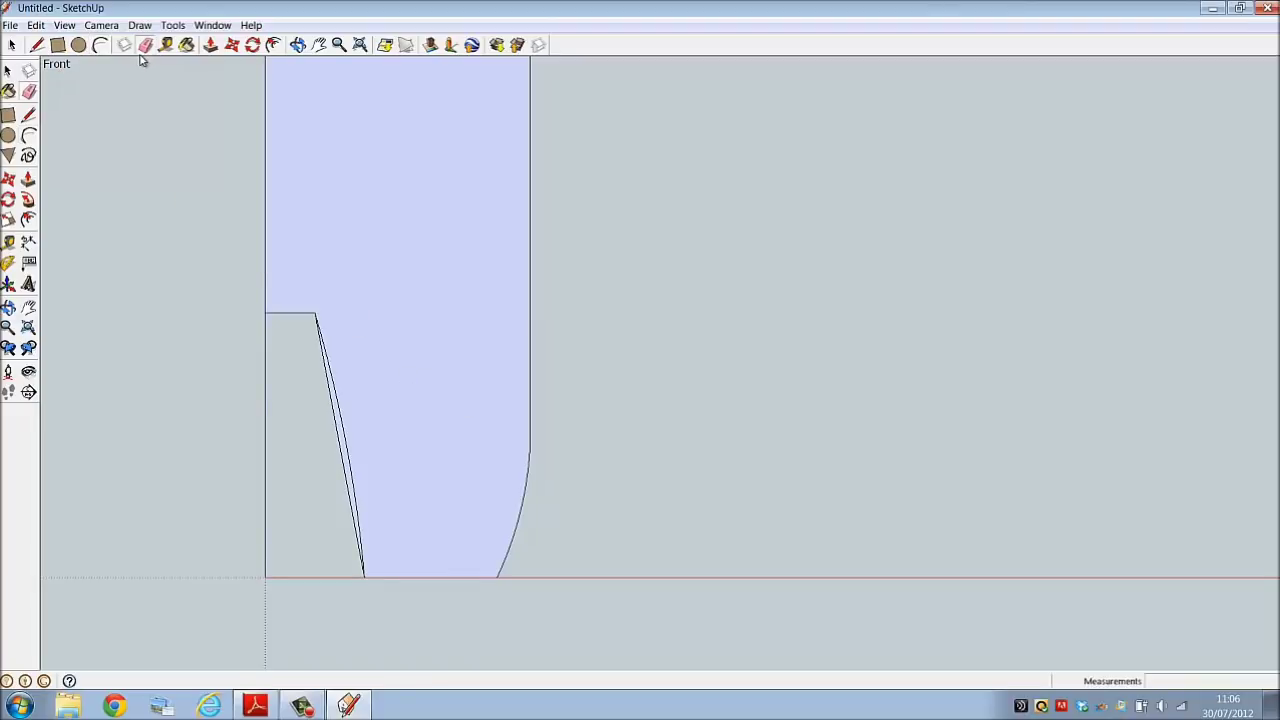
pyautogui.click(339, 410)
pyautogui.scroll(-6, 351, 549)
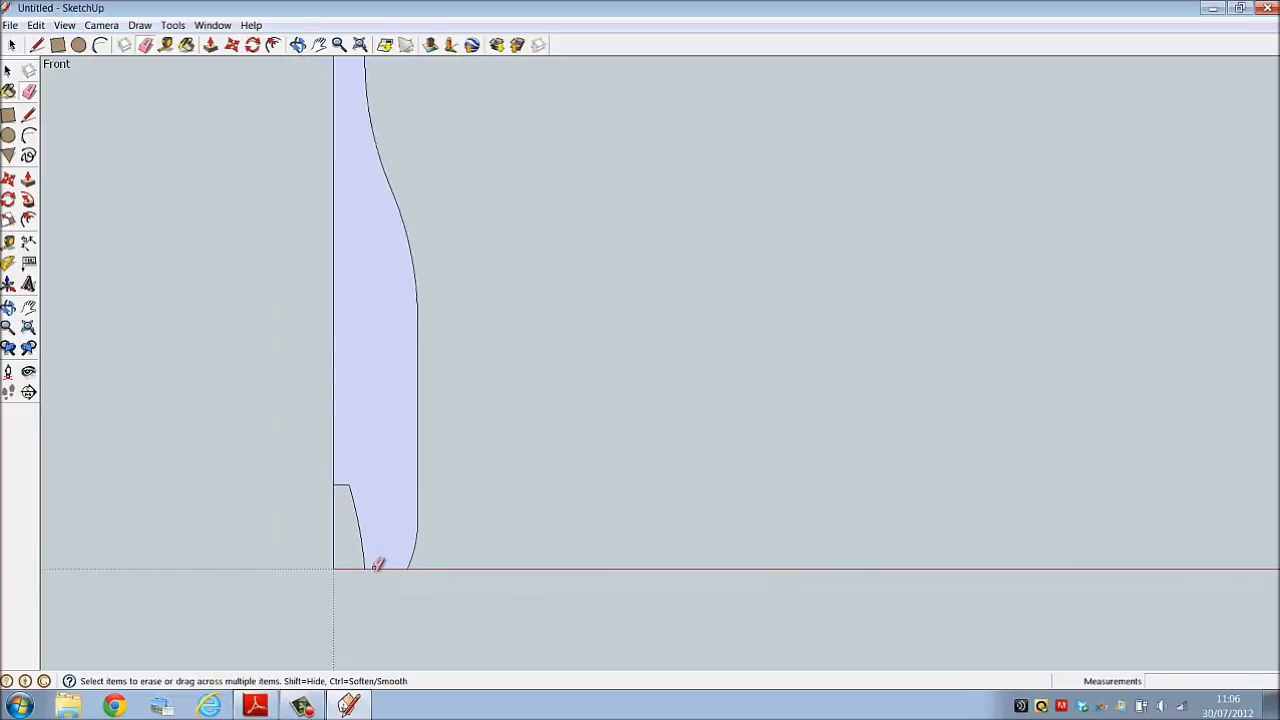
pyautogui.scroll(1, 512, 252)
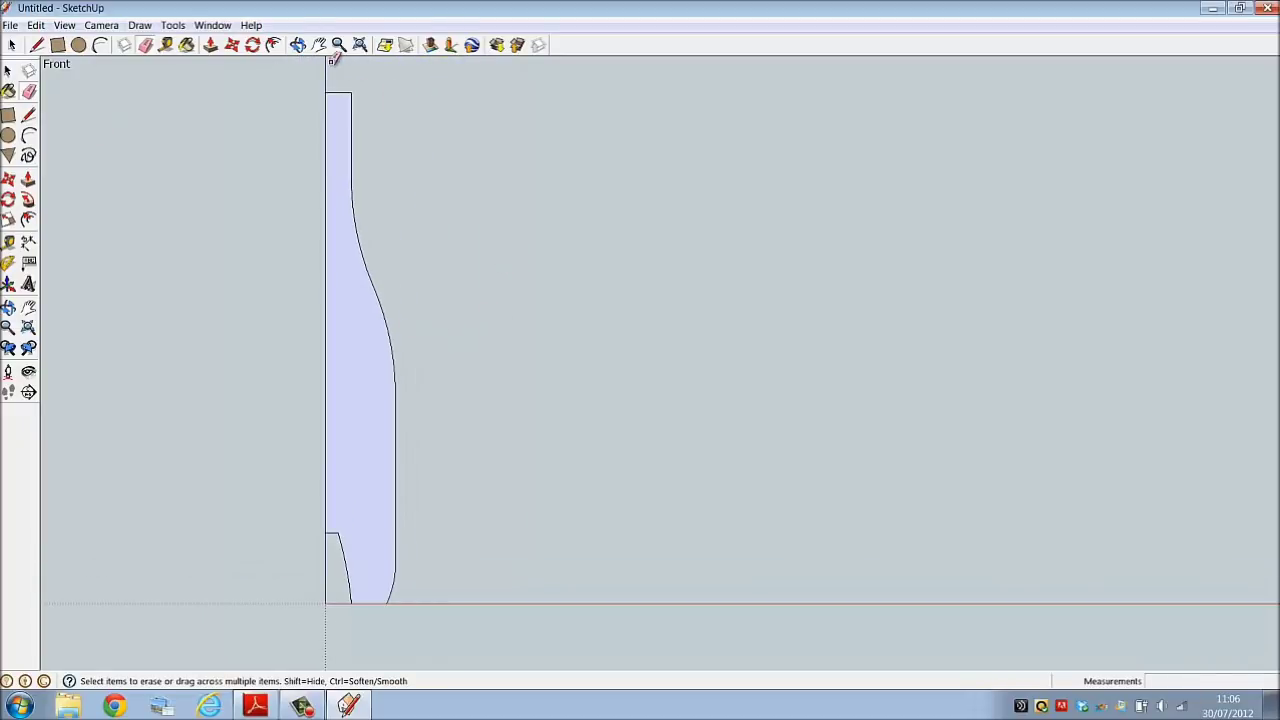
# Offset the profile outline inward by 3 mm, then erase the inner outline's top and left edges
pyautogui.scroll(2, 333, 60)
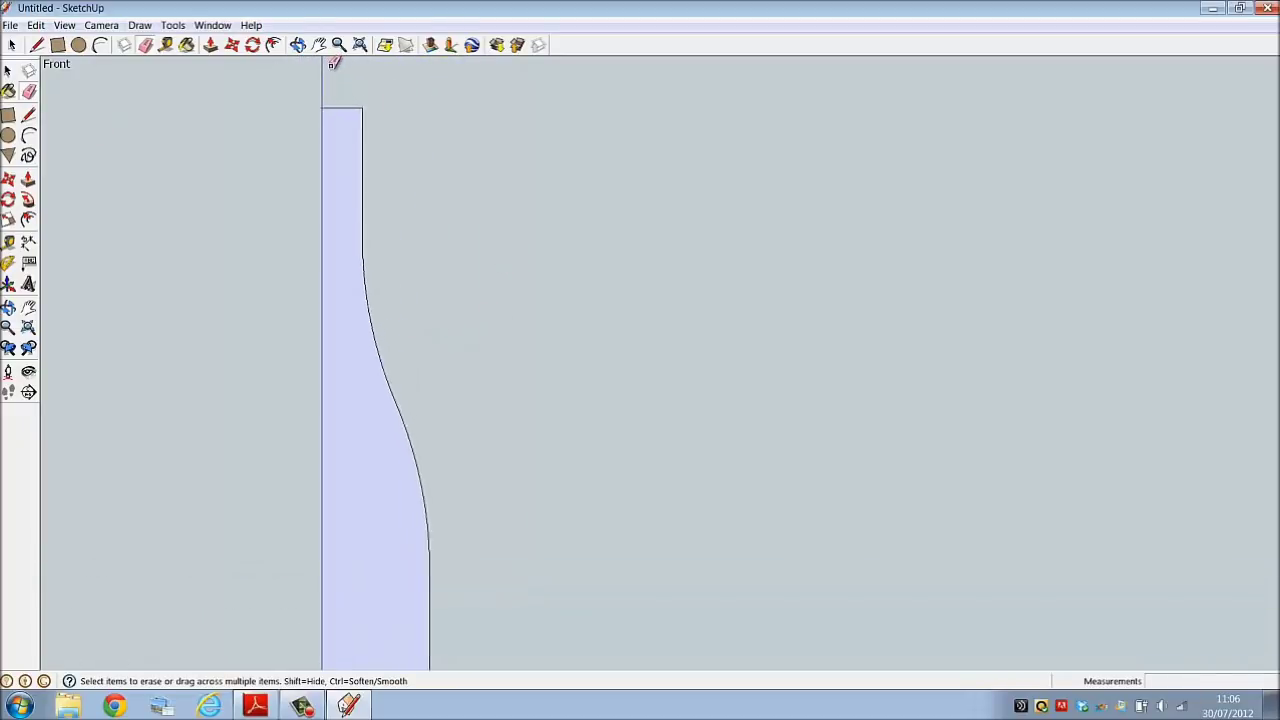
pyautogui.click(274, 46)
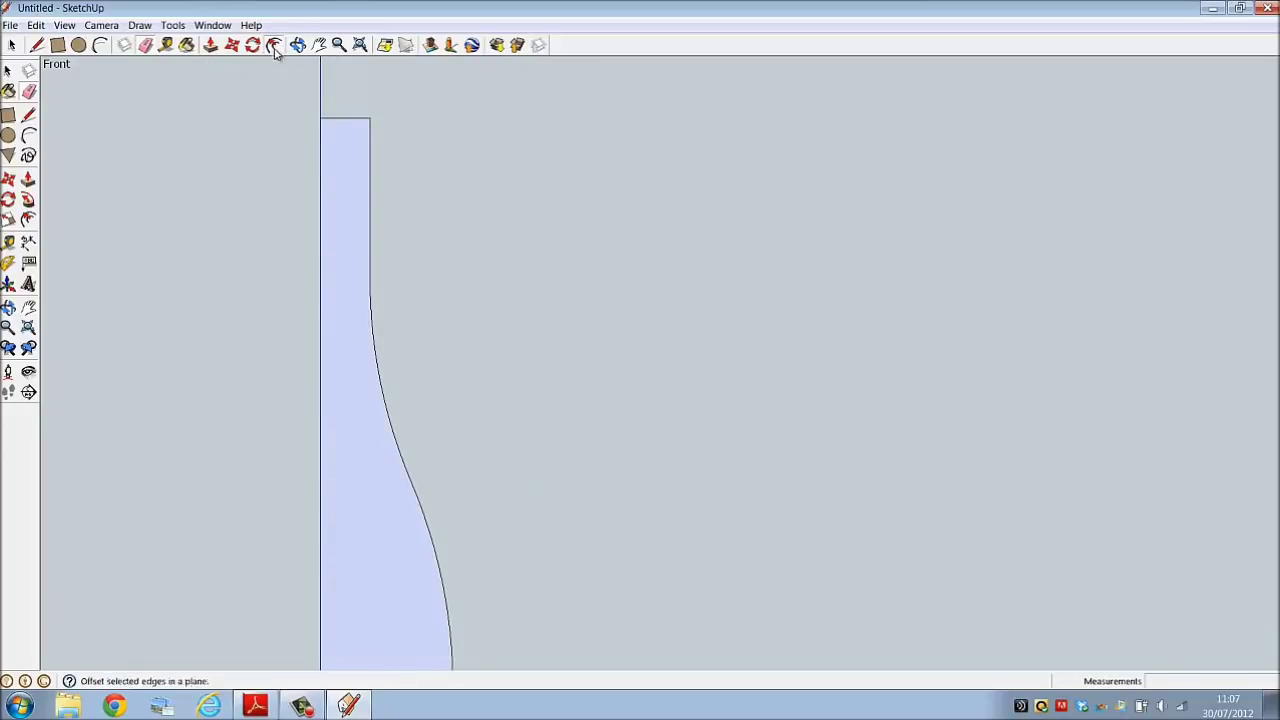
pyautogui.click(367, 243)
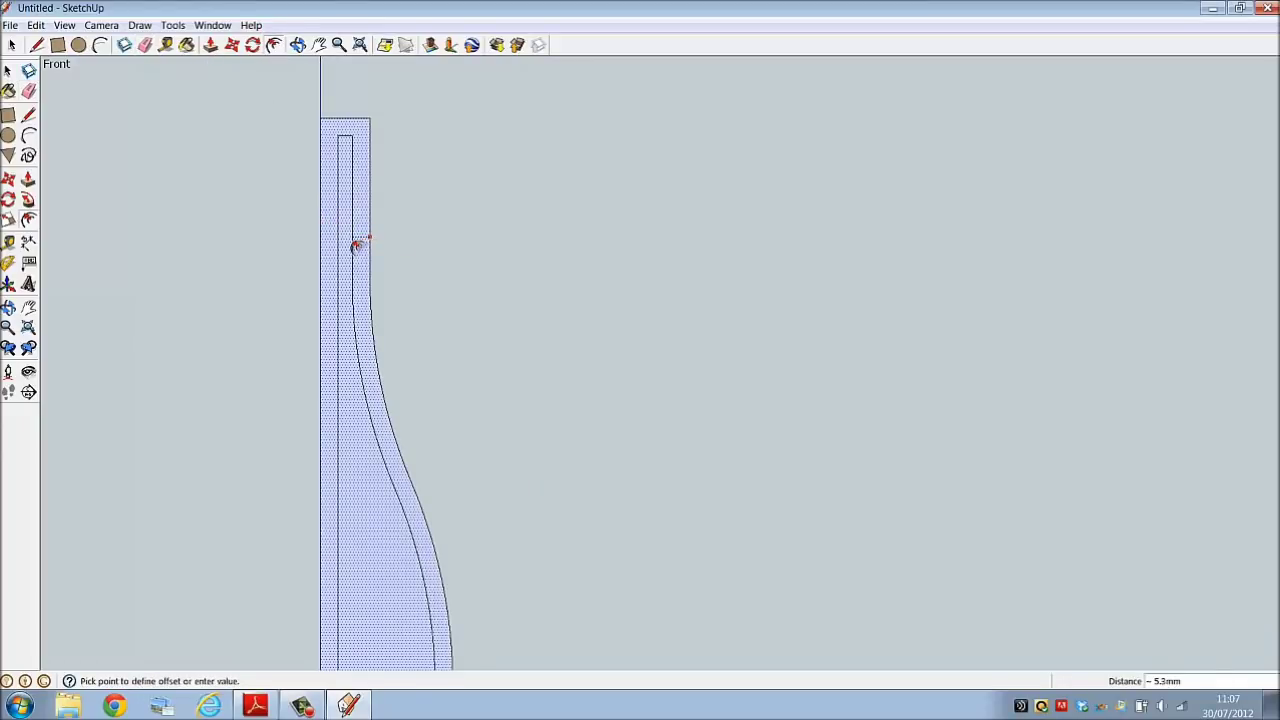
pyautogui.press('Return')
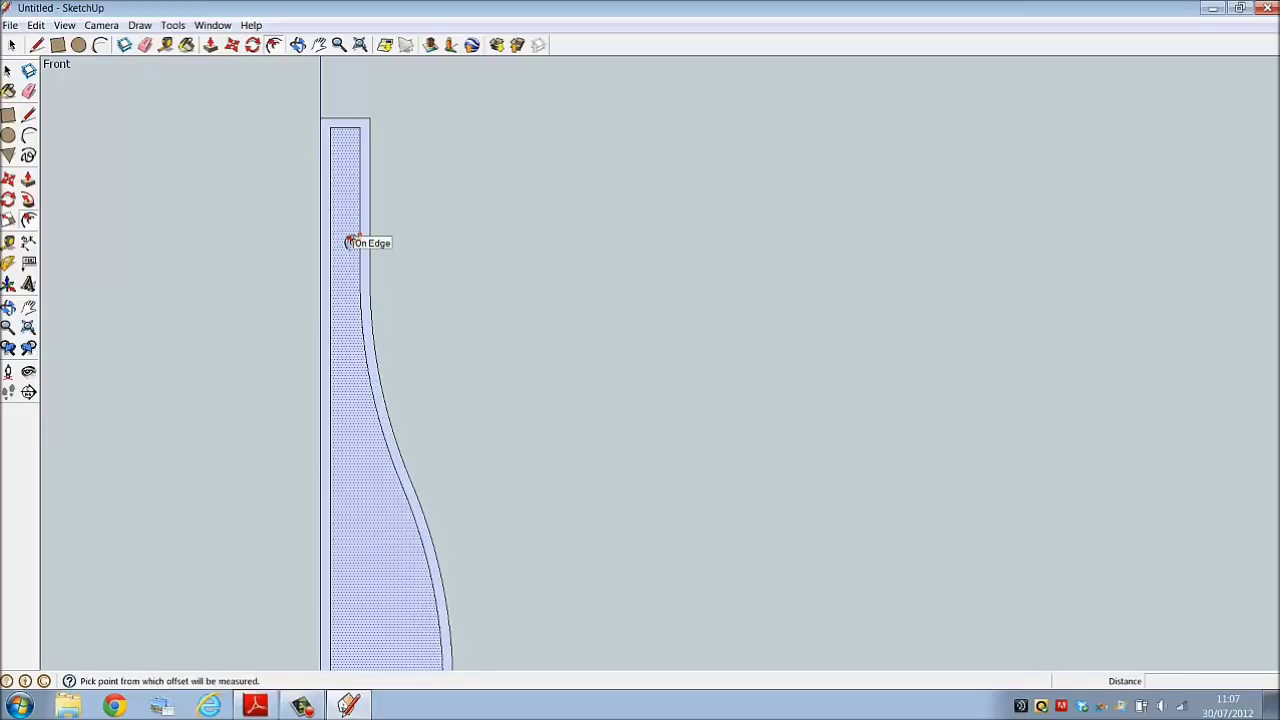
pyautogui.click(145, 45)
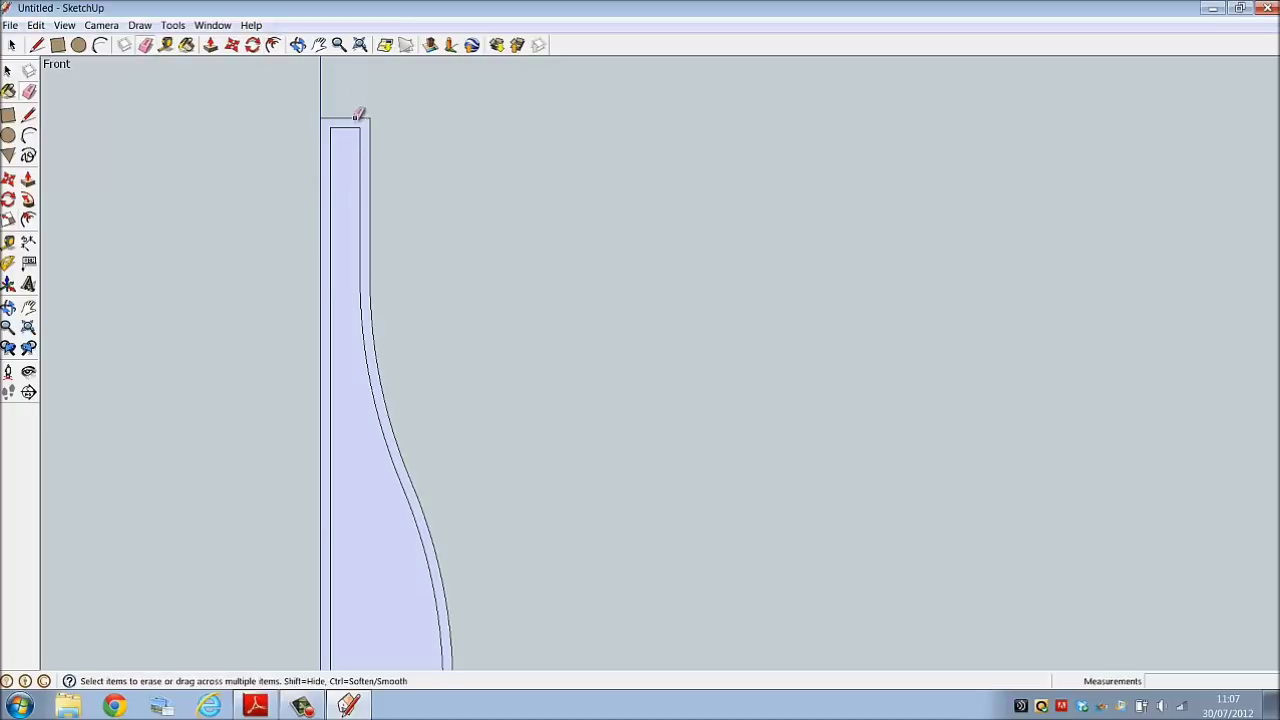
pyautogui.scroll(3, 350, 130)
pyautogui.moveTo(343, 152); pyautogui.dragTo(328, 160)
pyautogui.scroll(-5, 331, 130)
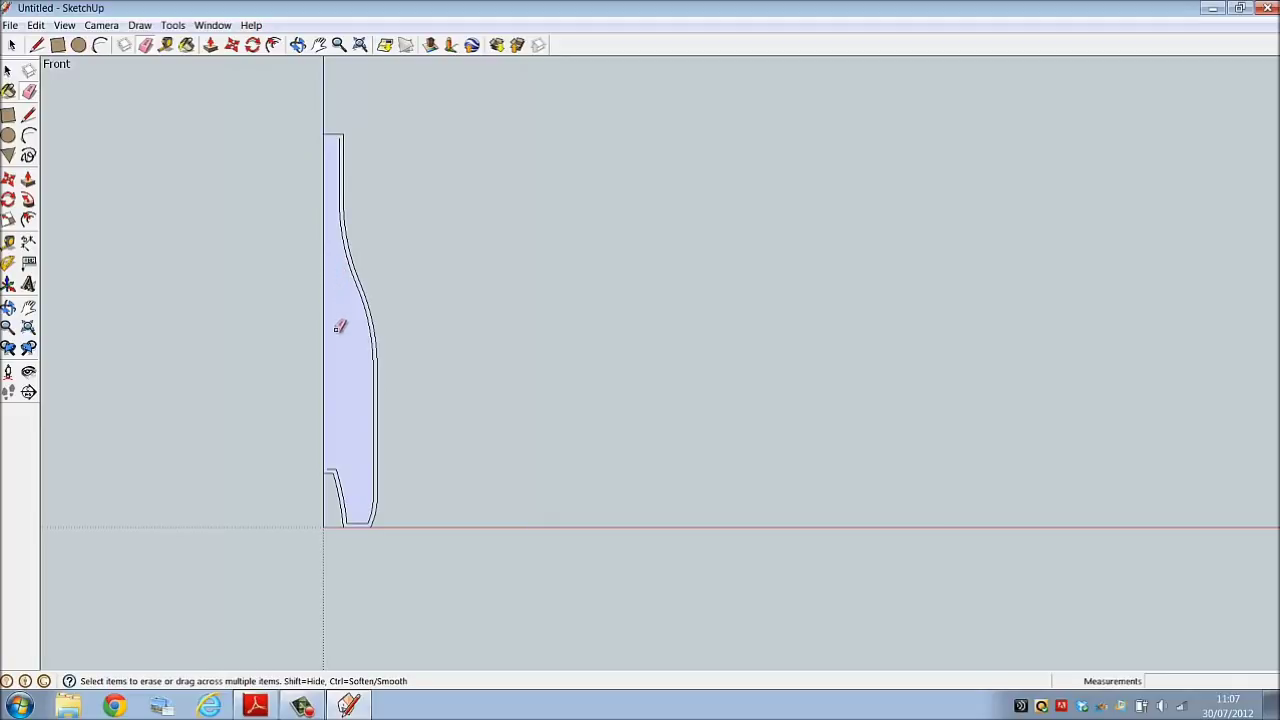
# Draw a line from the inner wall's step corner across to the profile's left edge
pyautogui.scroll(3, 328, 472)
pyautogui.scroll(4, 335, 462)
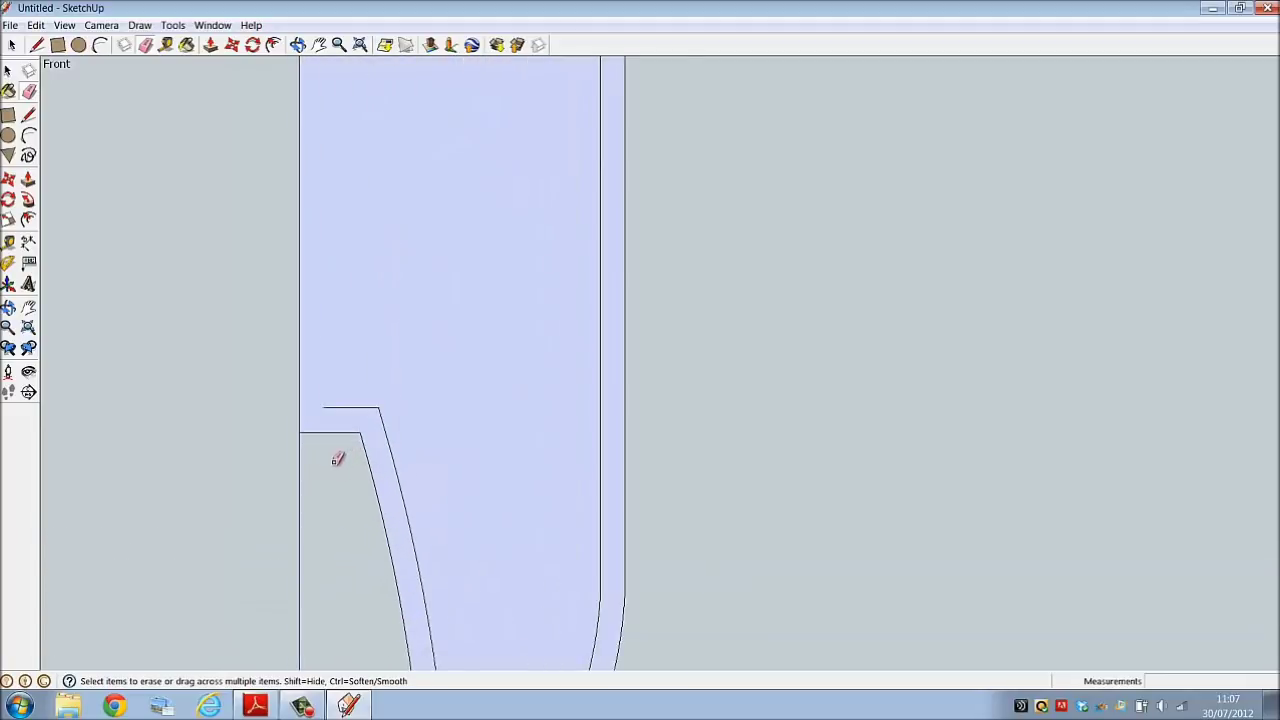
pyautogui.click(37, 46)
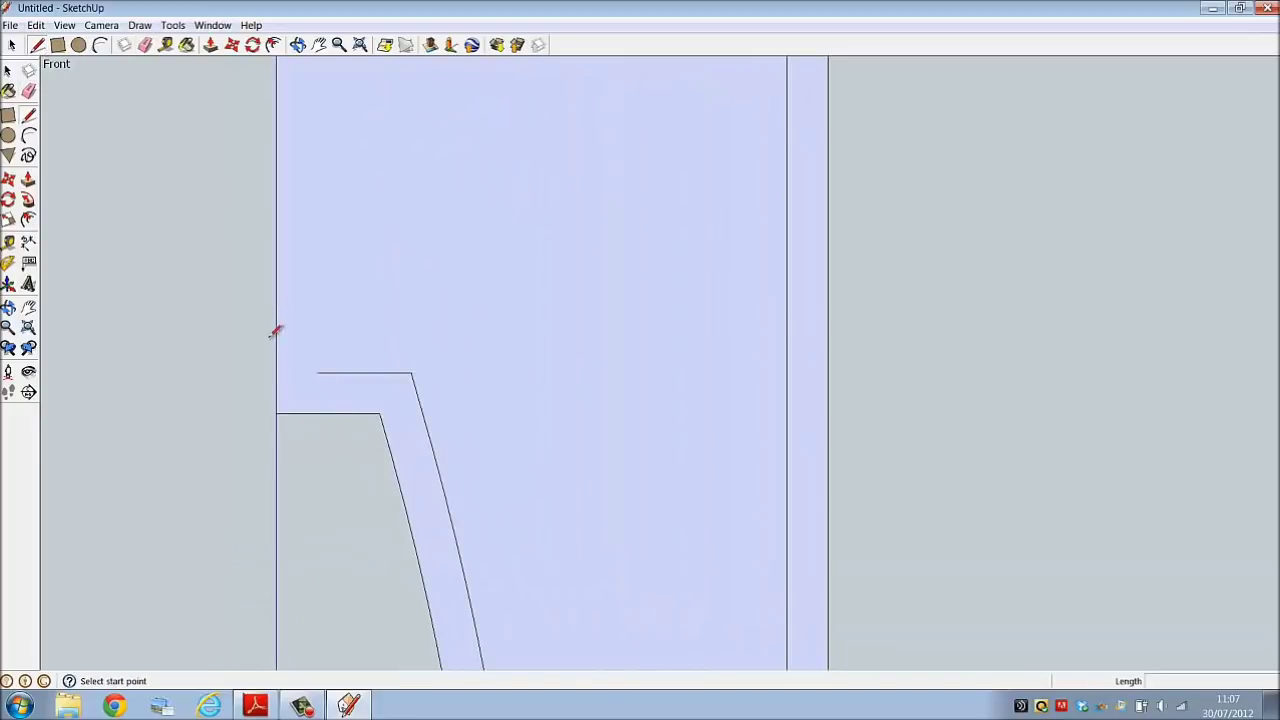
pyautogui.click(317, 372)
pyautogui.click(277, 372)
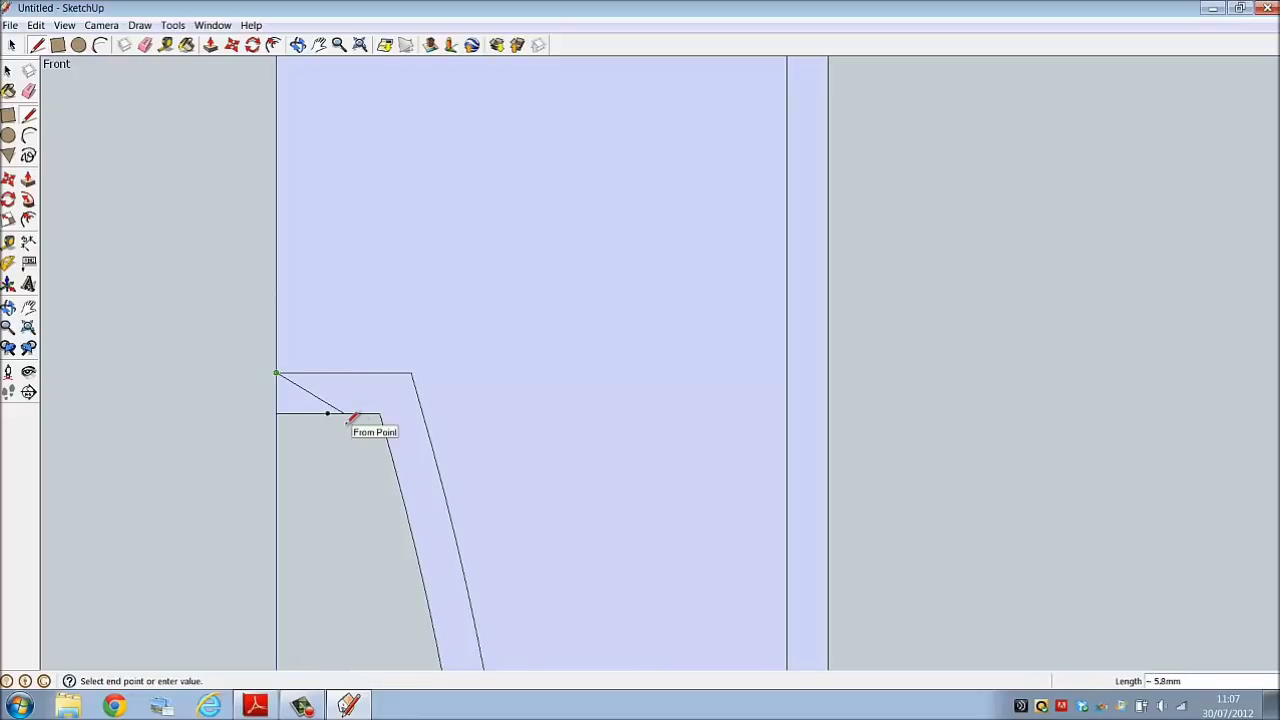
pyautogui.scroll(-2, 346, 436)
pyautogui.scroll(-5, 346, 436)
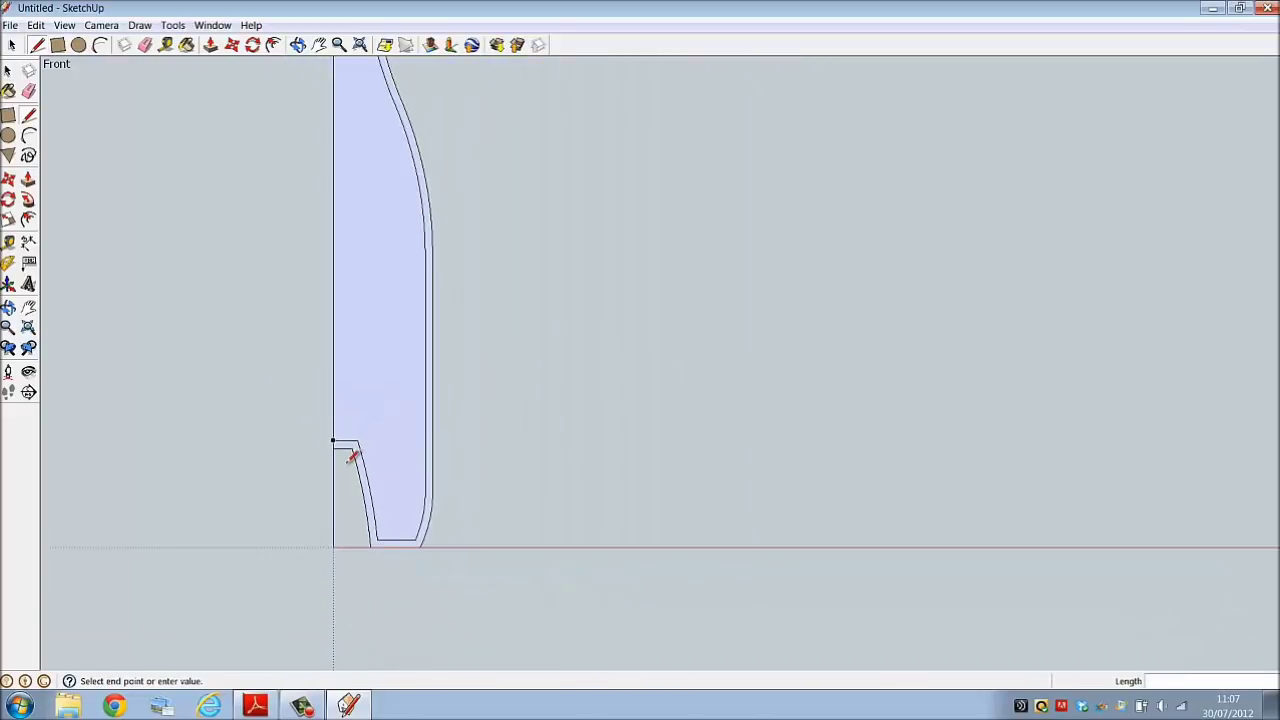
pyautogui.scroll(6, 360, 125)
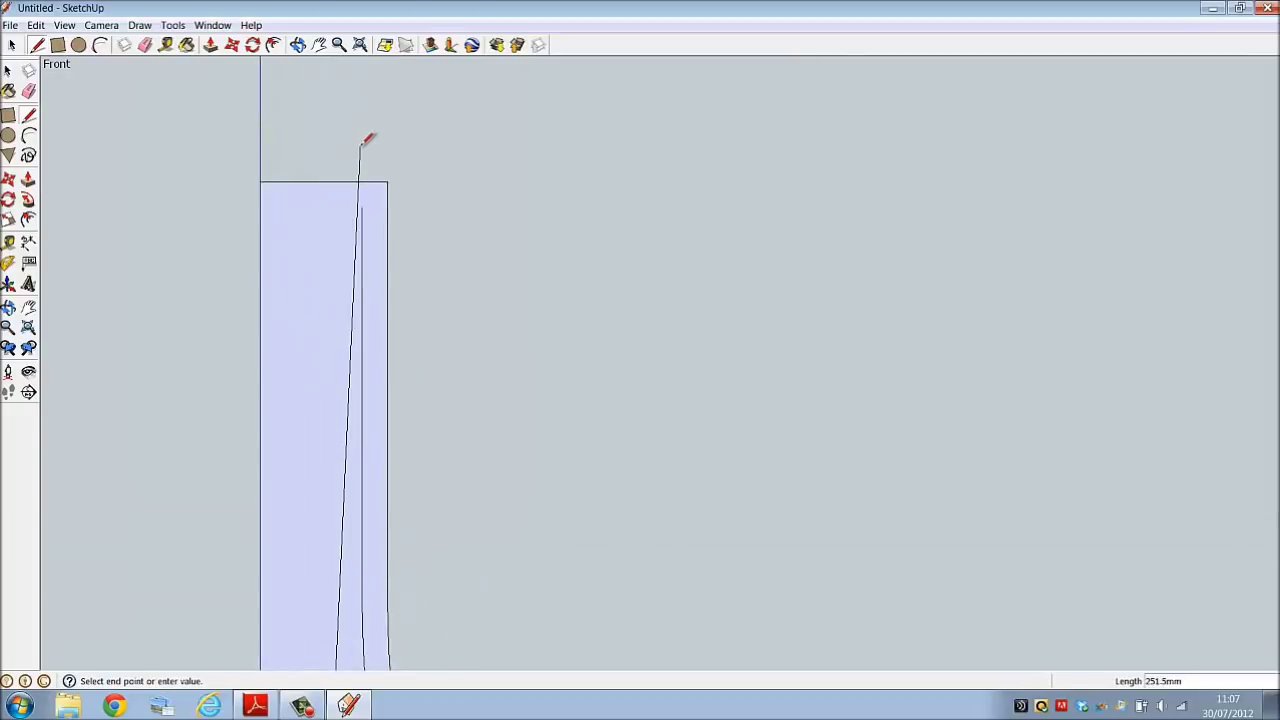
# Extend the inner edge up to the top and erase the top edge over the inner face
pyautogui.click(12, 46)
pyautogui.click(36, 45)
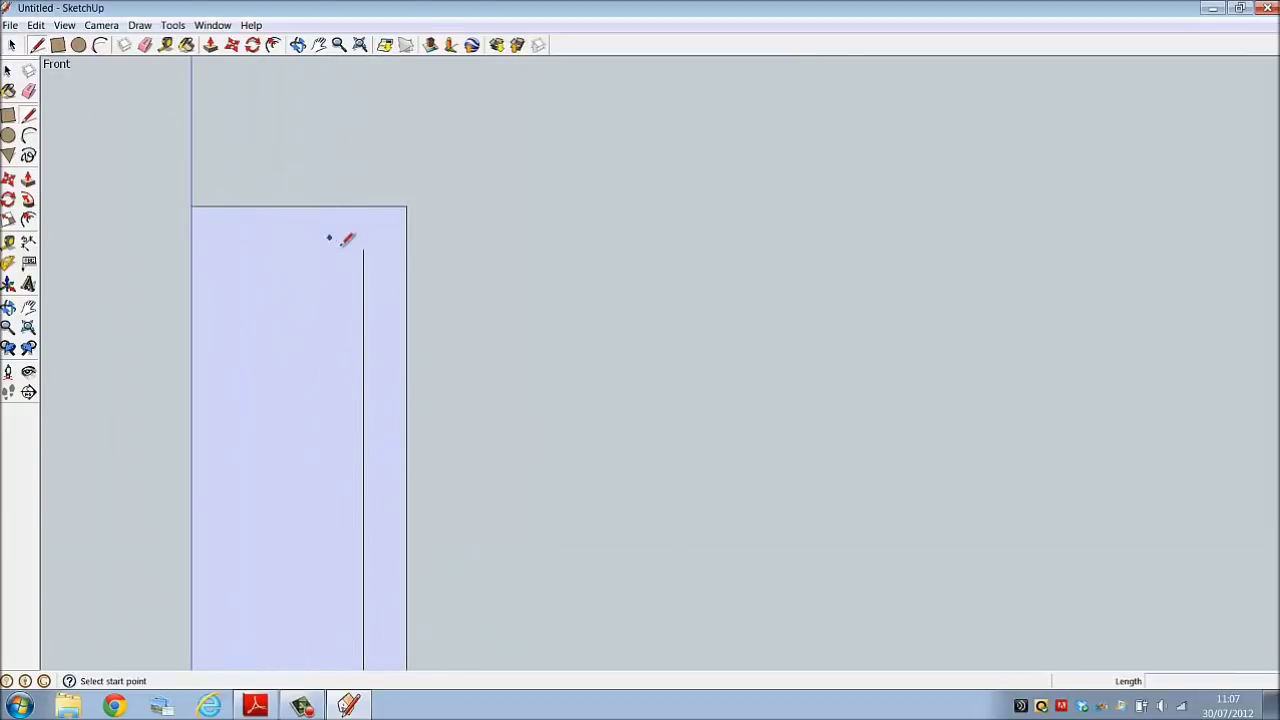
pyautogui.click(363, 248)
pyautogui.click(363, 207)
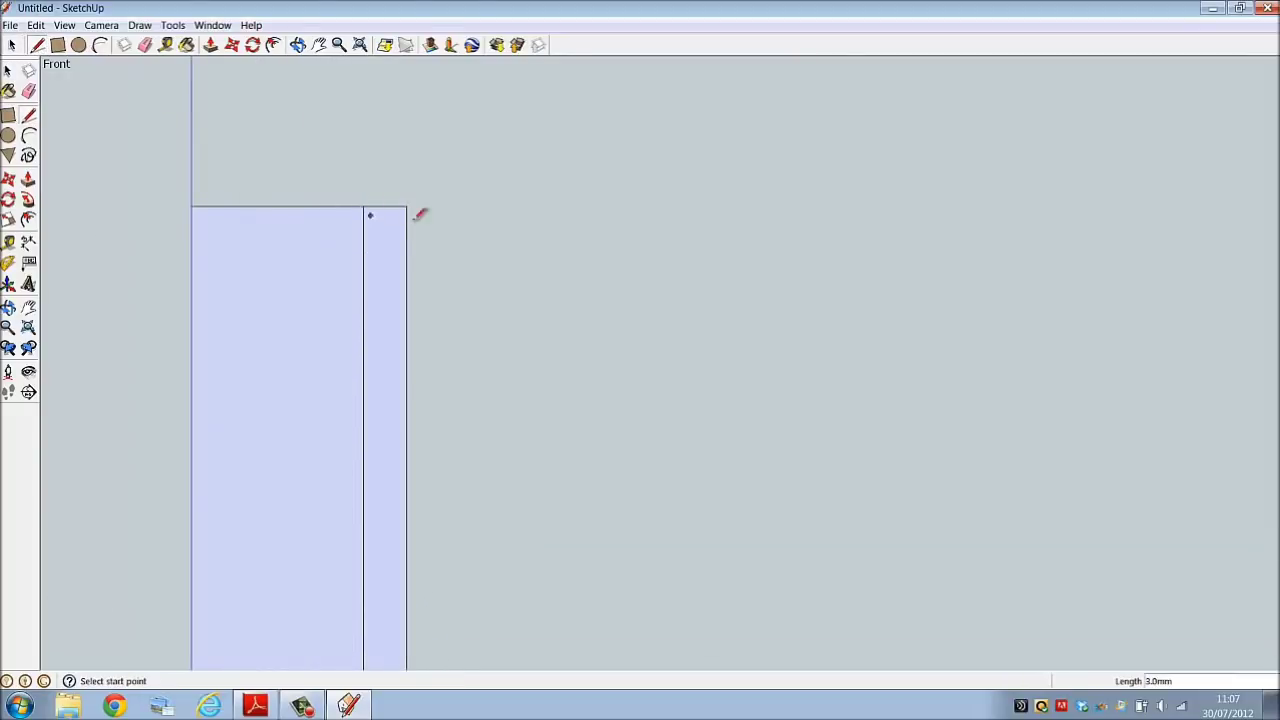
pyautogui.click(145, 45)
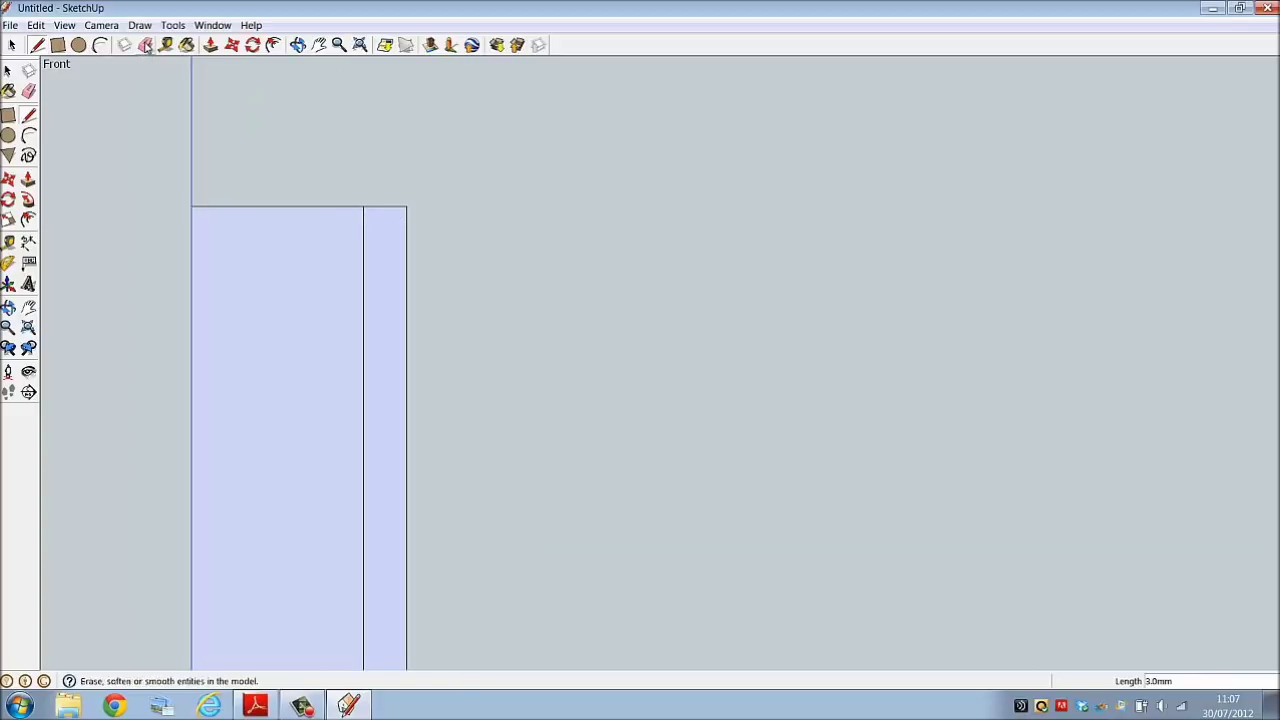
pyautogui.moveTo(280, 198); pyautogui.dragTo(280, 214)
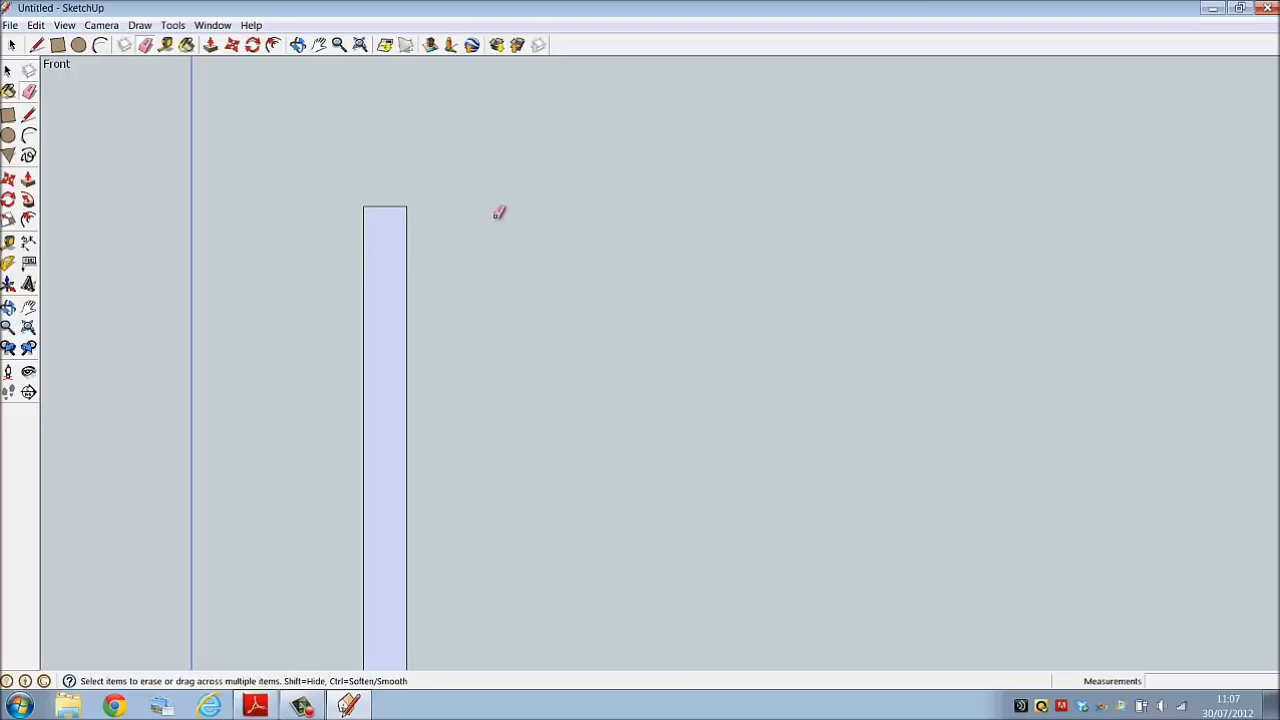
# Draw a short line down the neck wall and a circle at its end reaching the top edge
pyautogui.scroll(3, 412, 187)
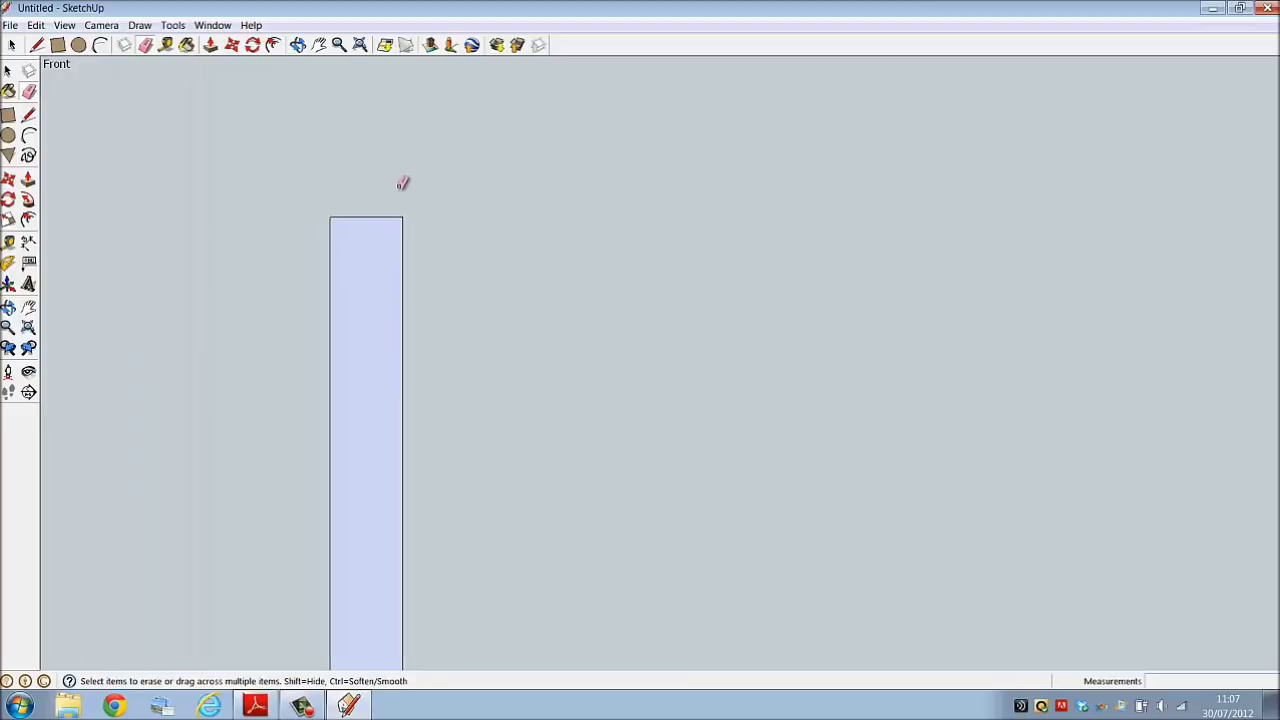
pyautogui.click(36, 45)
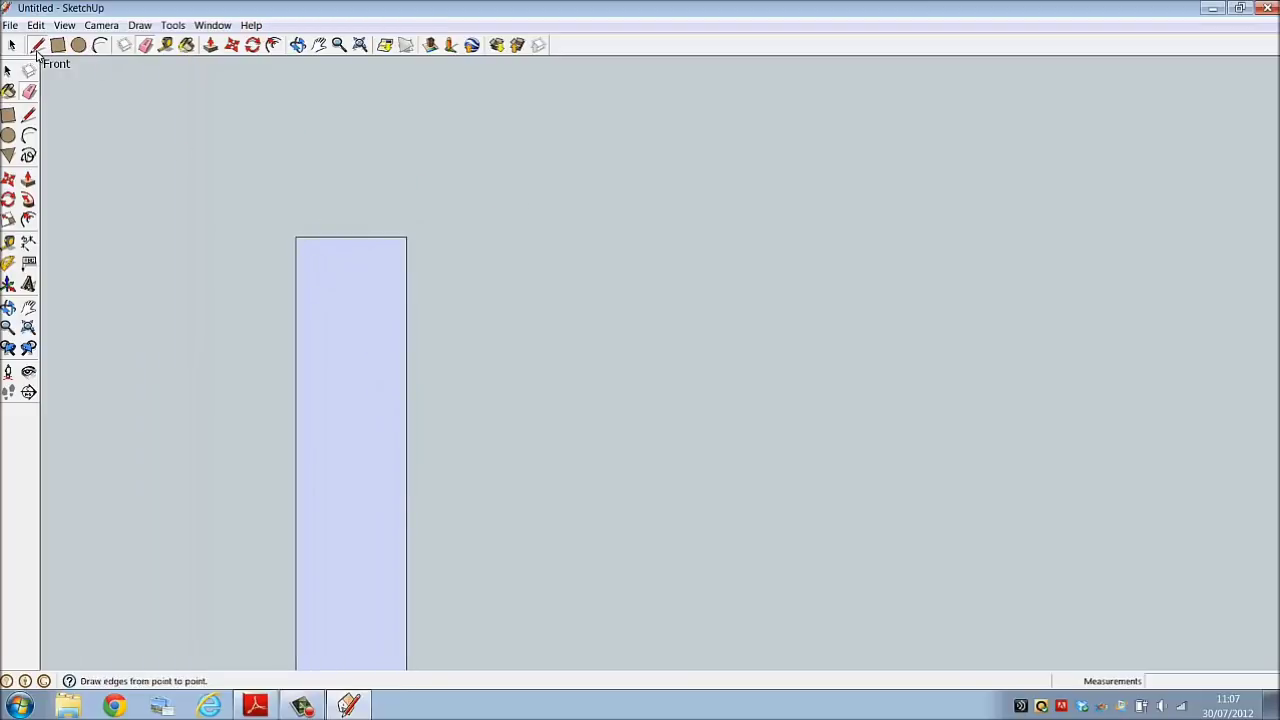
pyautogui.click(351, 237)
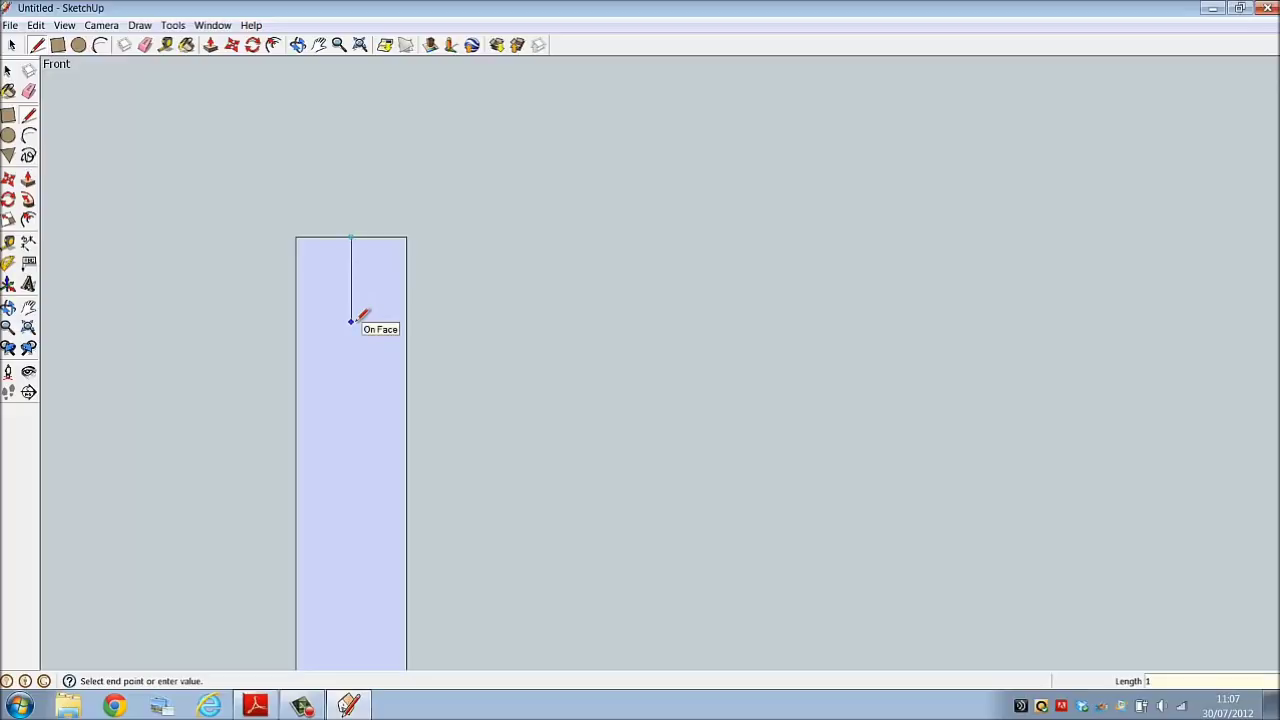
pyautogui.click(351, 289)
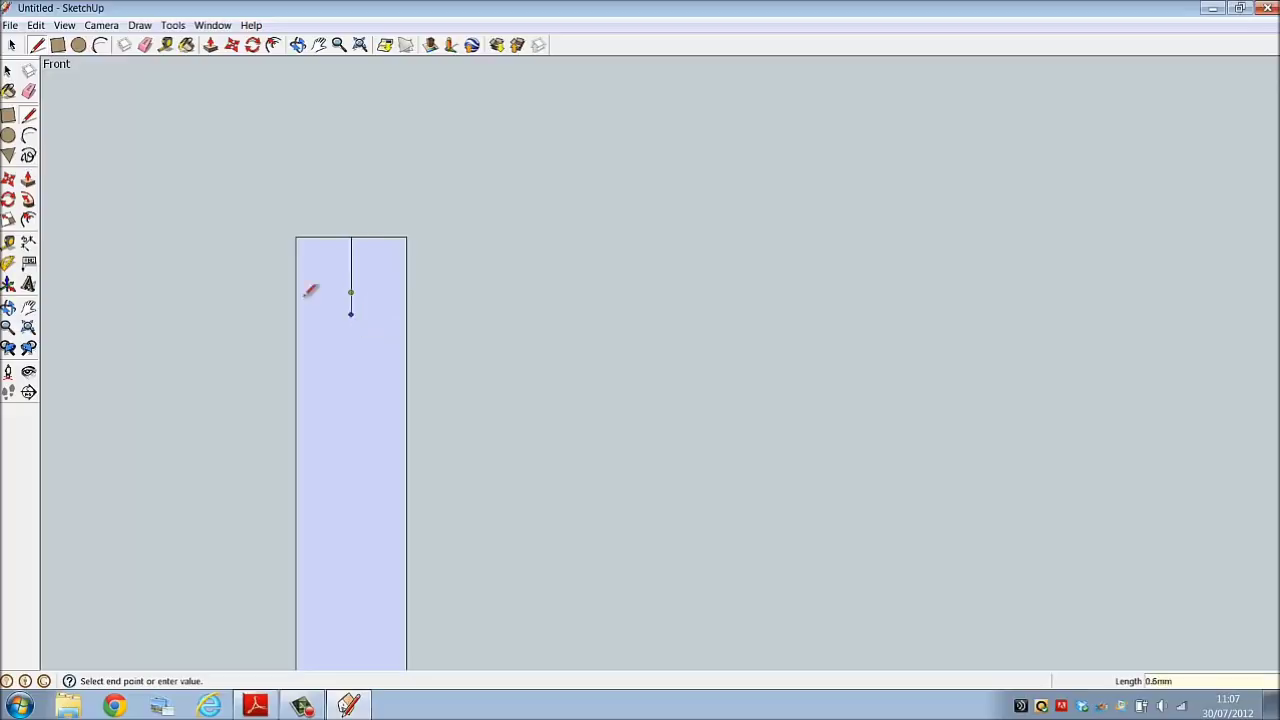
pyautogui.click(79, 45)
pyautogui.click(351, 291)
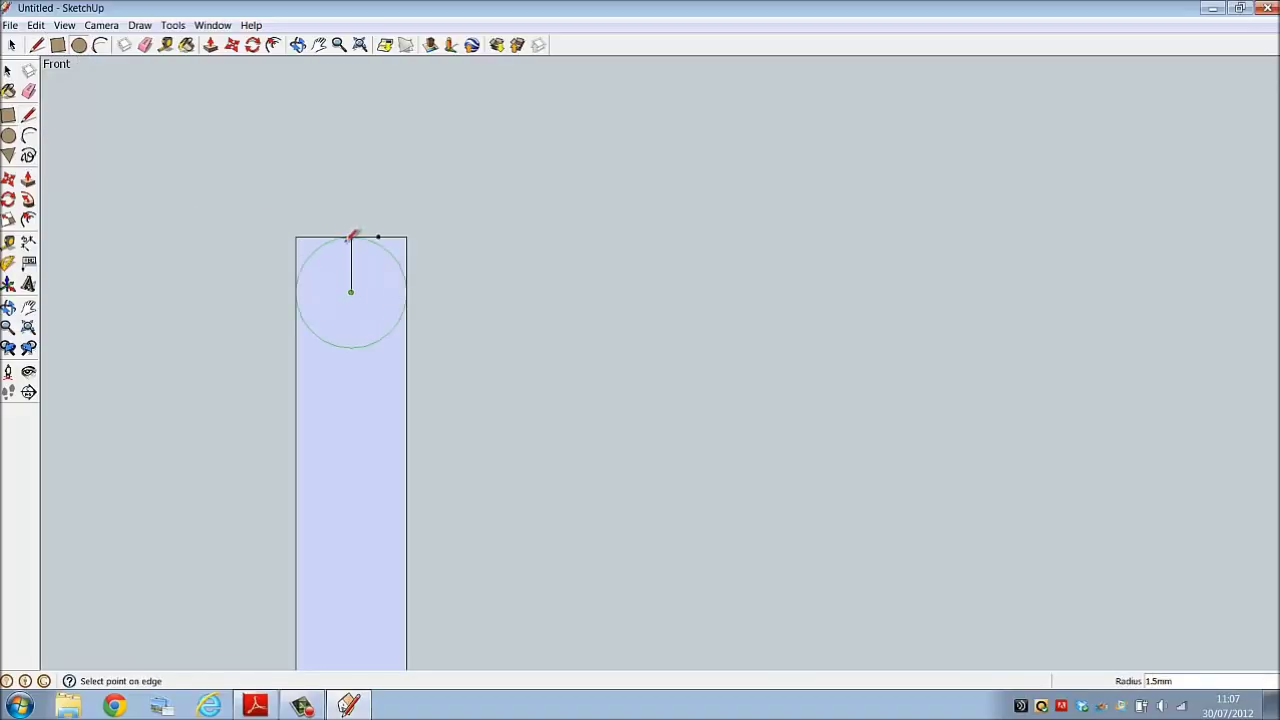
pyautogui.click(351, 237)
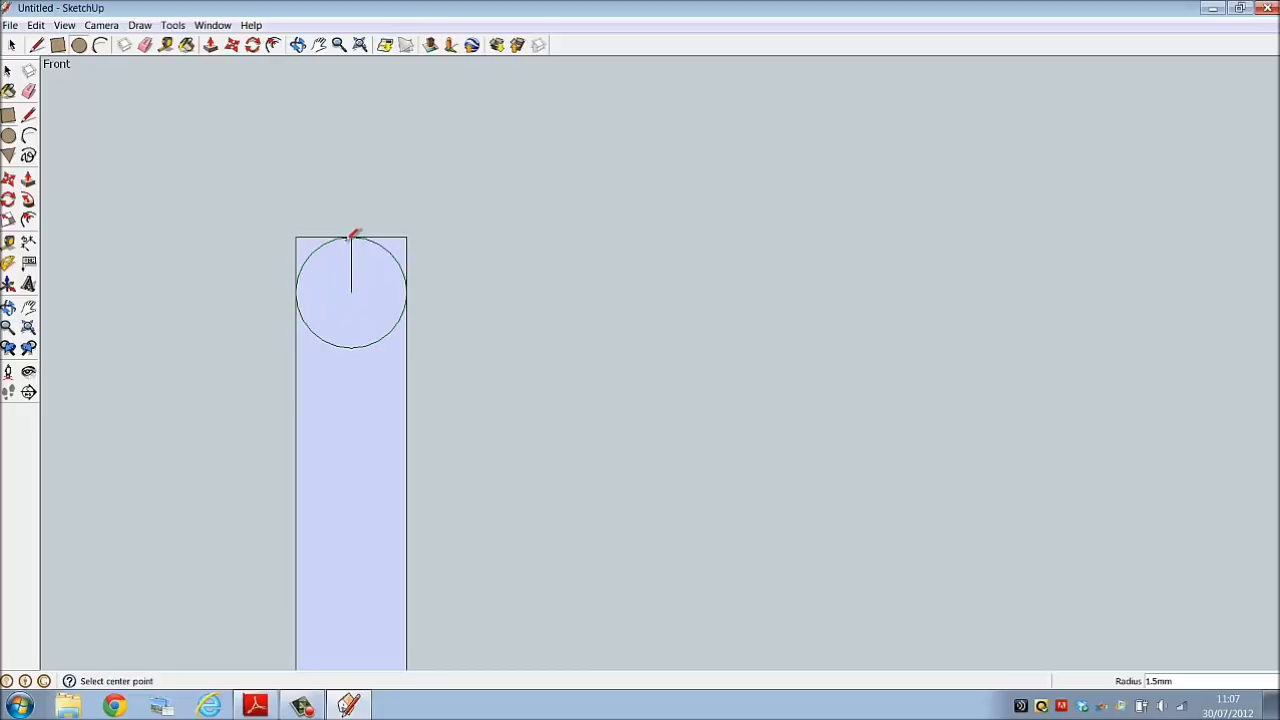
# Erase the square corners, the circle's lower arc and the radius line, leaving a rounded lip
pyautogui.click(146, 46)
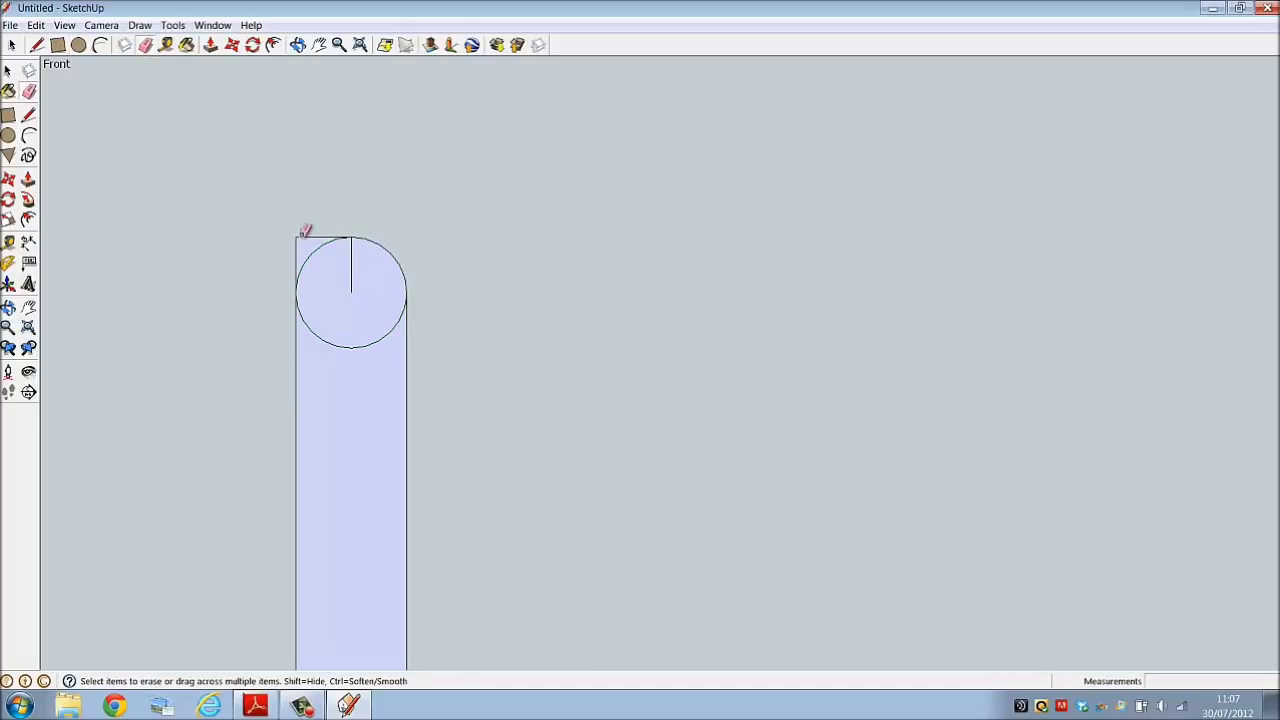
pyautogui.moveTo(300, 243); pyautogui.dragTo(304, 252)
pyautogui.click(351, 346)
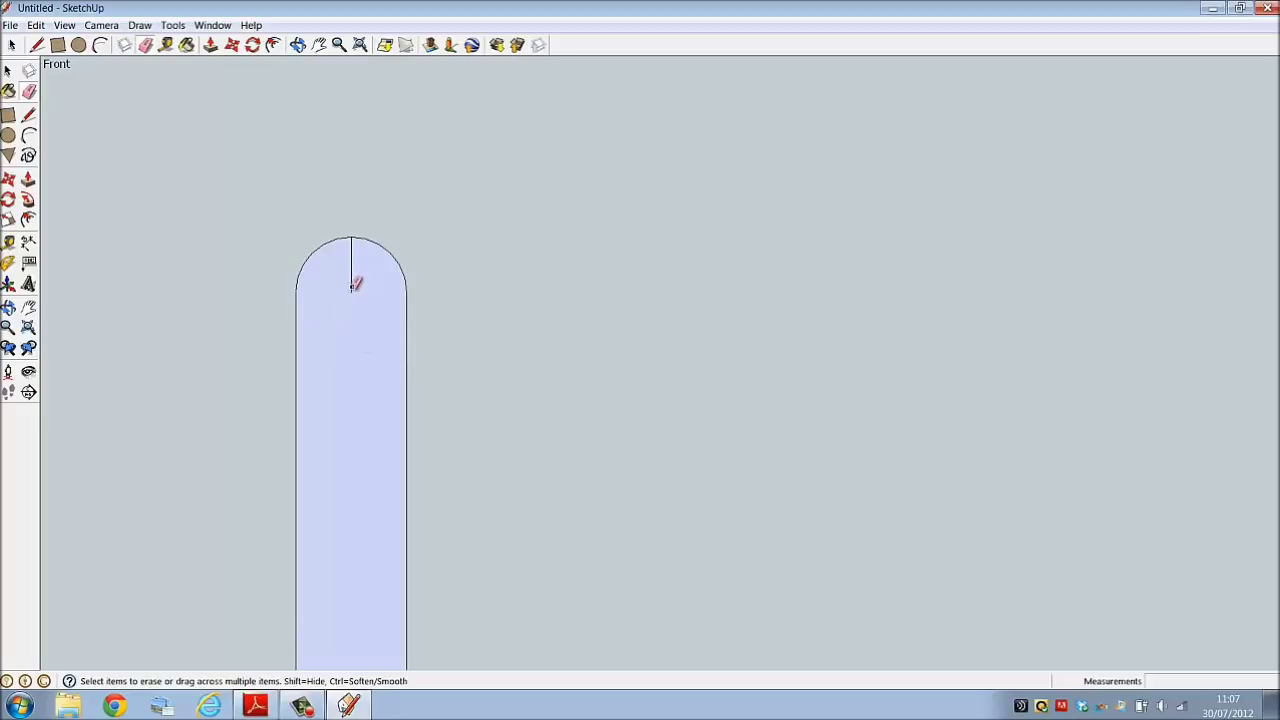
pyautogui.click(350, 275)
pyautogui.moveTo(361, 313); pyautogui.dragTo(366, 488, button='middle')
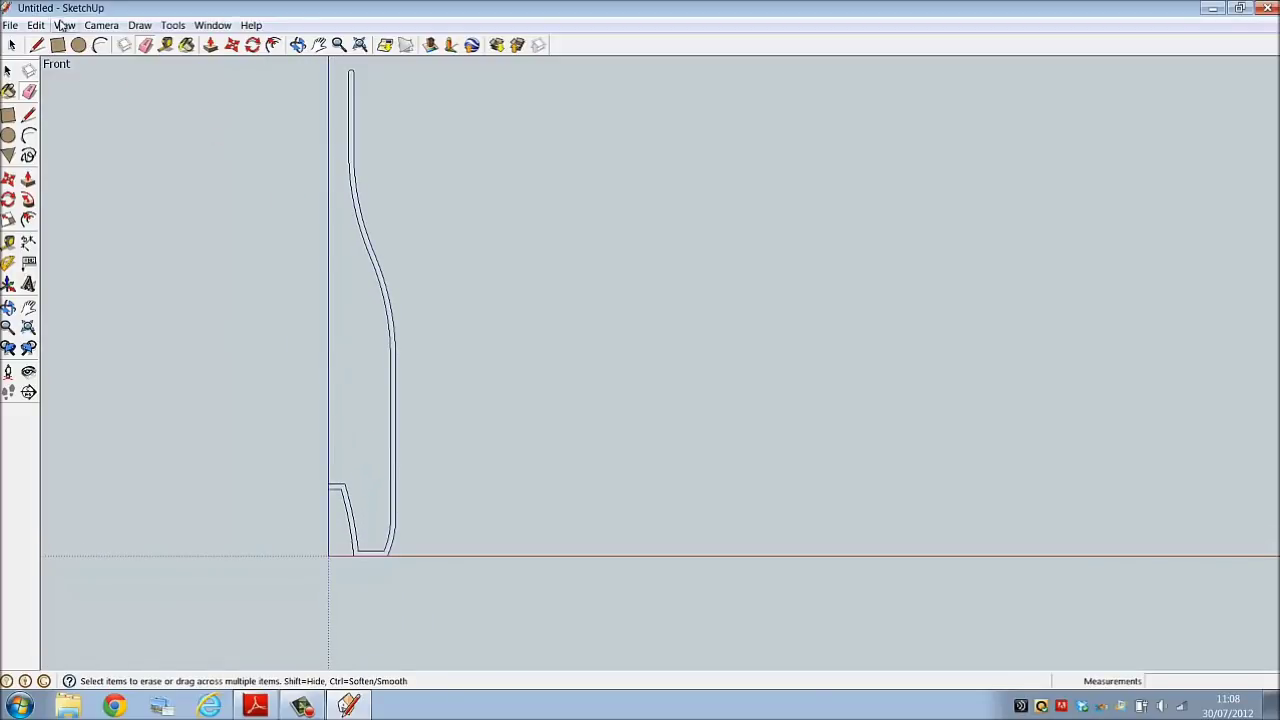
# Switch the camera to the Iso standard view to see the thin-walled bottle profile
pyautogui.click(101, 25)
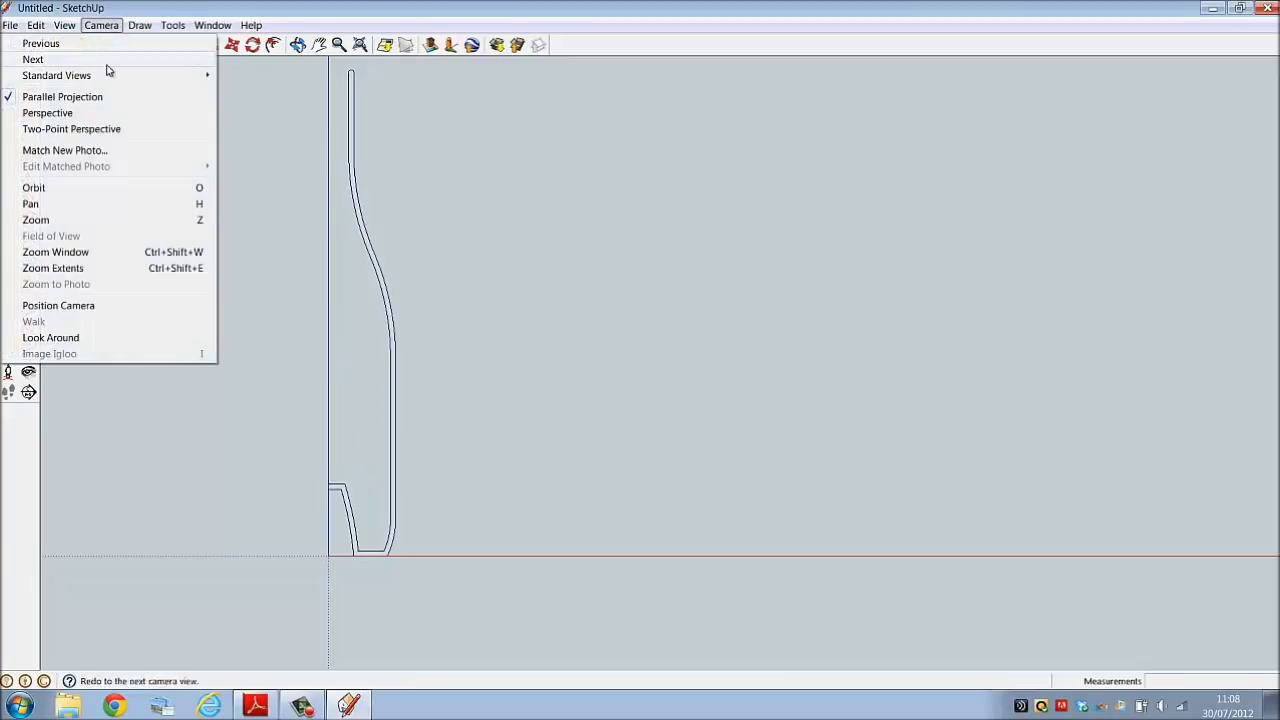
pyautogui.moveTo(109, 77)
pyautogui.click(267, 176)
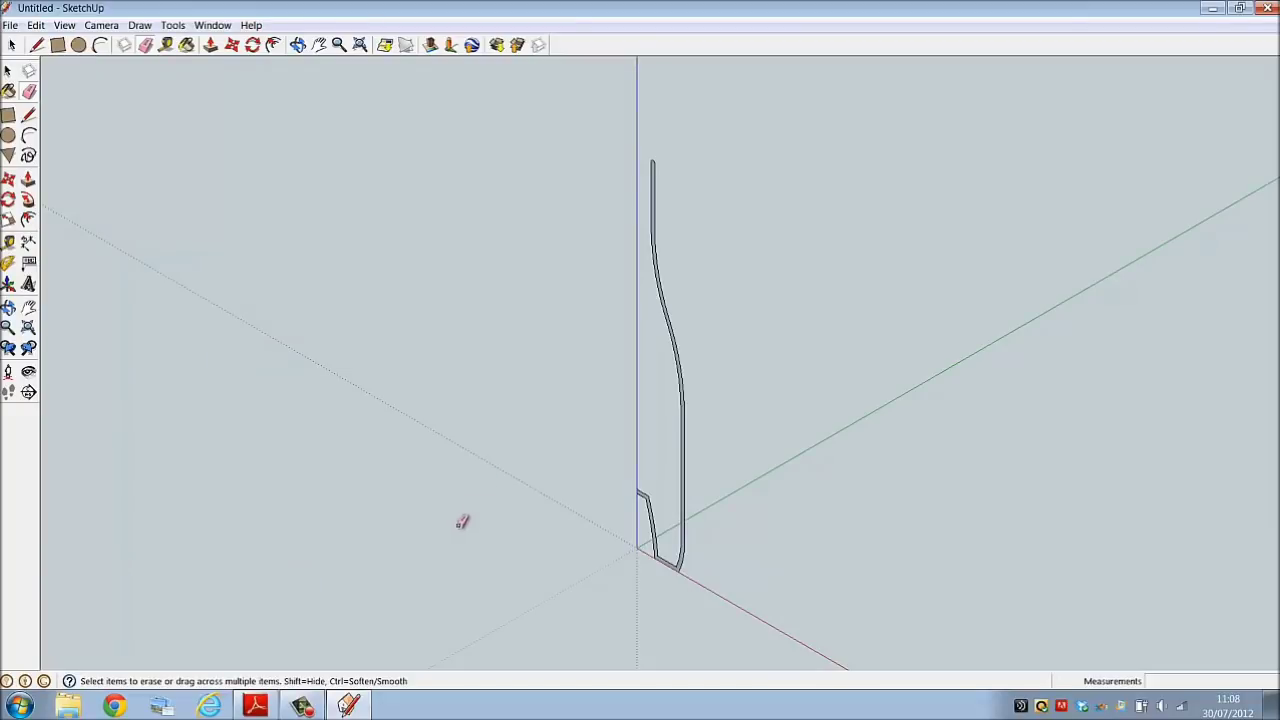
# Draw a guide line up the blue axis from the origin and a 25 mm radius circle centred on it
pyautogui.click(36, 44)
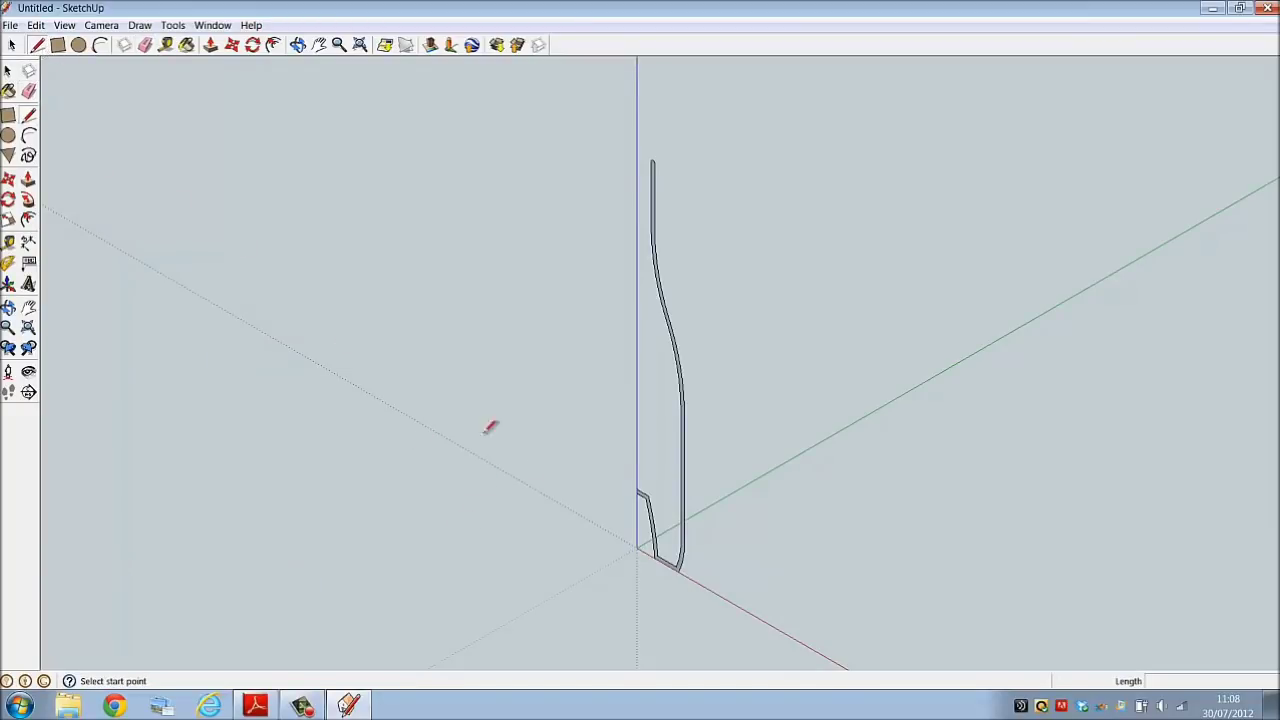
pyautogui.click(638, 549)
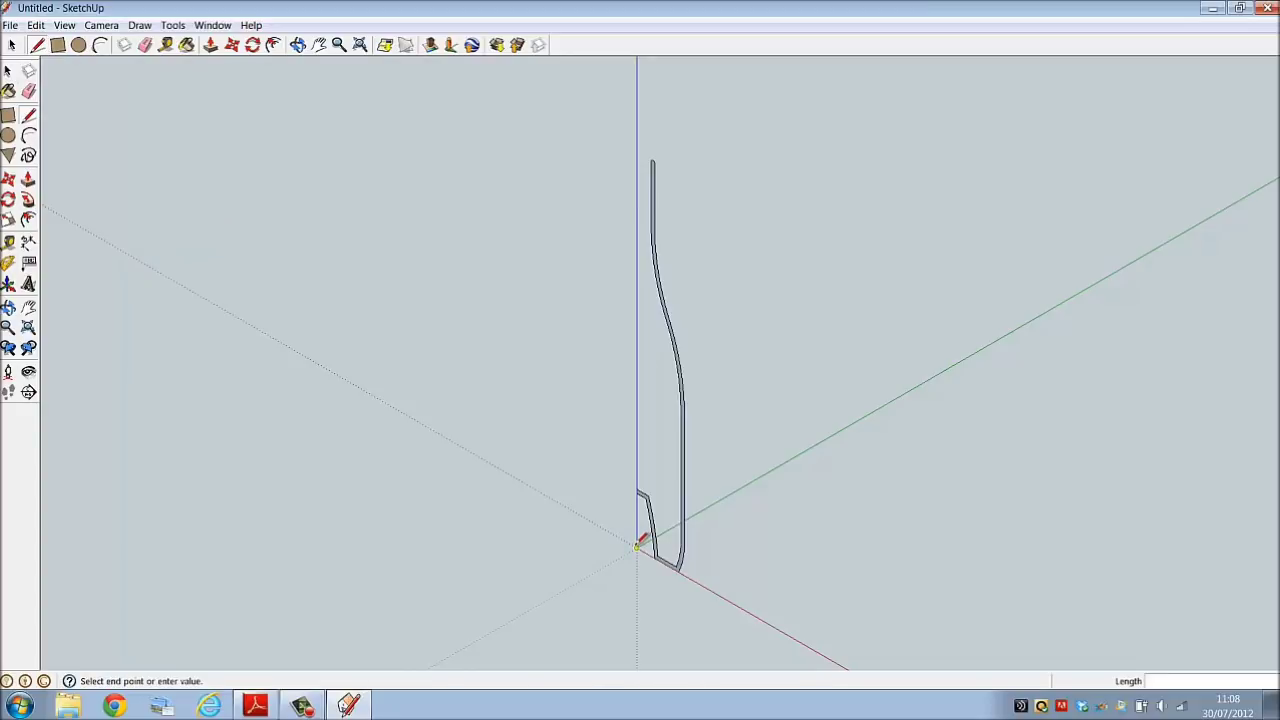
pyautogui.scroll(-1, 478, 607)
pyautogui.scroll(-1, 478, 607)
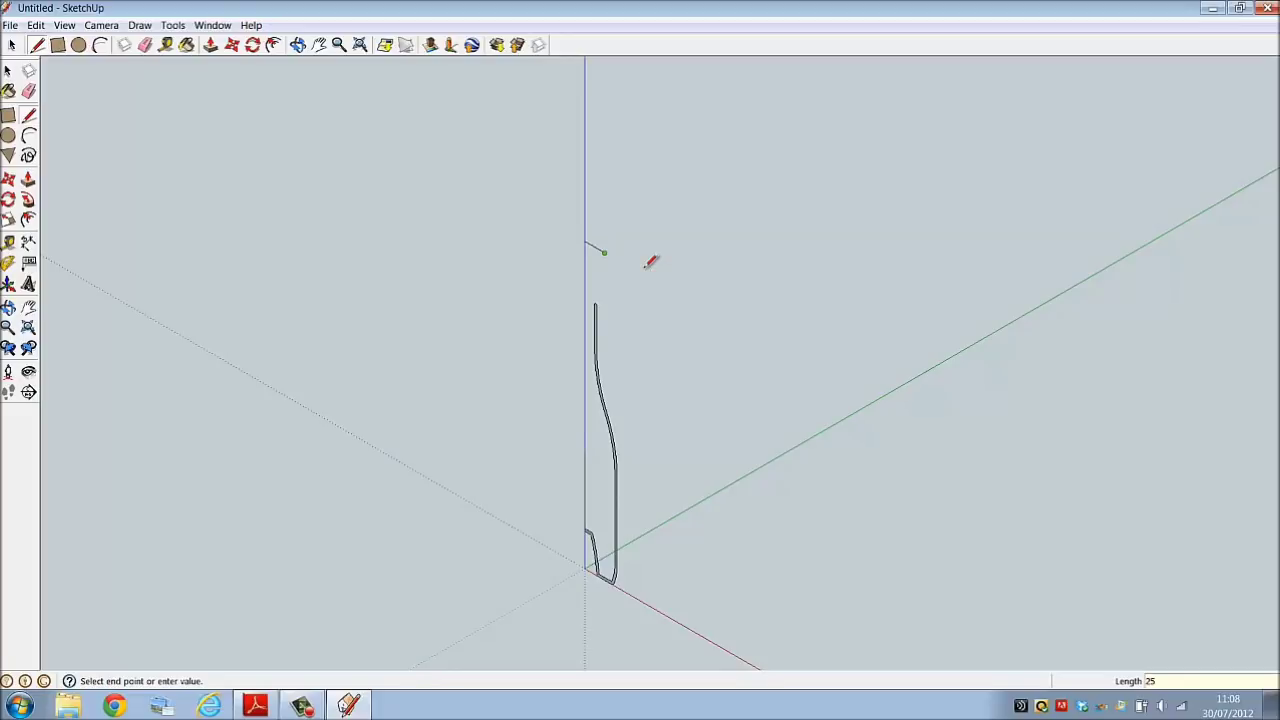
pyautogui.press('Escape')
pyautogui.click(78, 45)
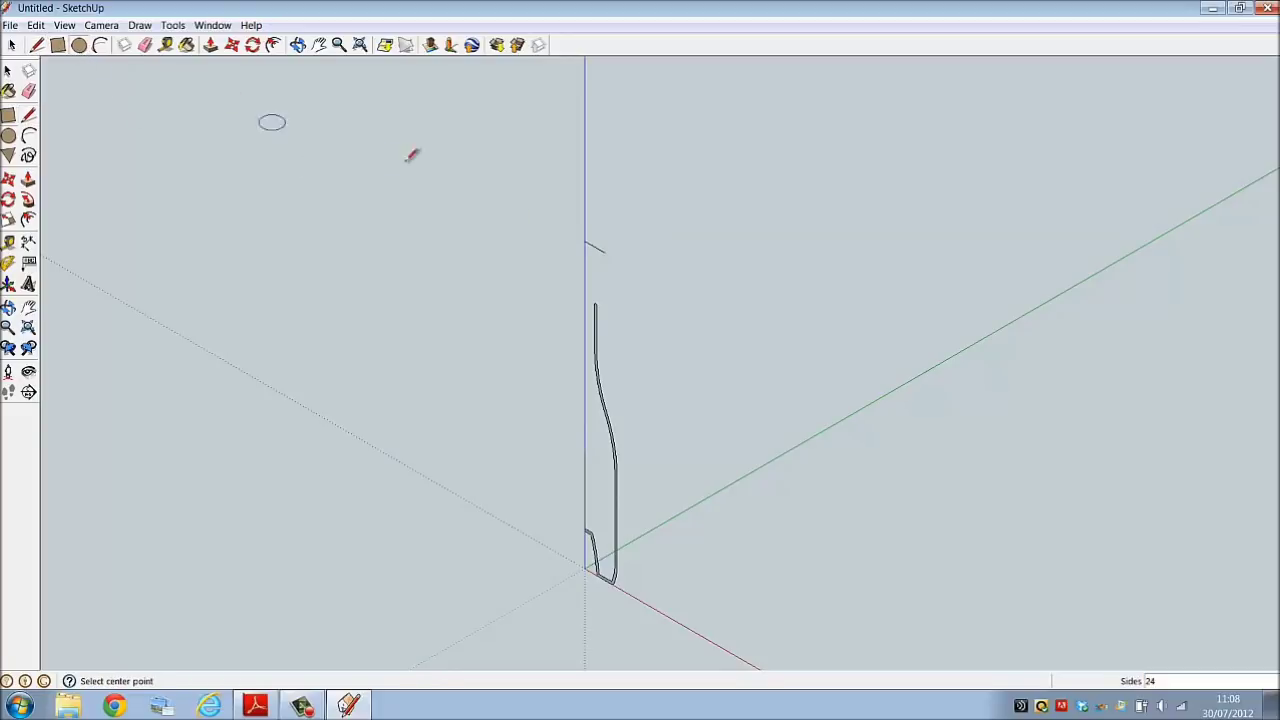
pyautogui.click(585, 241)
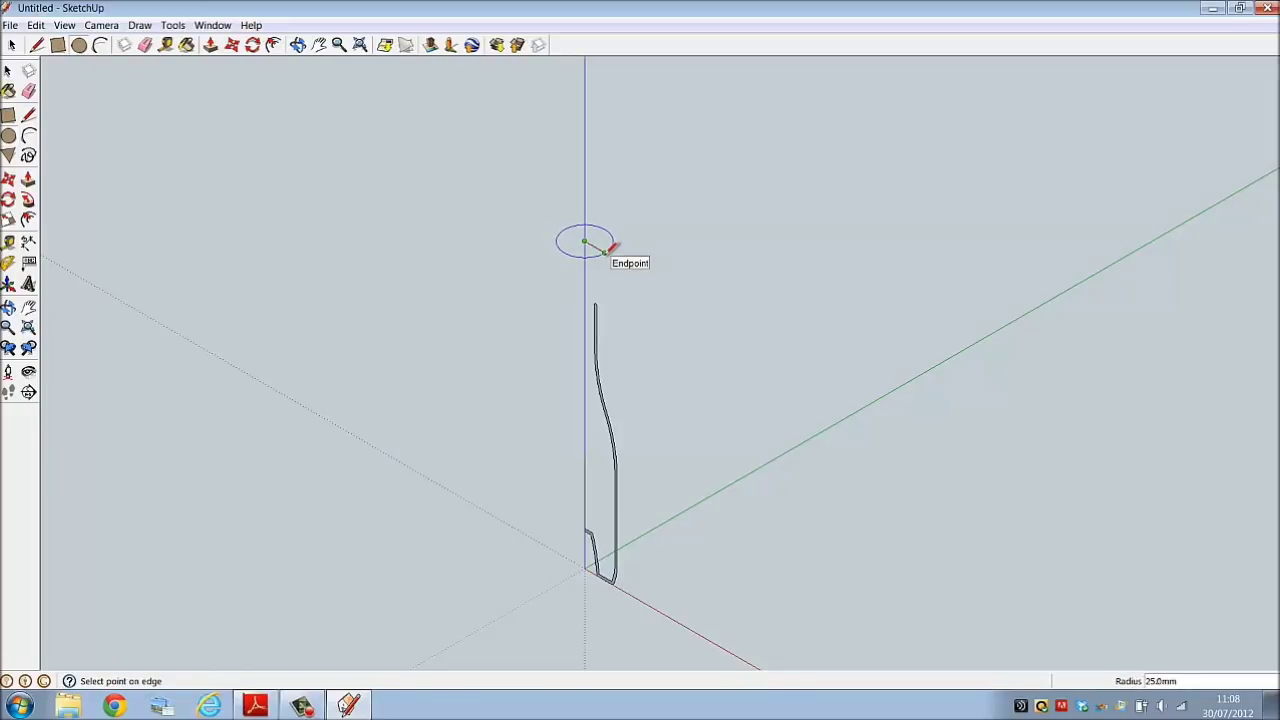
pyautogui.click(608, 251)
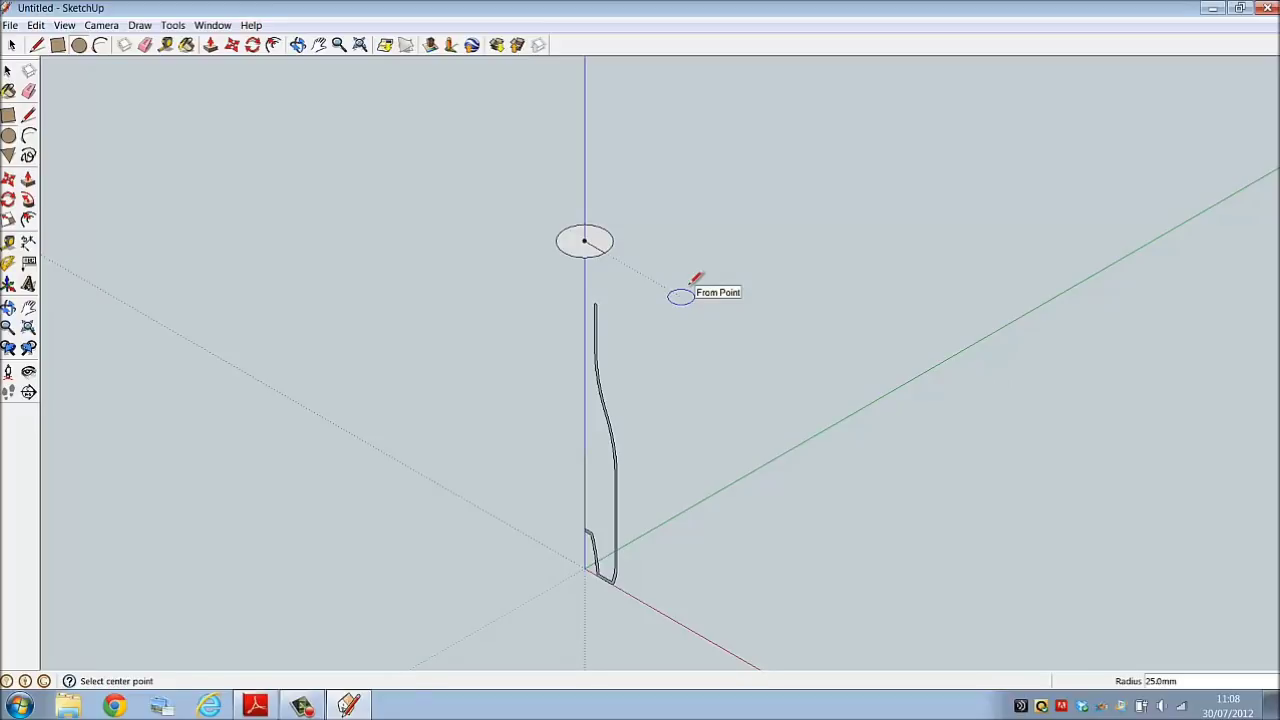
pyautogui.click(64, 25)
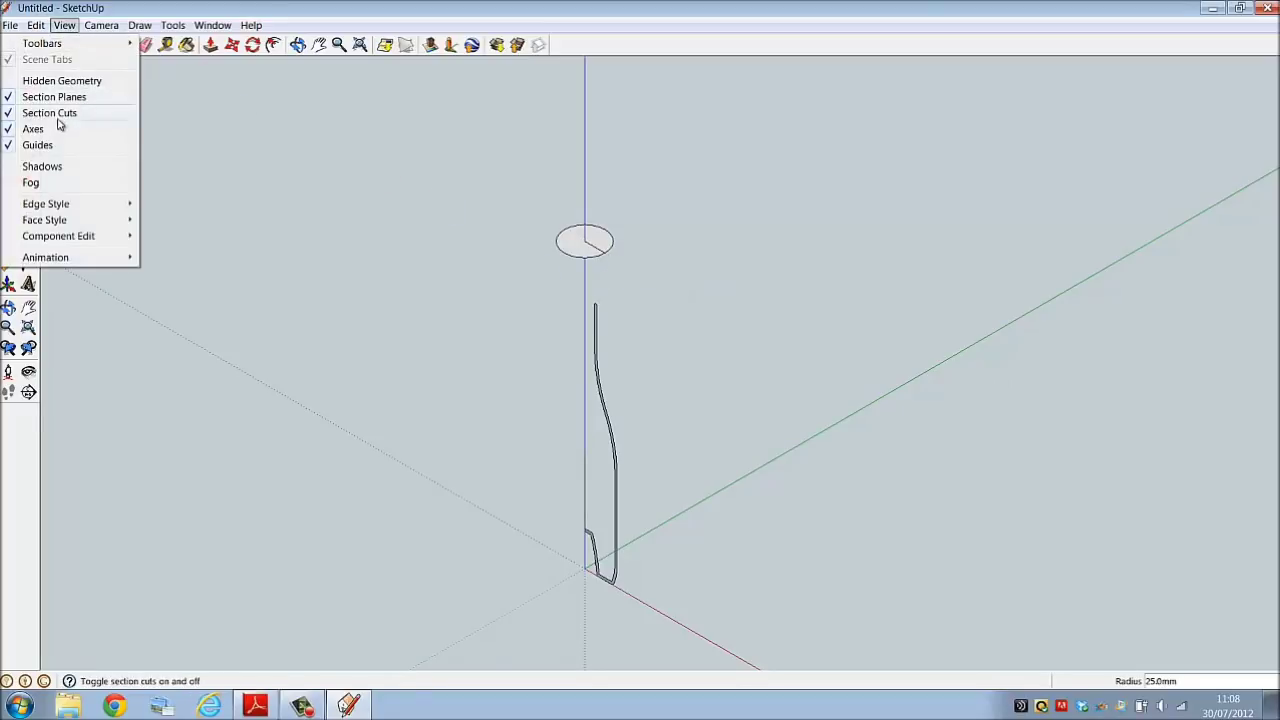
# Hide the axes and erase the vertical guide line and the extra edge at the profile's lower left
pyautogui.click(57, 129)
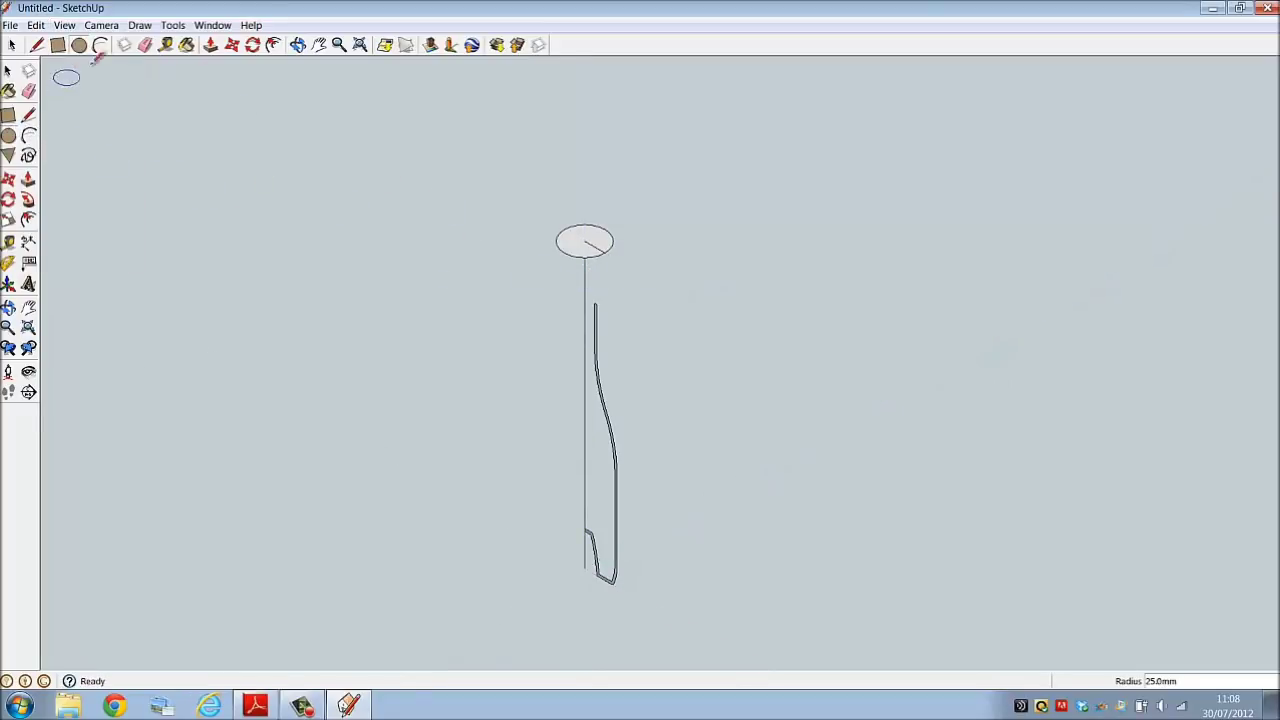
pyautogui.click(145, 44)
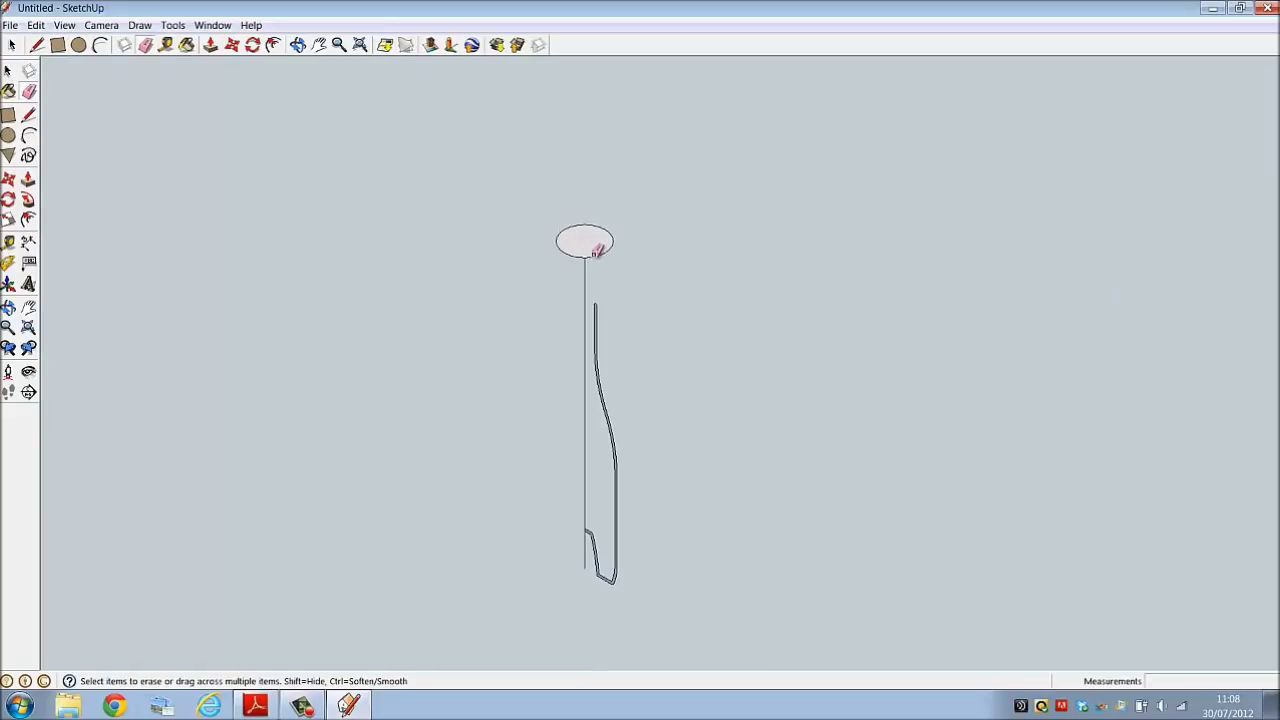
pyautogui.moveTo(598, 250)
pyautogui.mouseDown()
pyautogui.moveTo(577, 279)
pyautogui.moveTo(588, 308)
pyautogui.mouseUp()
pyautogui.click(592, 558)
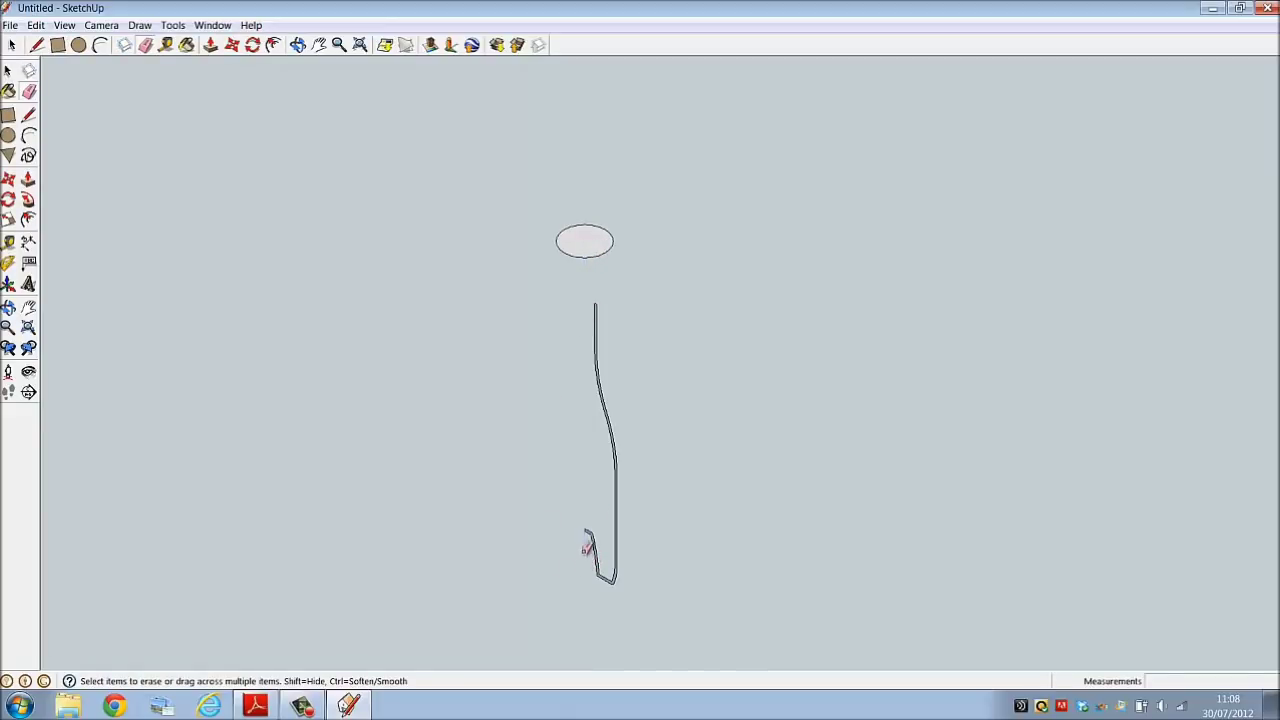
pyautogui.scroll(3, 596, 580)
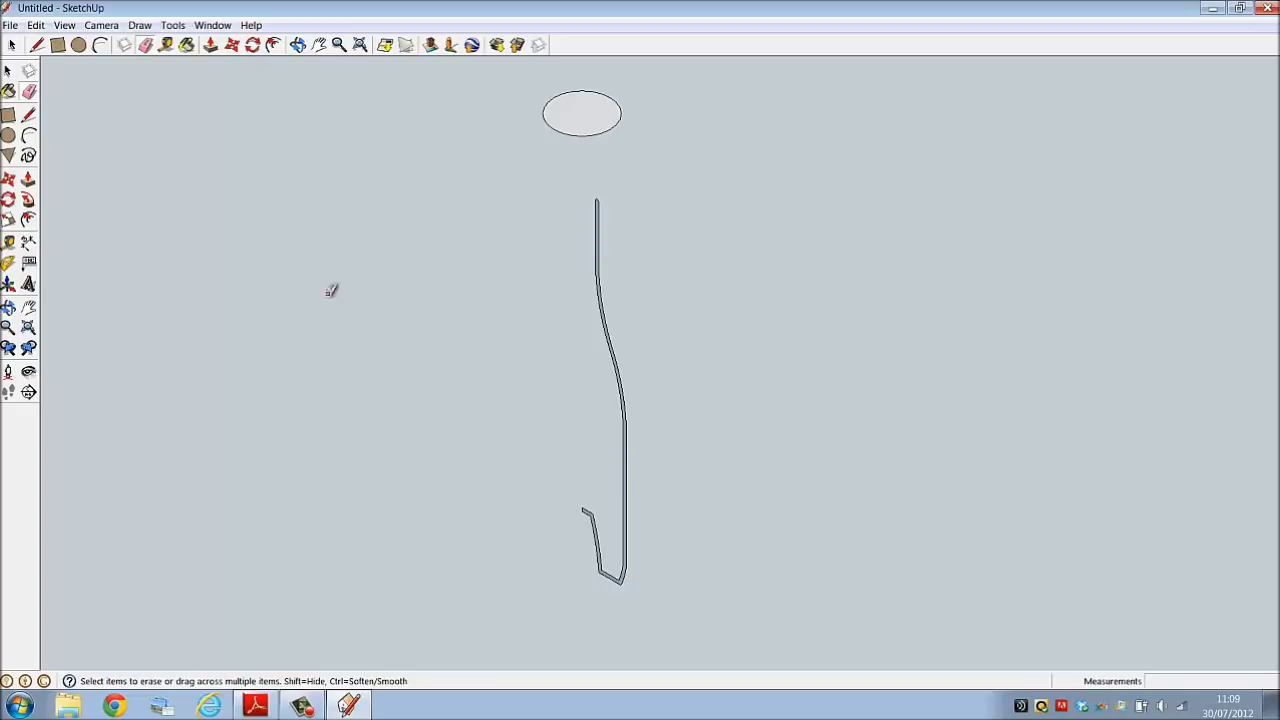
pyautogui.click(174, 27)
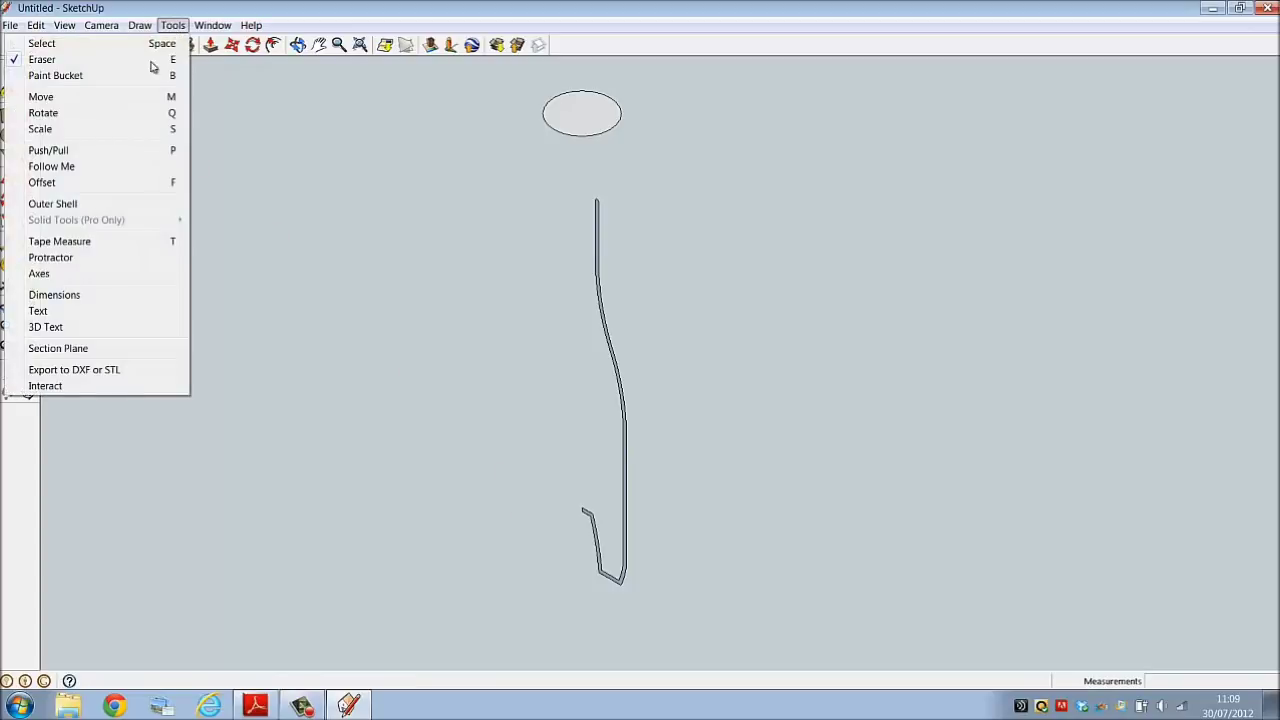
# Sweep the bottle profile face around the circle with Follow Me, then erase the guide circle
pyautogui.click(112, 172)
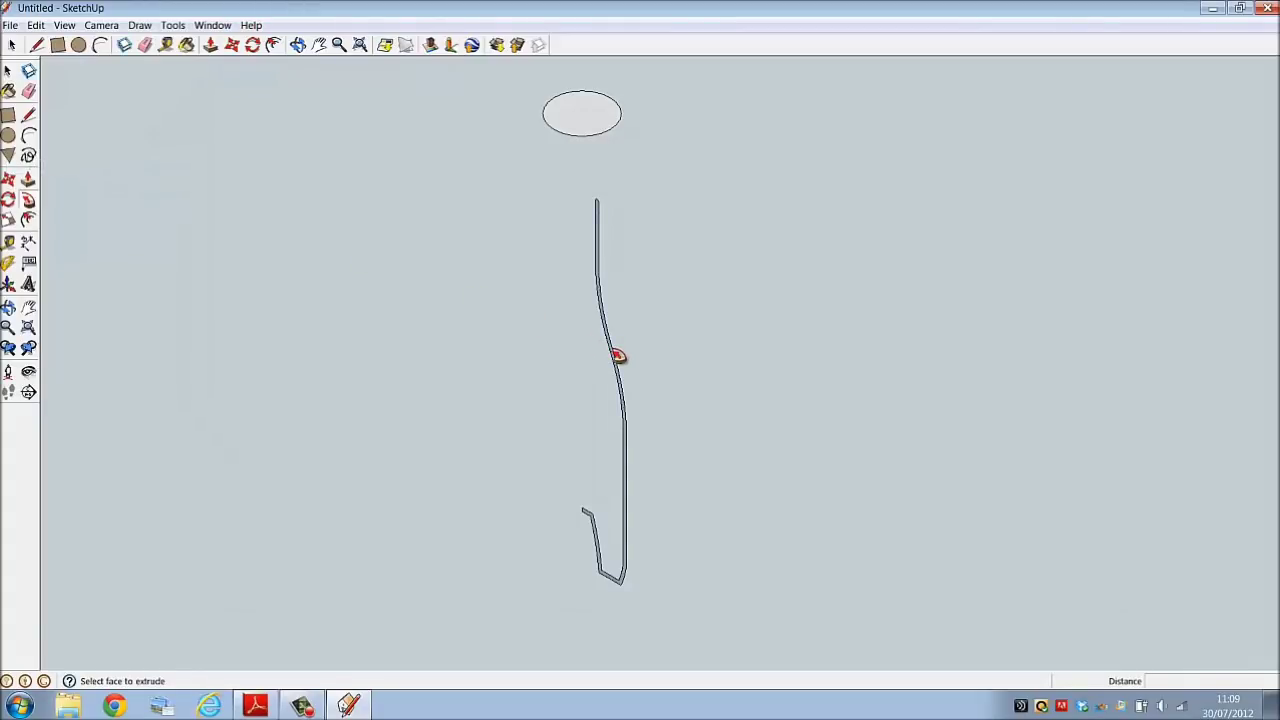
pyautogui.click(618, 356)
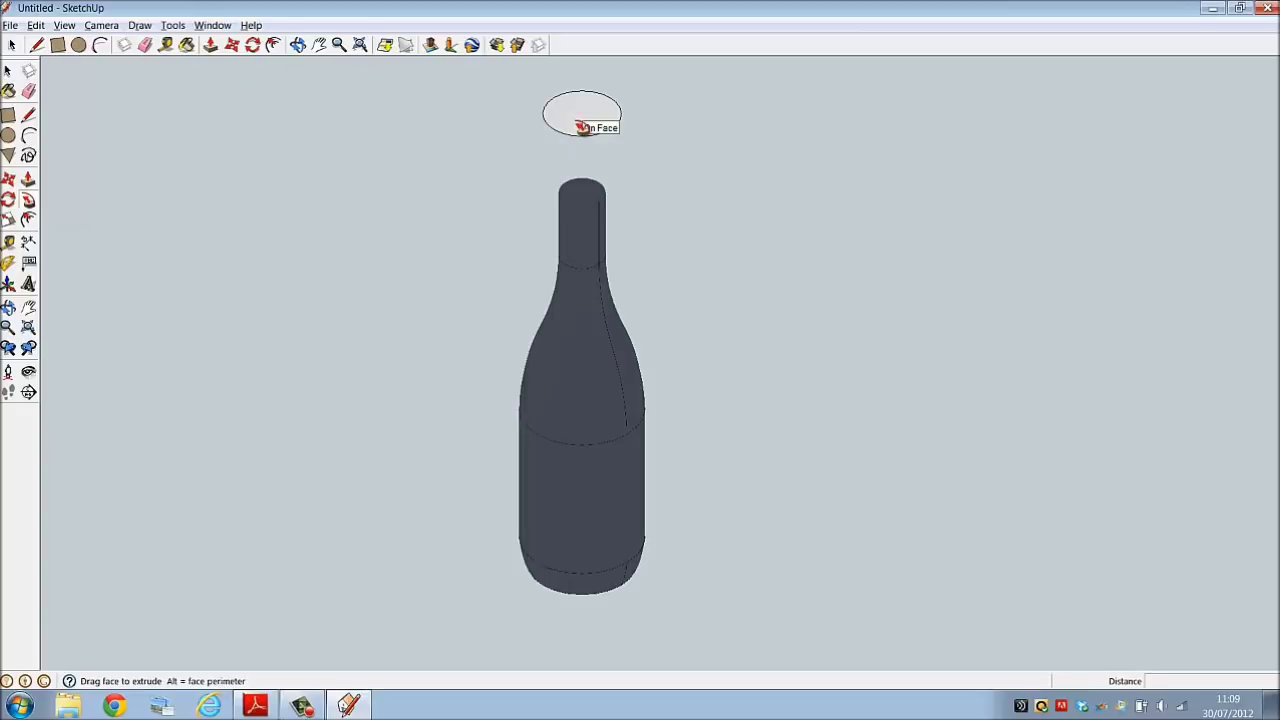
pyautogui.click(582, 127)
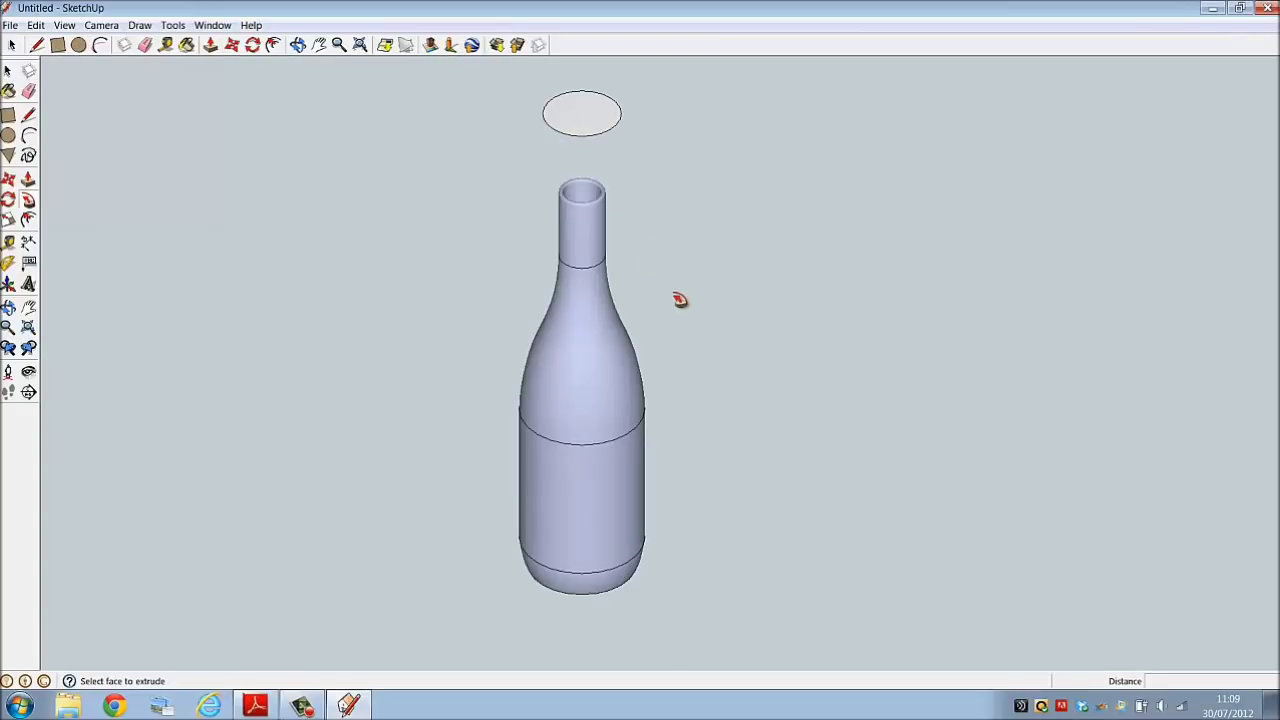
pyautogui.click(145, 44)
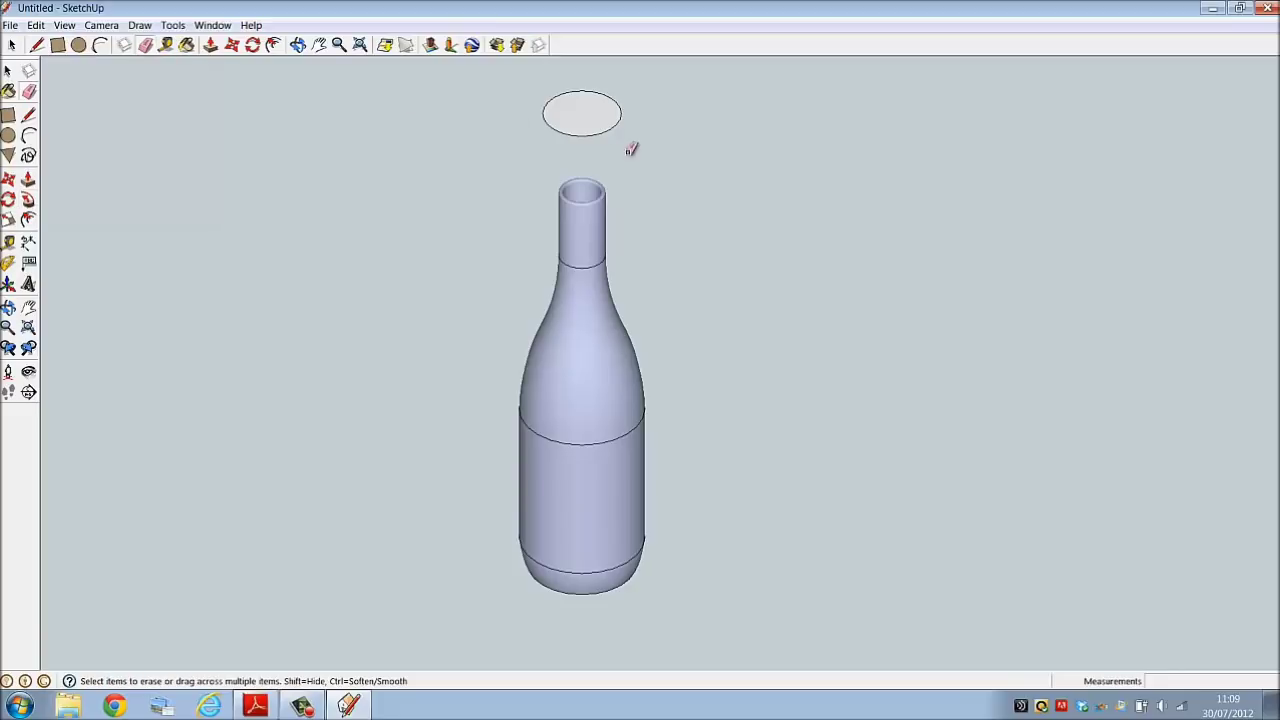
pyautogui.click(615, 124)
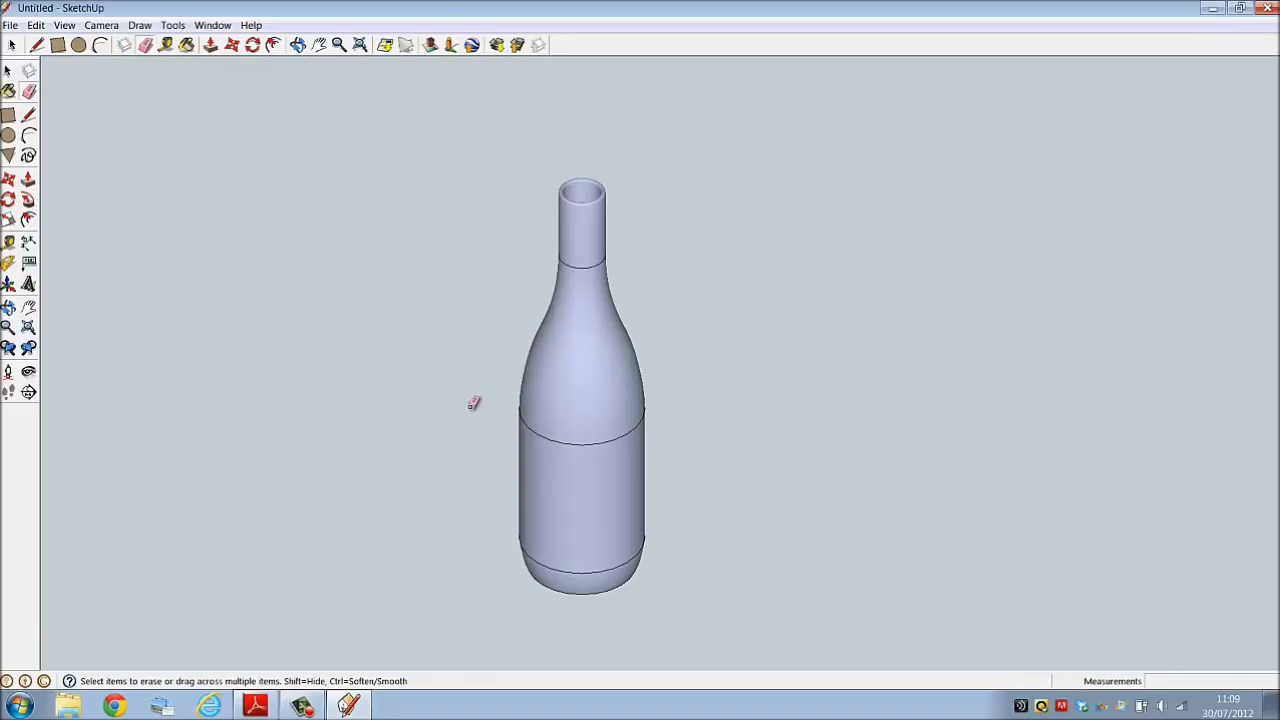
pyautogui.click(297, 44)
pyautogui.moveTo(682, 263); pyautogui.dragTo(594, 414)
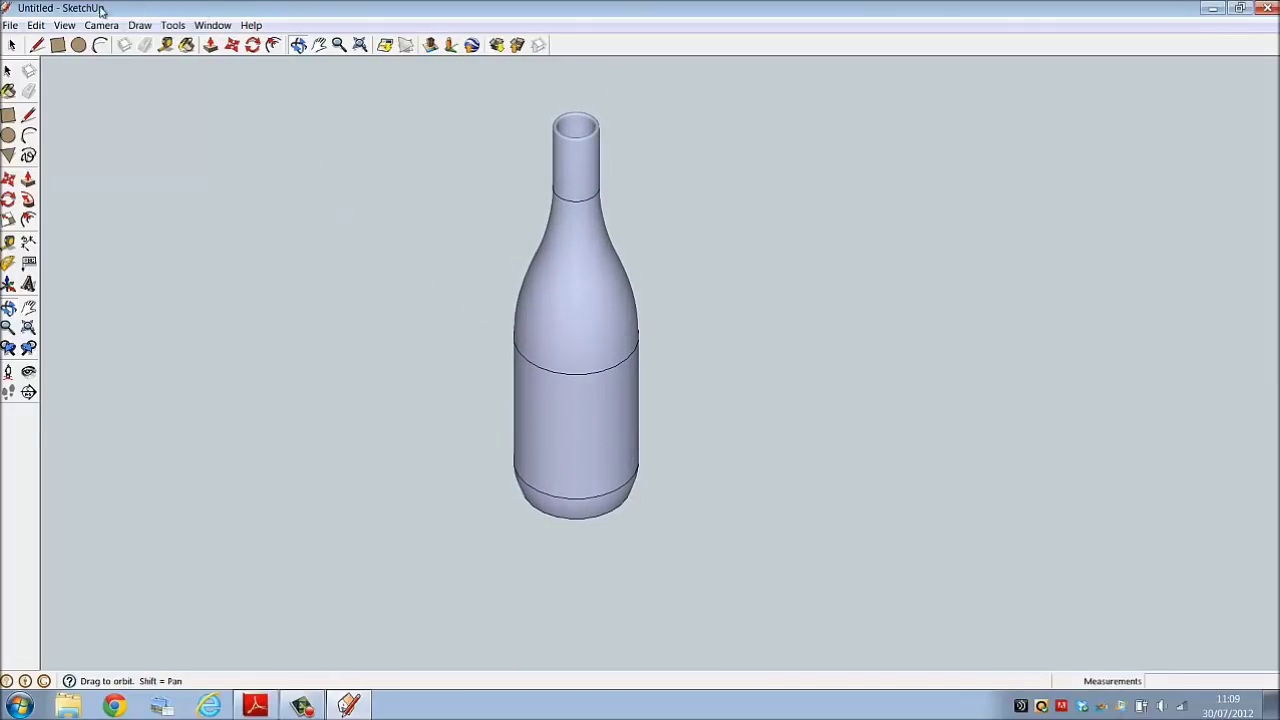
# Turn on shadows and switch off edge display so the smooth bottle casts a shadow
pyautogui.click(62, 25)
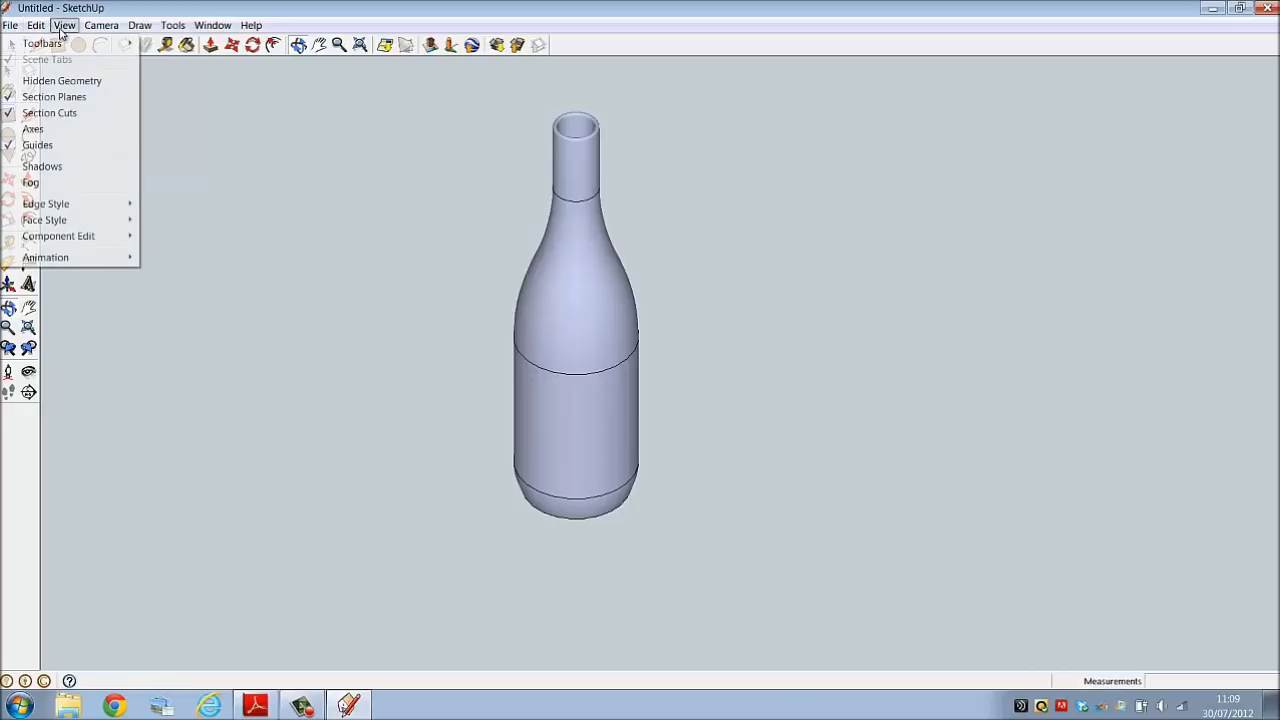
pyautogui.click(42, 167)
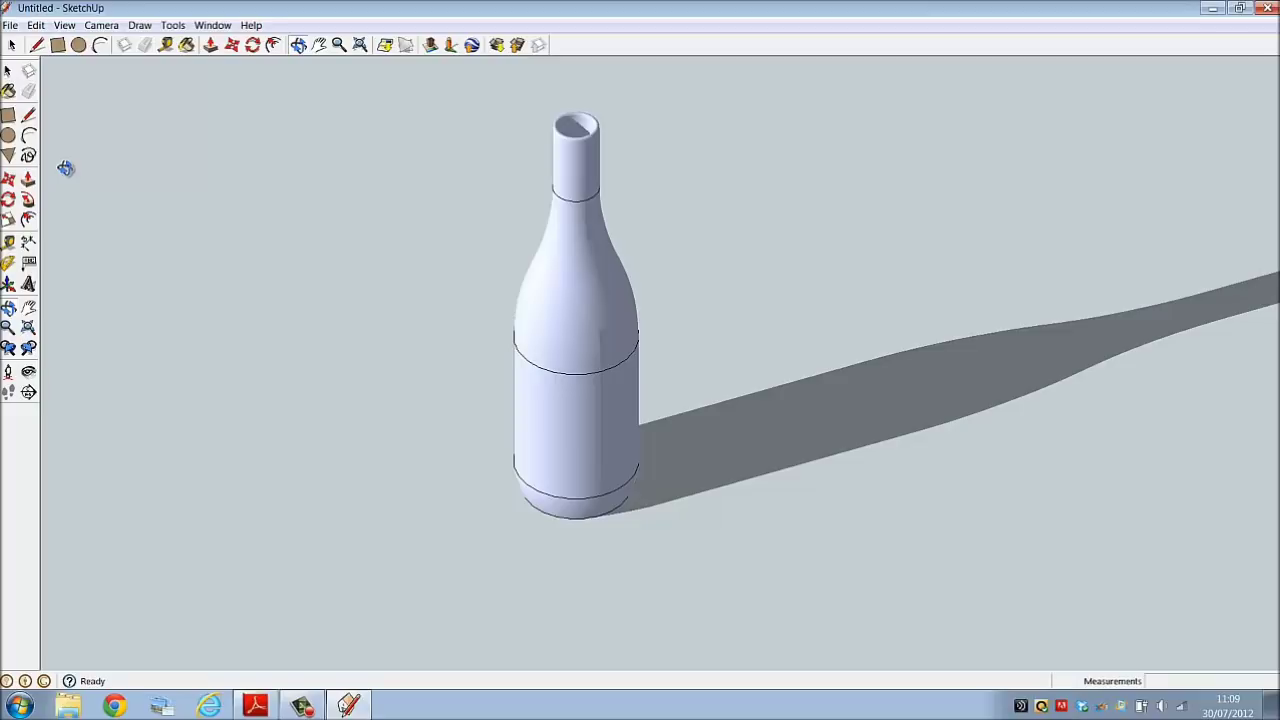
pyautogui.click(64, 25)
pyautogui.moveTo(72, 205)
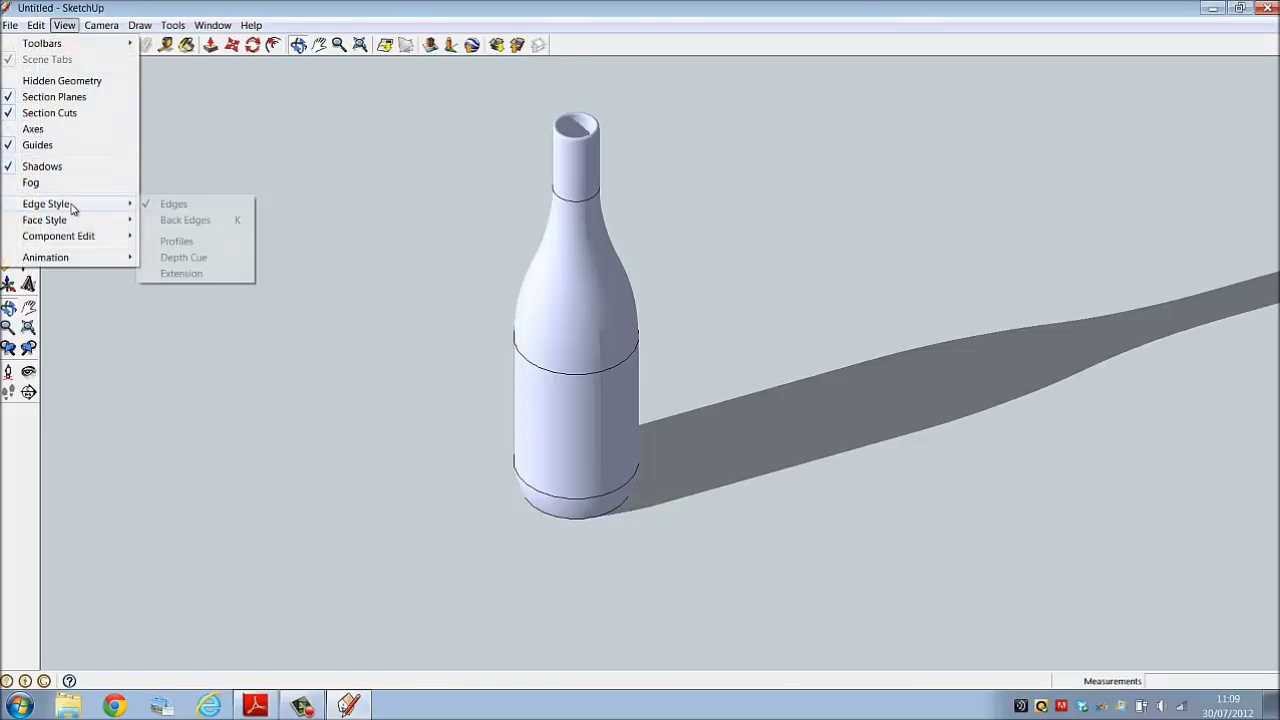
pyautogui.click(176, 204)
pyautogui.scroll(-2, 134, 457)
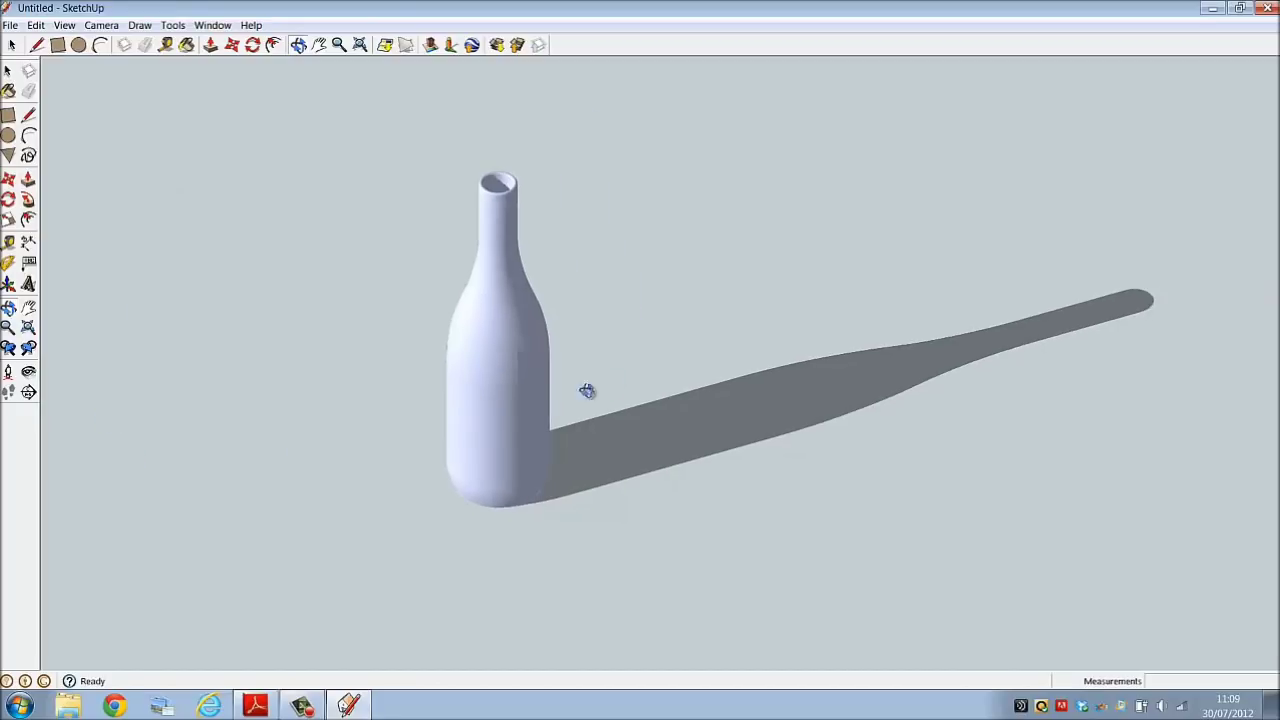
pyautogui.scroll(1, 641, 322)
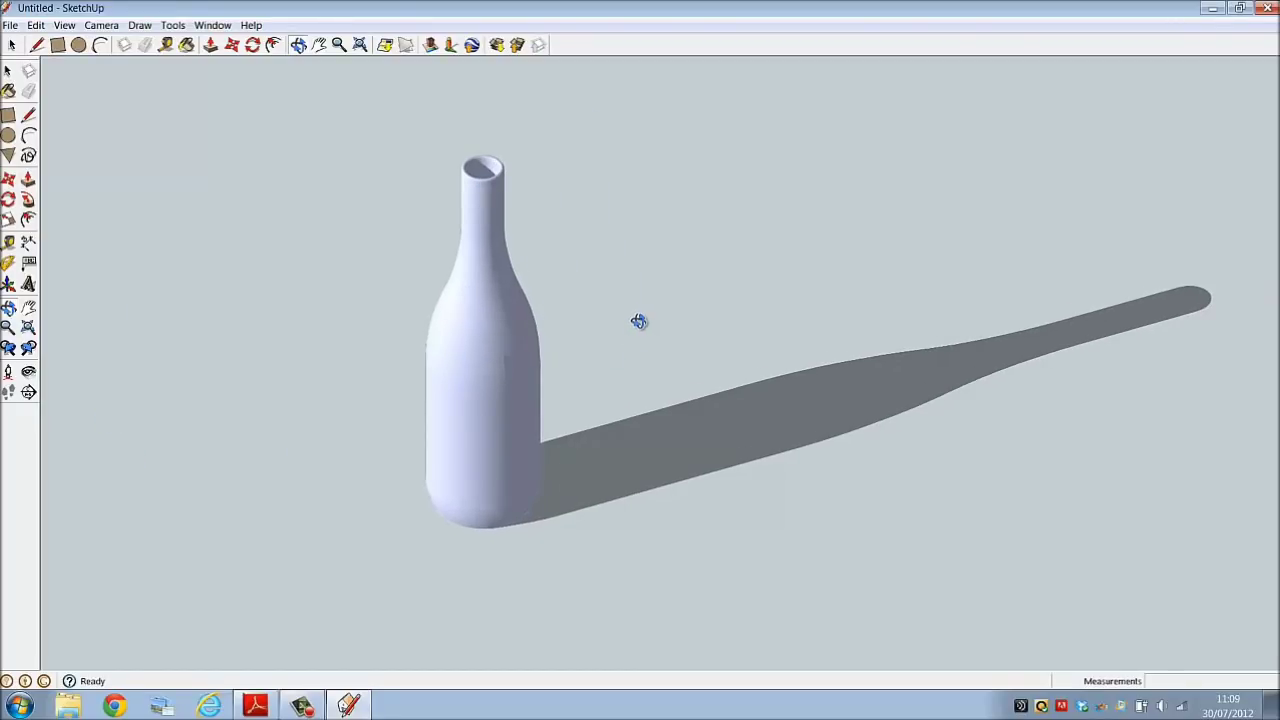
pyautogui.click(8, 70)
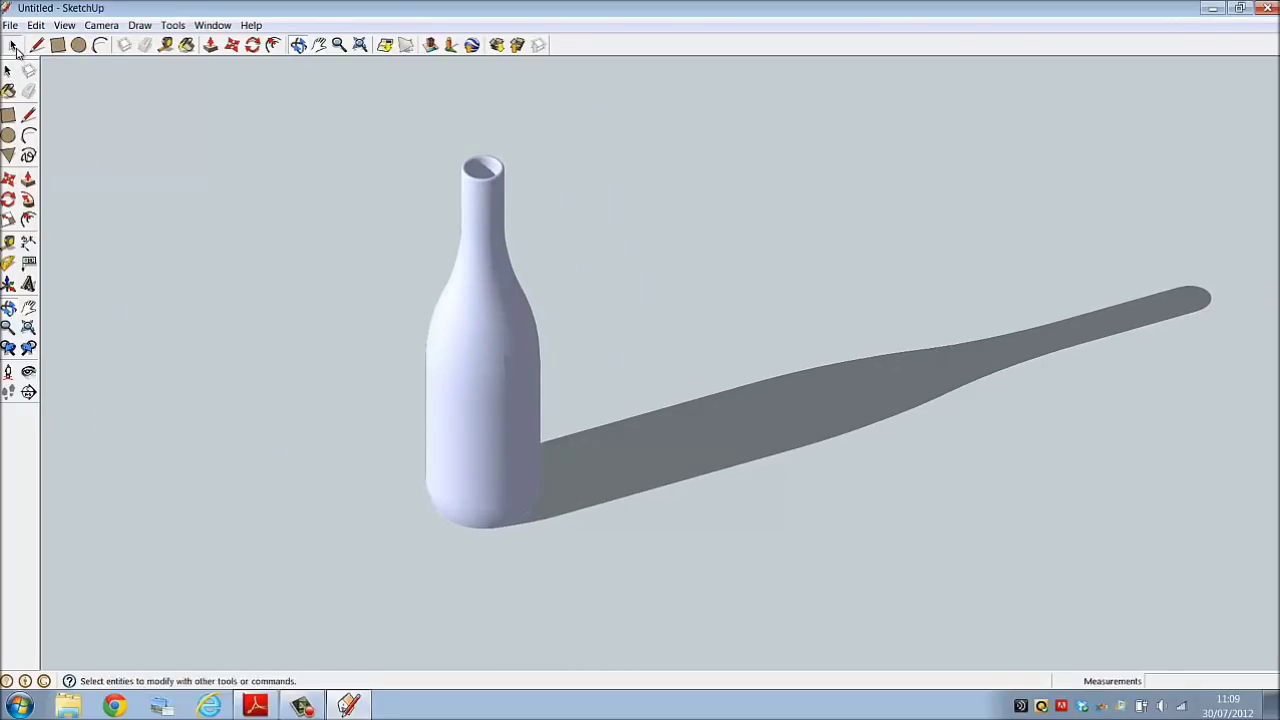
# Select the whole bottle and paint it with the Translucent_Glass_Green_Dark material
pyautogui.moveTo(339, 105); pyautogui.dragTo(676, 578)
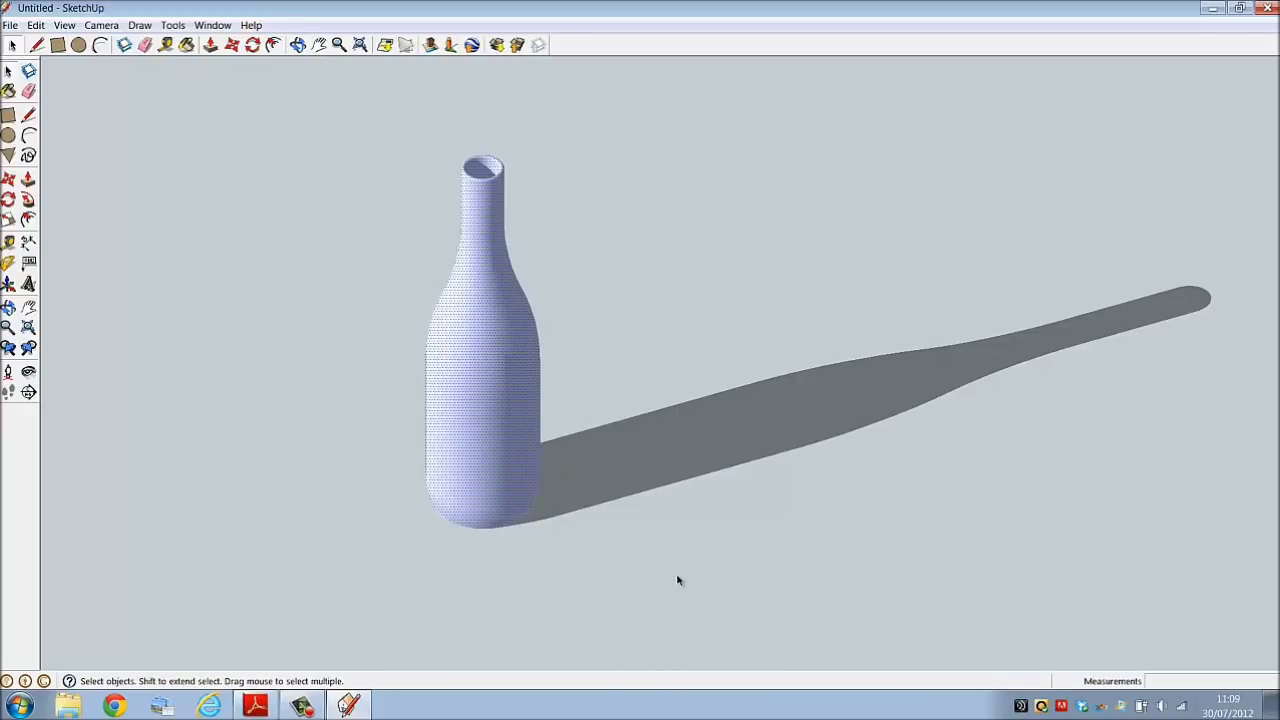
pyautogui.click(186, 45)
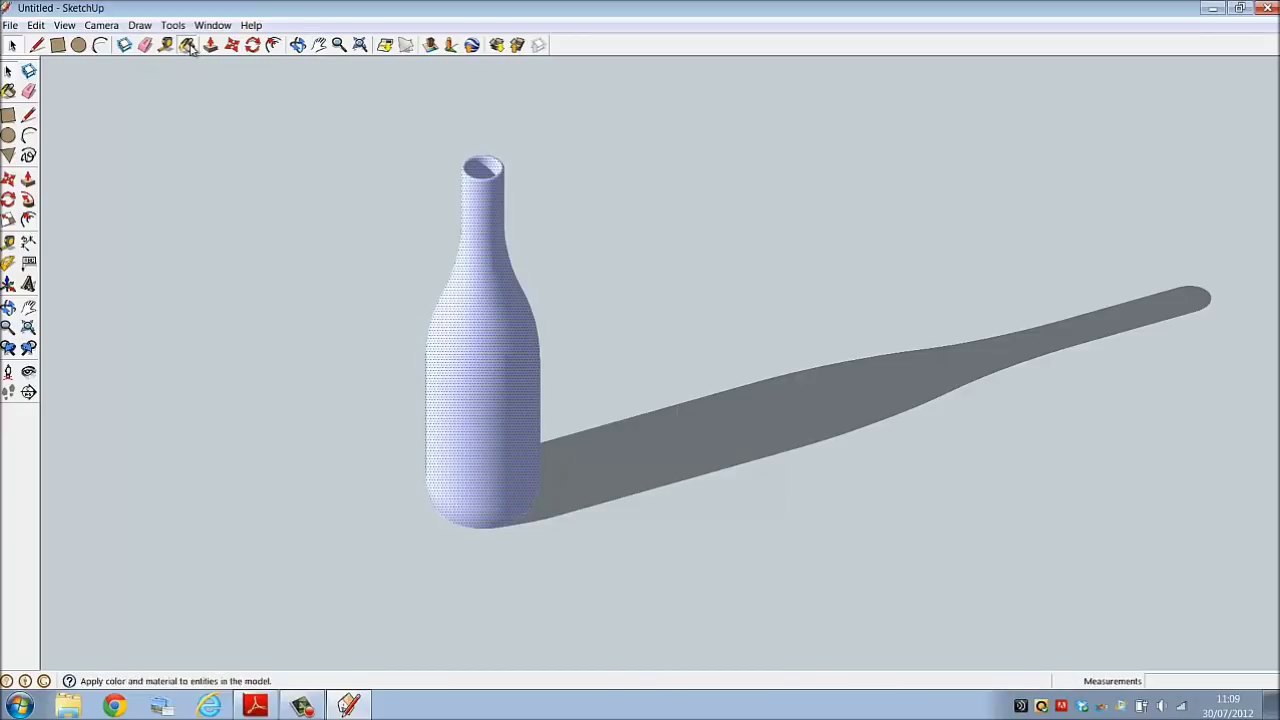
pyautogui.click(151, 361)
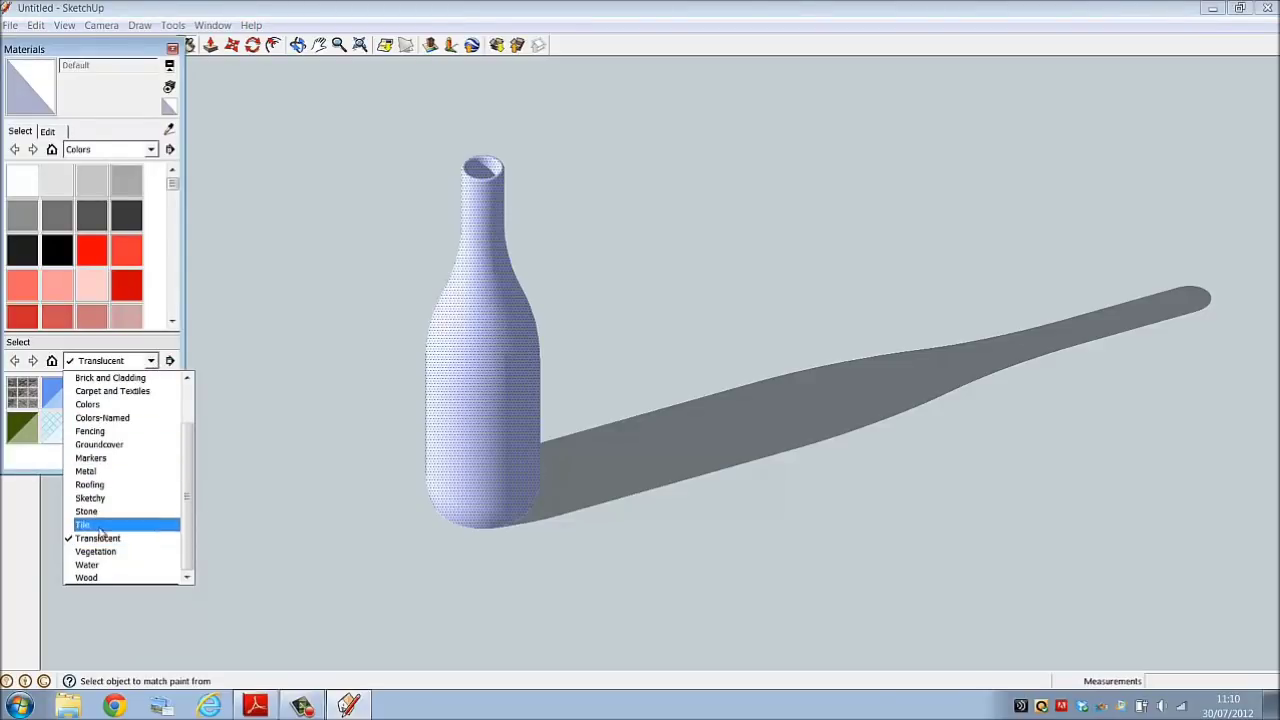
pyautogui.click(98, 538)
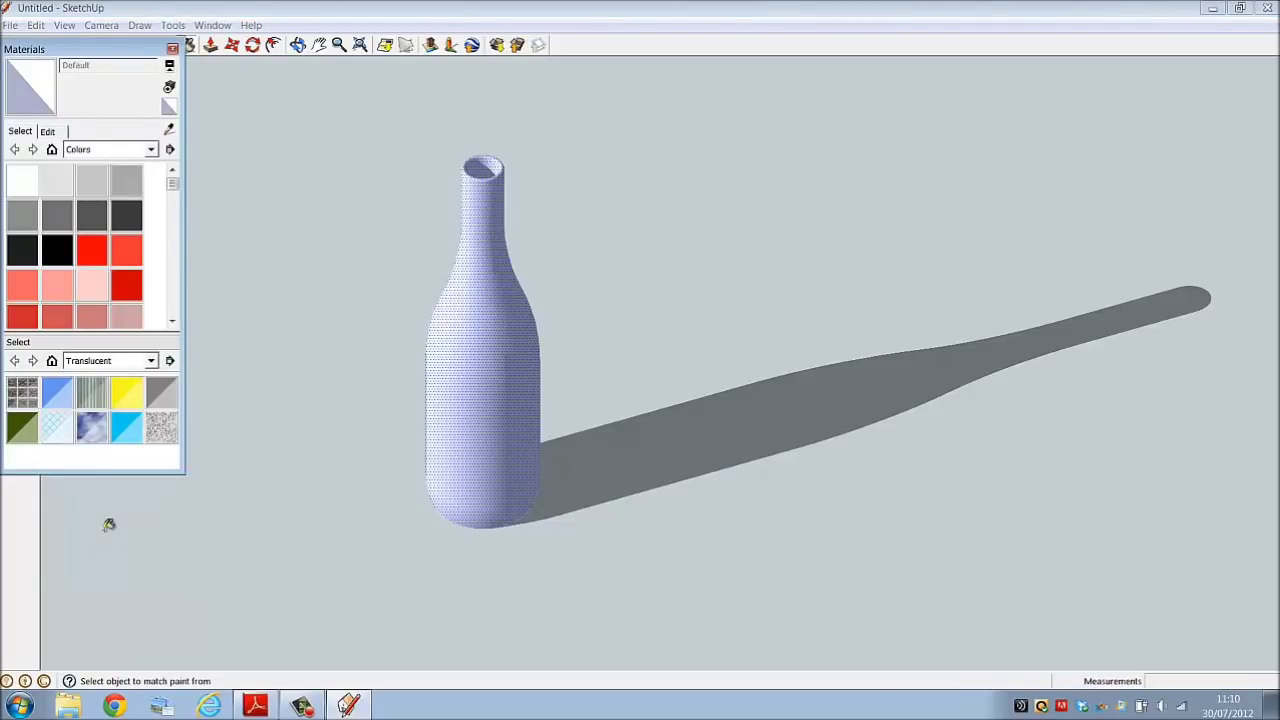
pyautogui.click(23, 428)
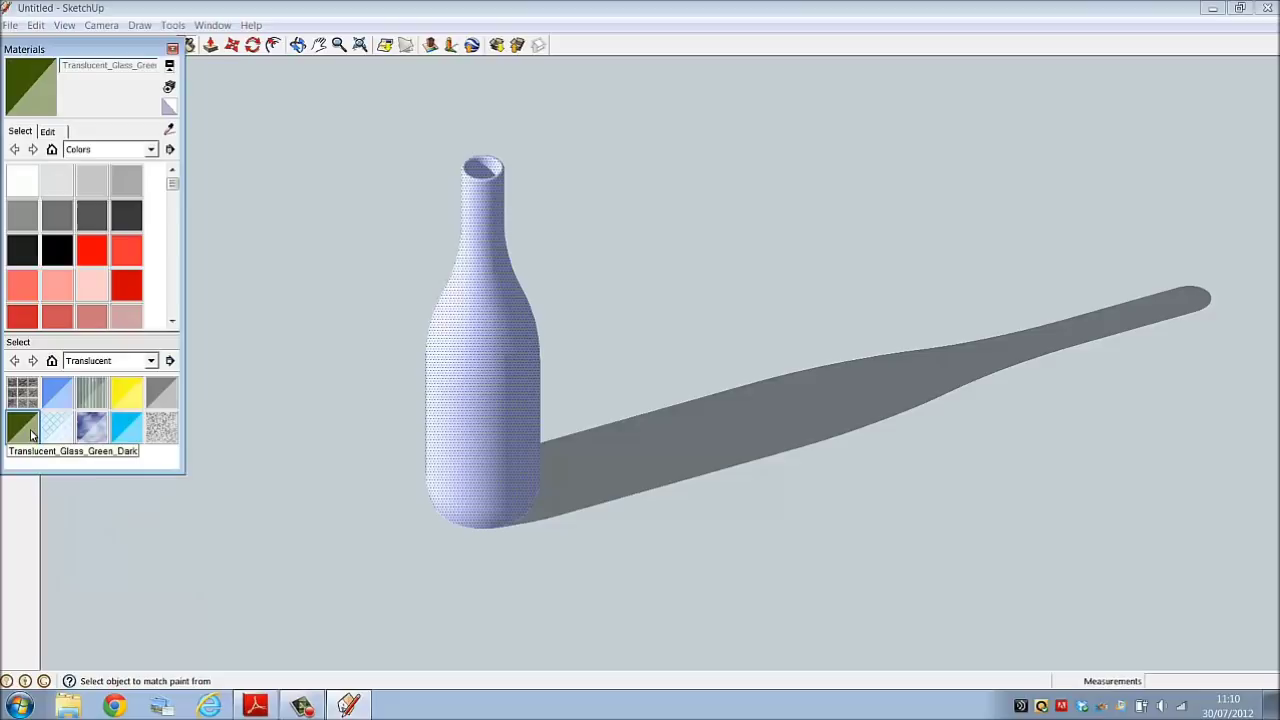
pyautogui.click(470, 348)
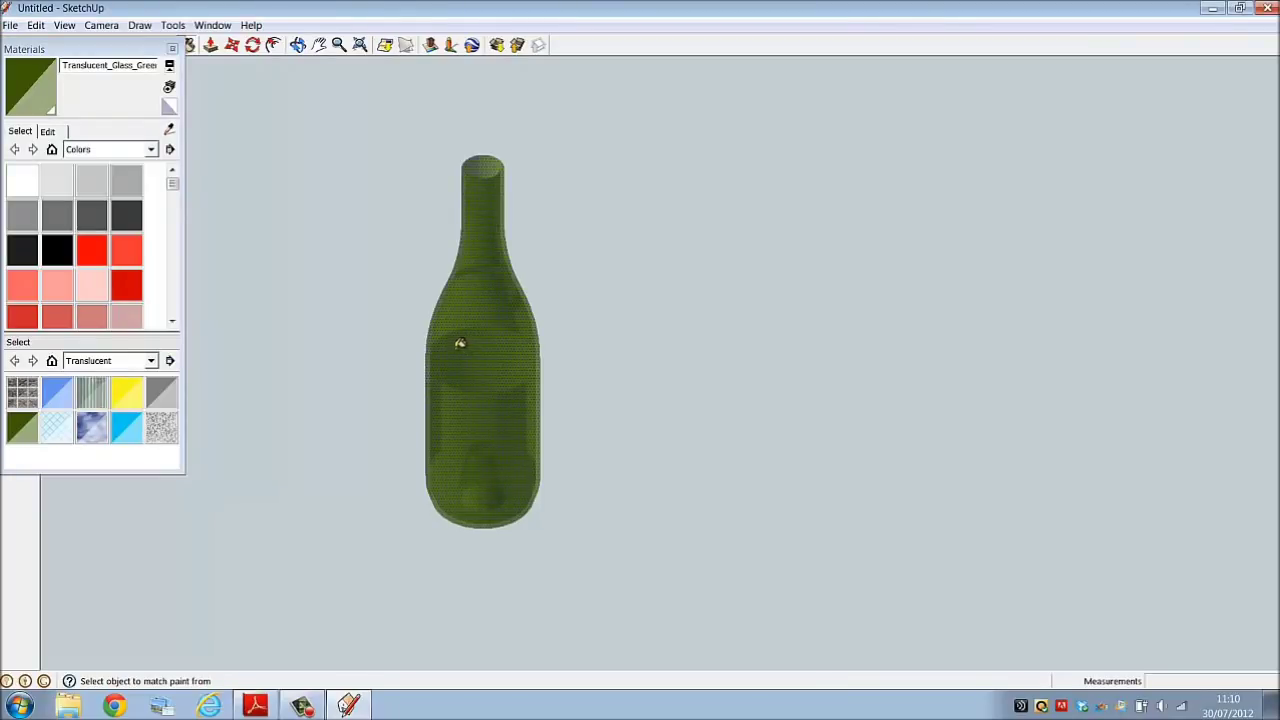
# Save the green bottle to the Desktop as winebottle, then quit SketchUp 8 choosing Maybe later
pyautogui.click(172, 48)
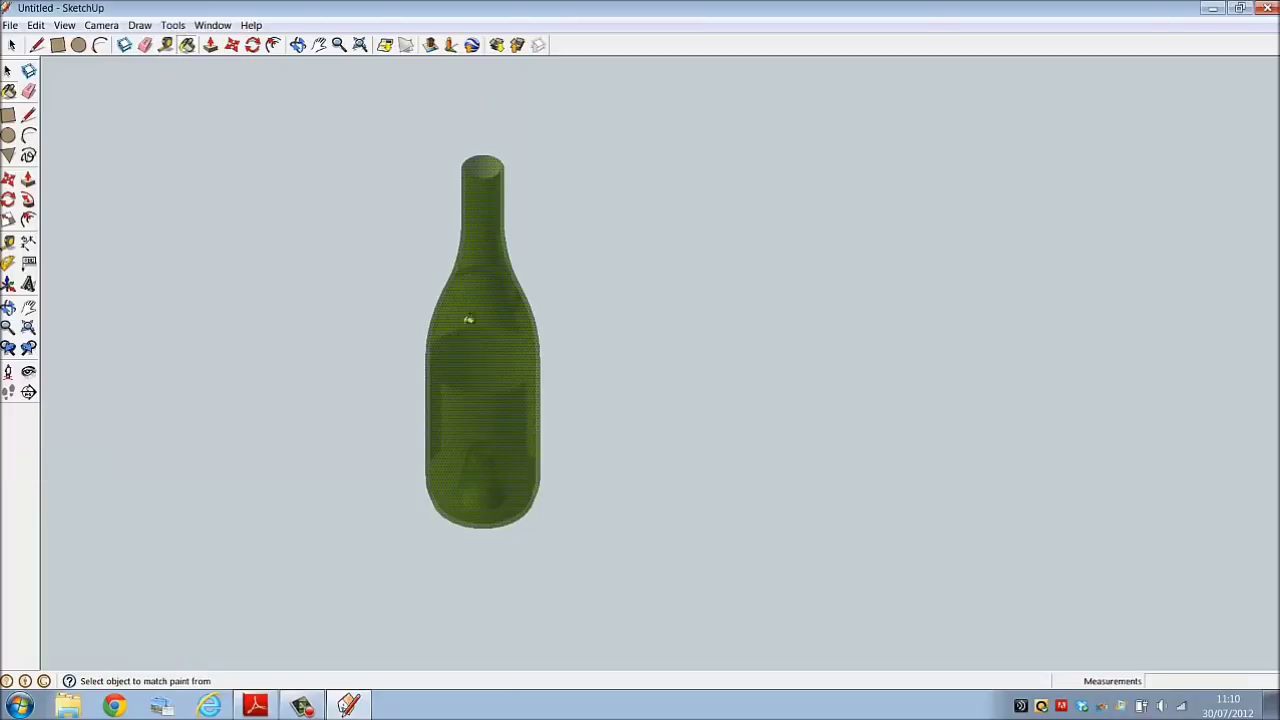
pyautogui.scroll(3, 490, 345)
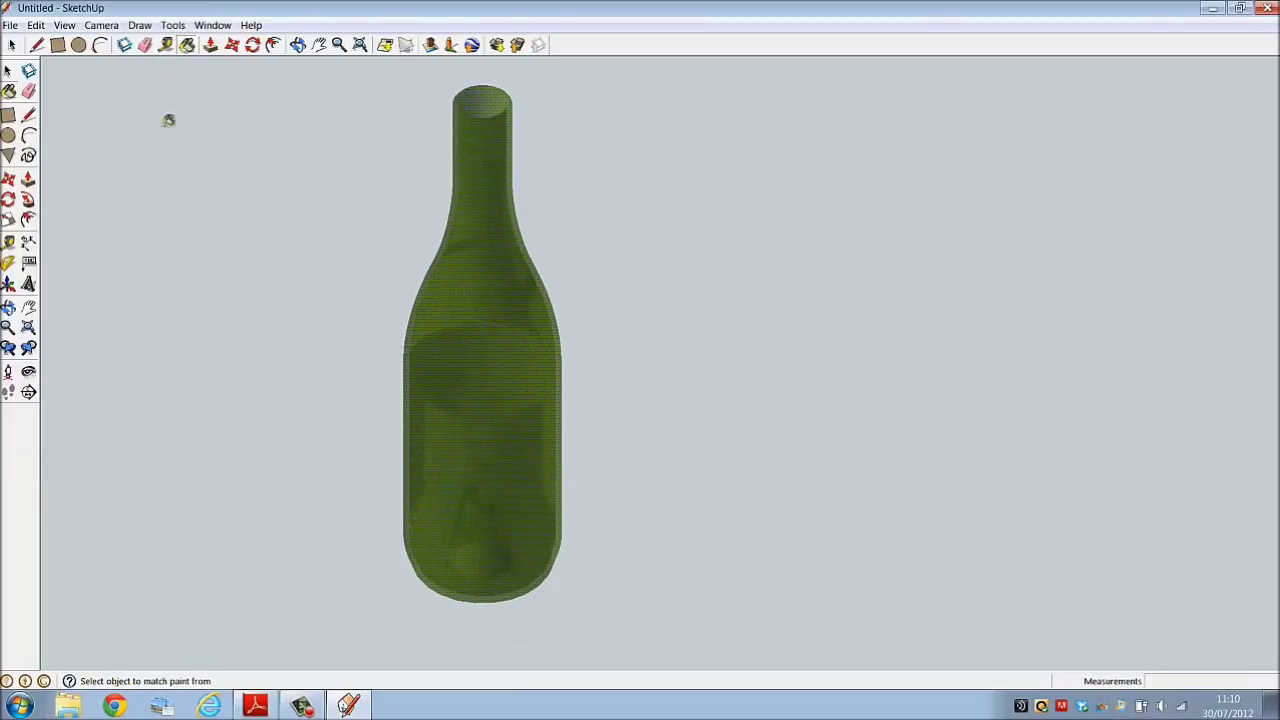
pyautogui.click(9, 25)
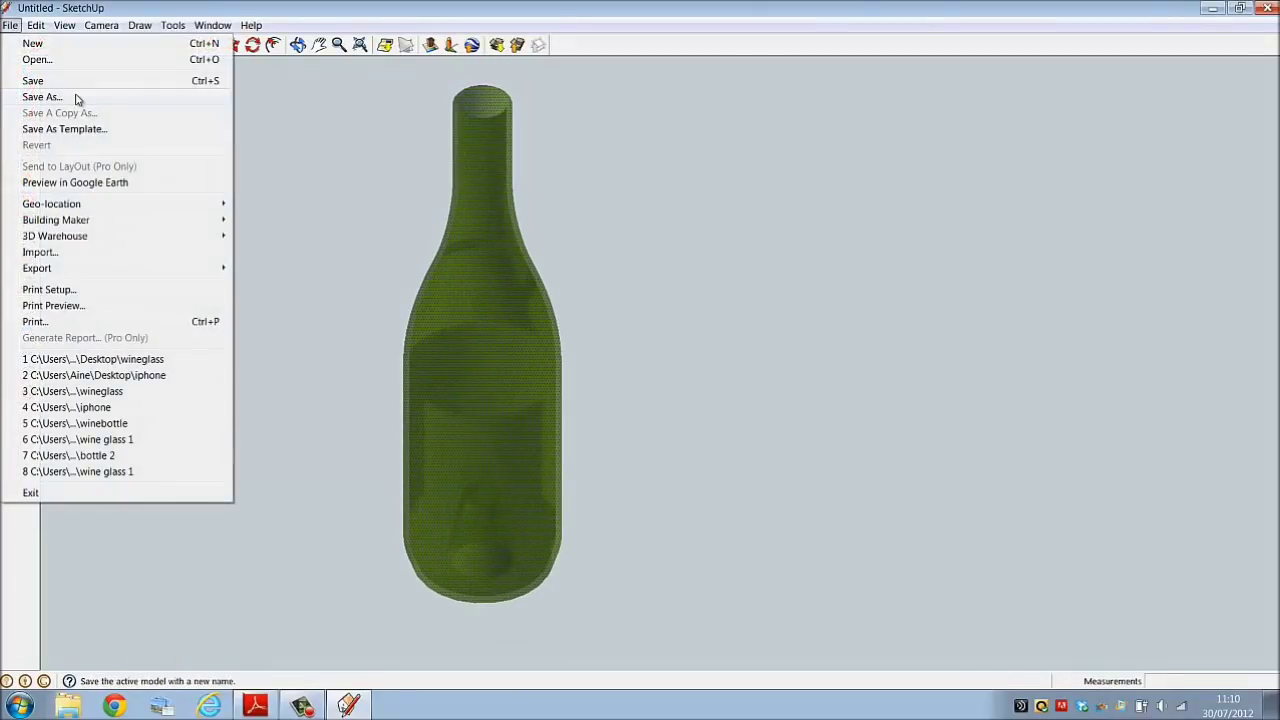
pyautogui.click(77, 98)
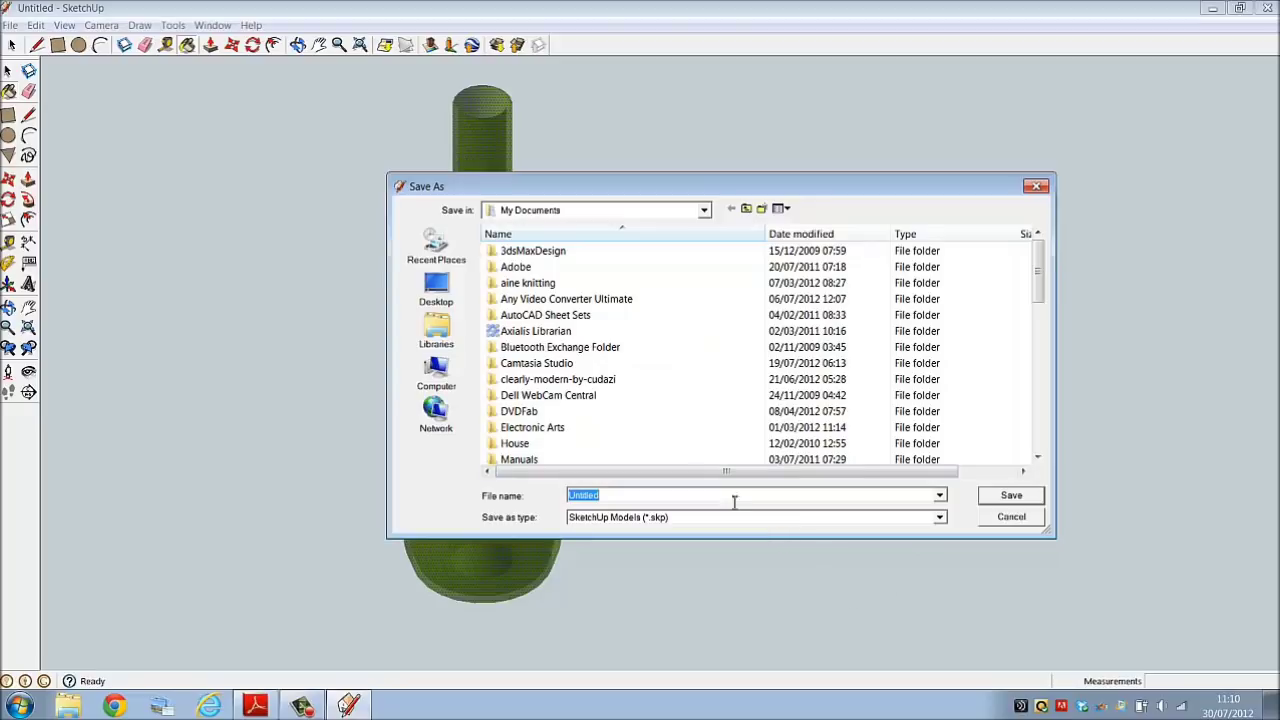
pyautogui.click(436, 290)
pyautogui.write('win')
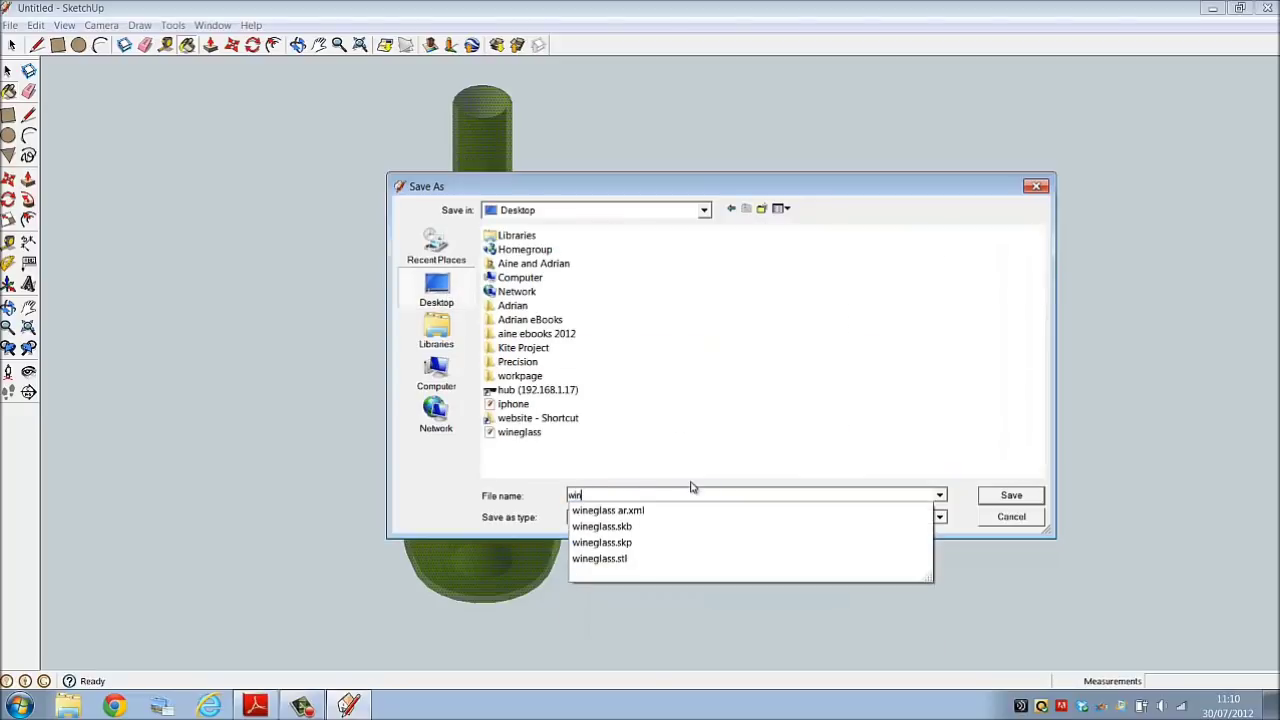
pyautogui.write('ebottle')
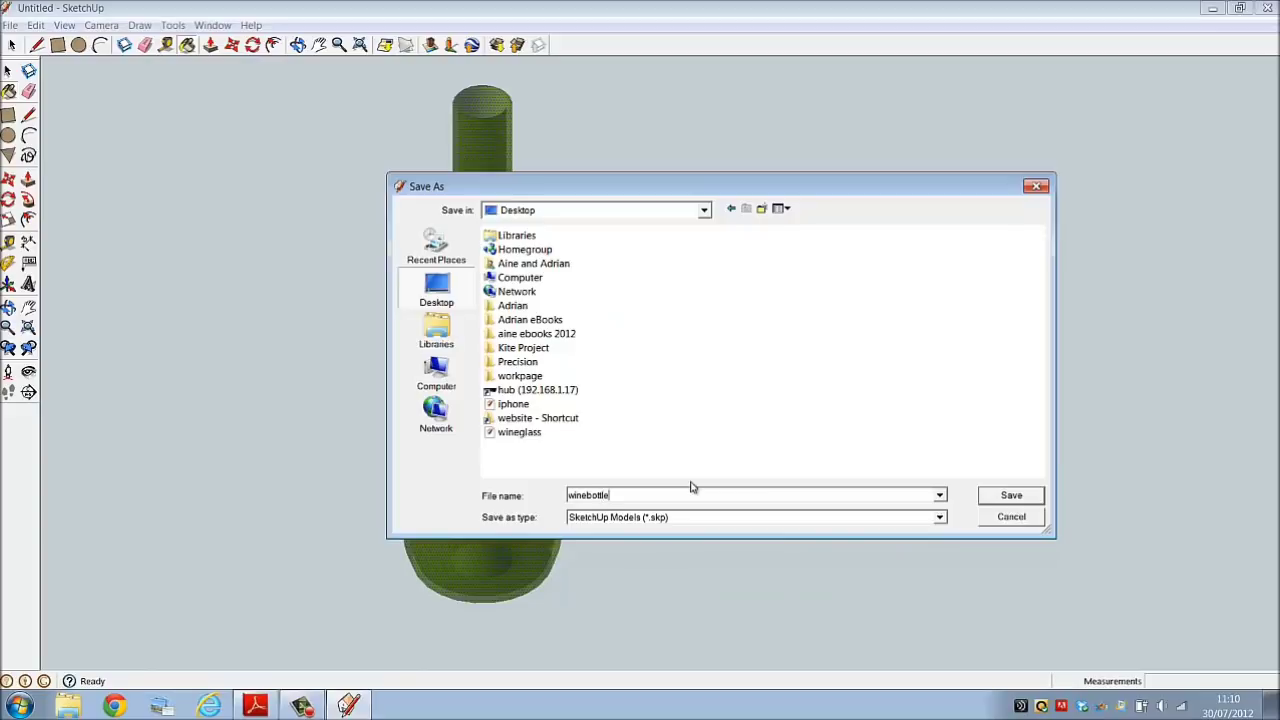
pyautogui.click(1011, 495)
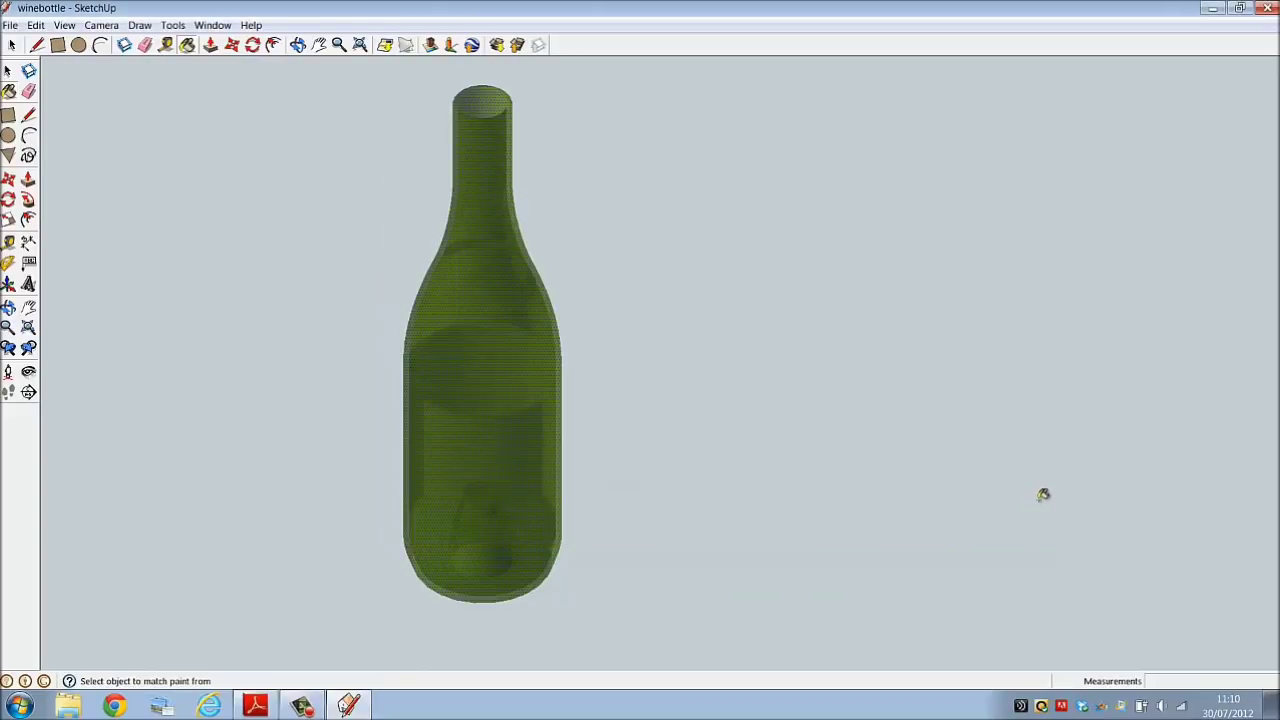
pyautogui.click(1268, 8)
pyautogui.click(696, 467)
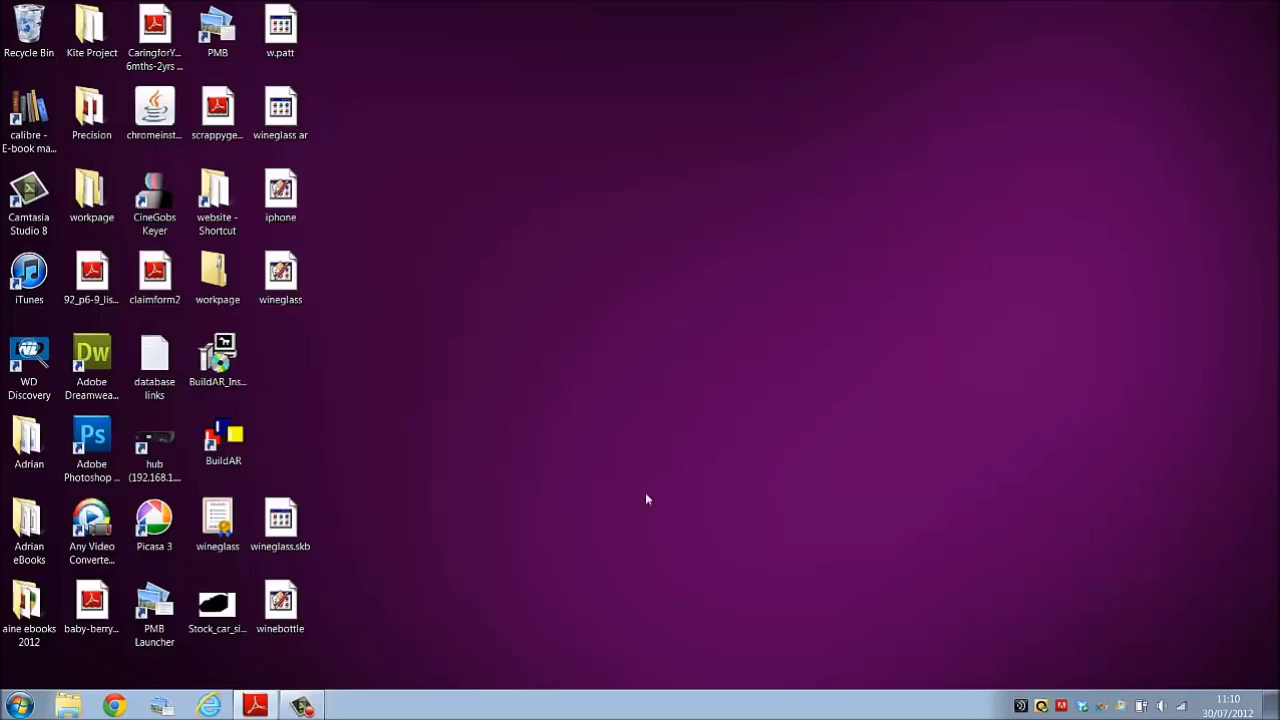